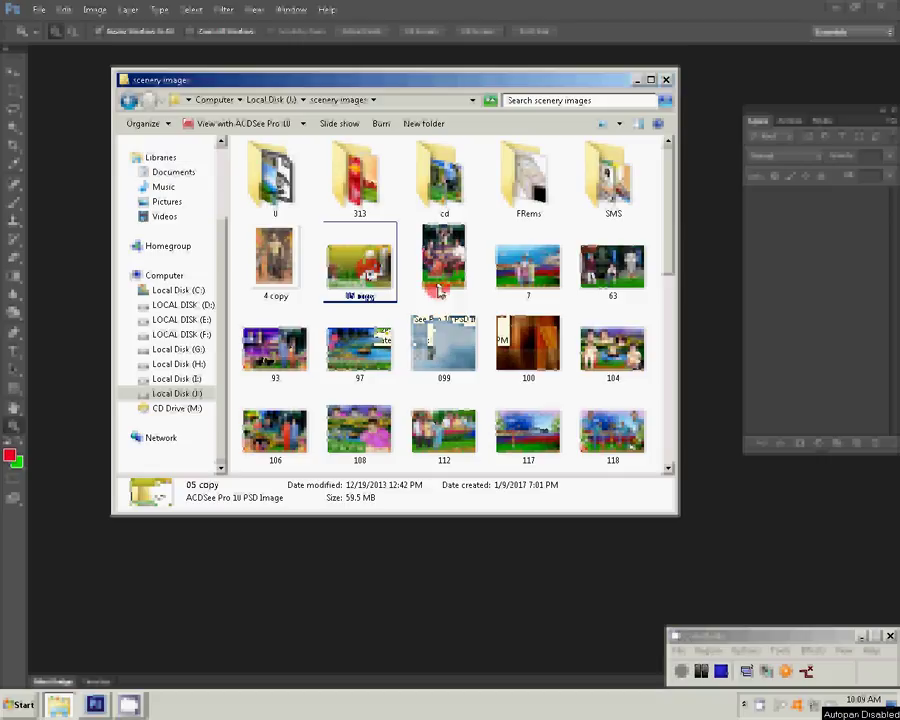
- Open image 93 from the scenery images folder and delete the layers with the couple's portraits in the purple sky
left_click_drag(268, 353, 601, 526)
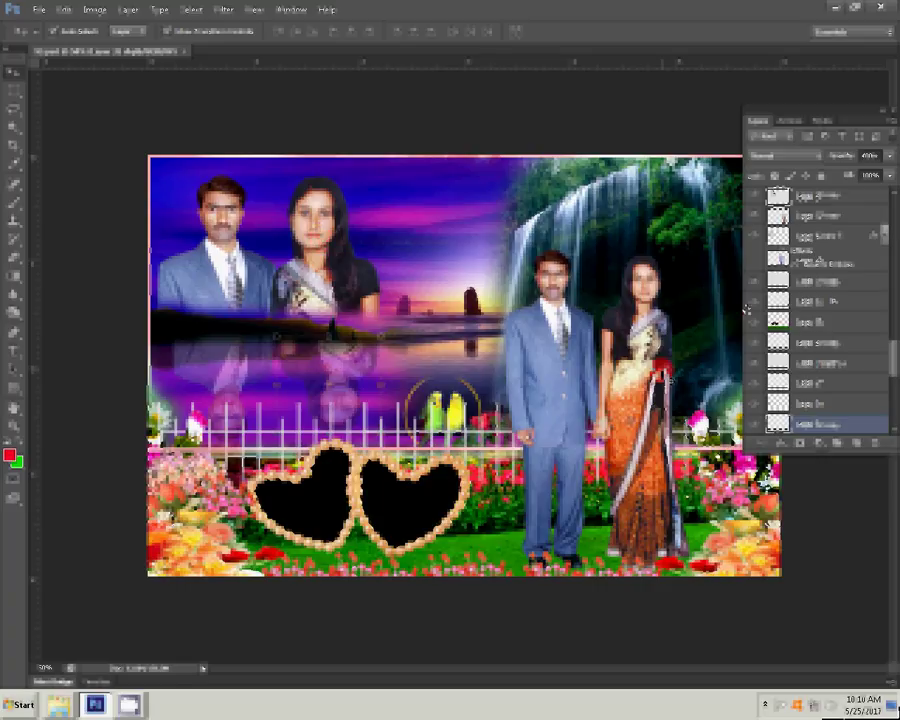
left_click(751, 252)
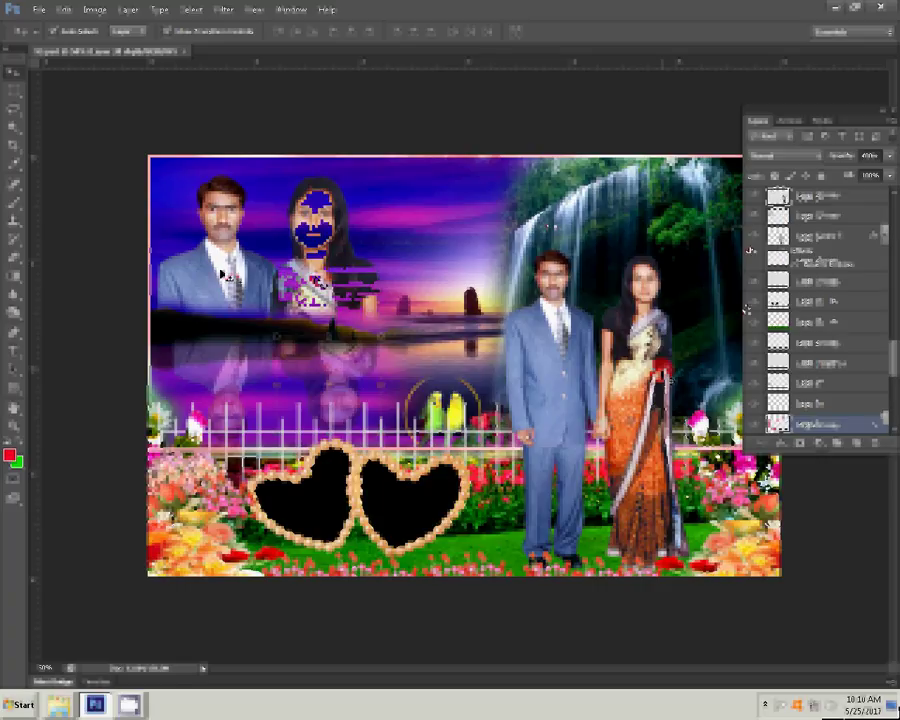
left_click(755, 300)
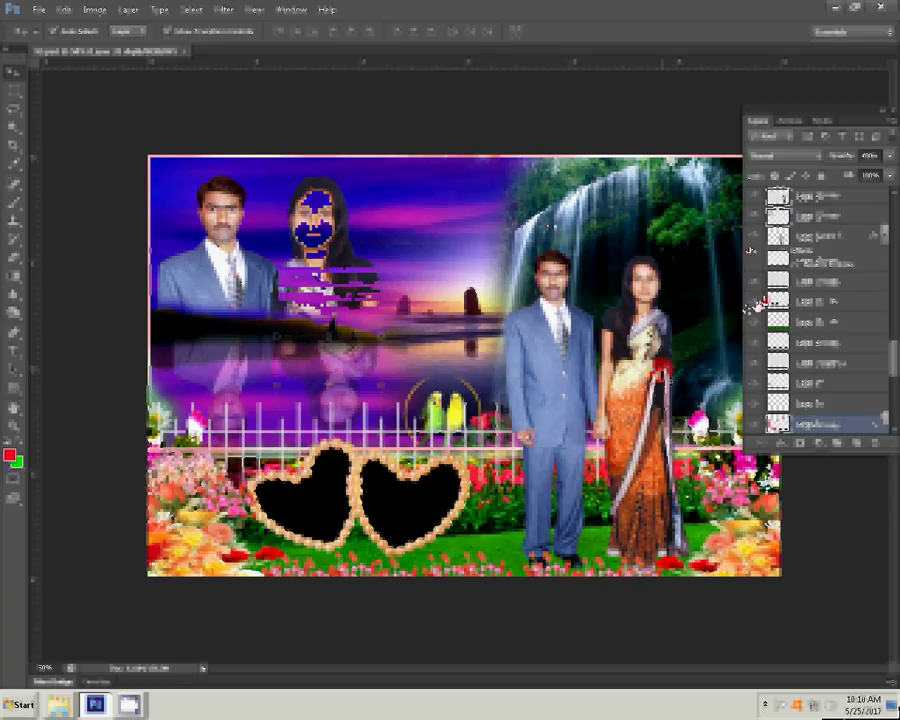
left_click(811, 242)
key("Delete")
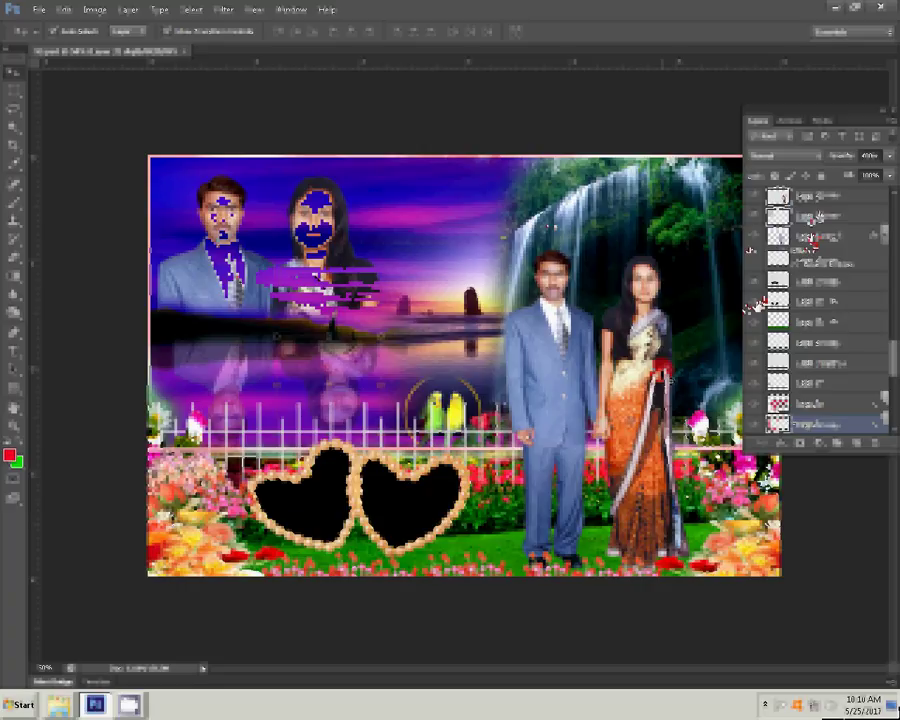
left_click(812, 240)
key("Delete")
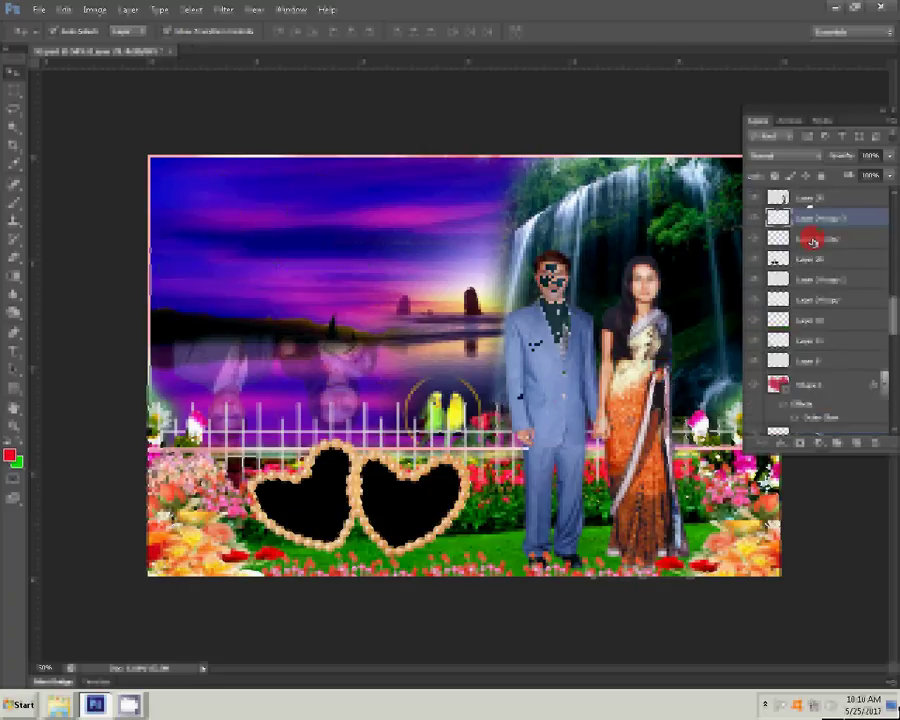
- Delete the layers holding the standing couple beside the waterfall and the two heart frames over the flower bed
left_click(816, 242)
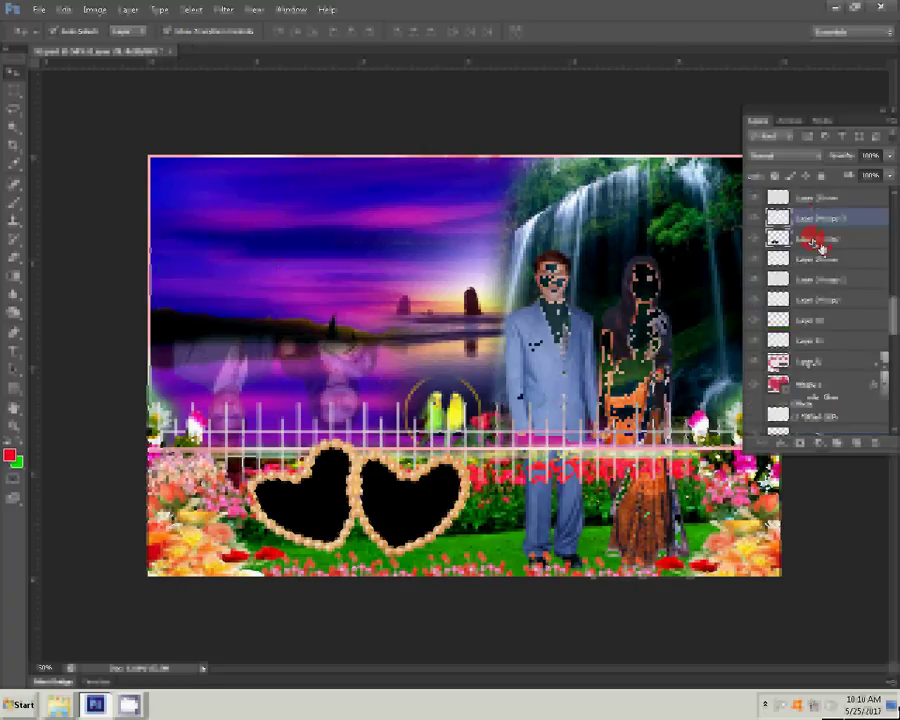
left_click(818, 243)
key("Delete")
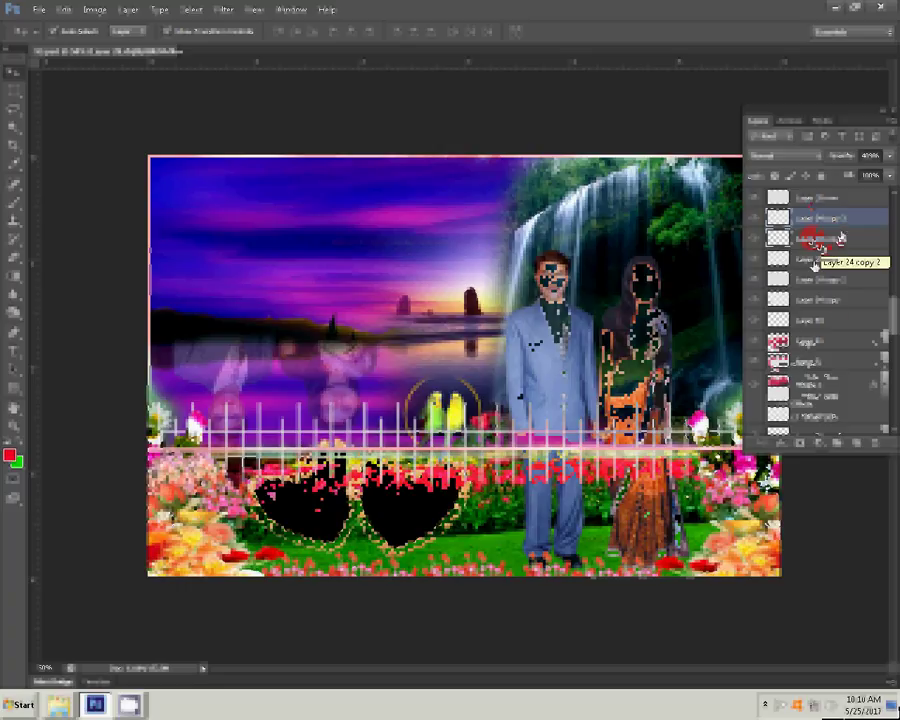
scroll(838, 314, "down", 3)
scroll(836, 264, "down", 5)
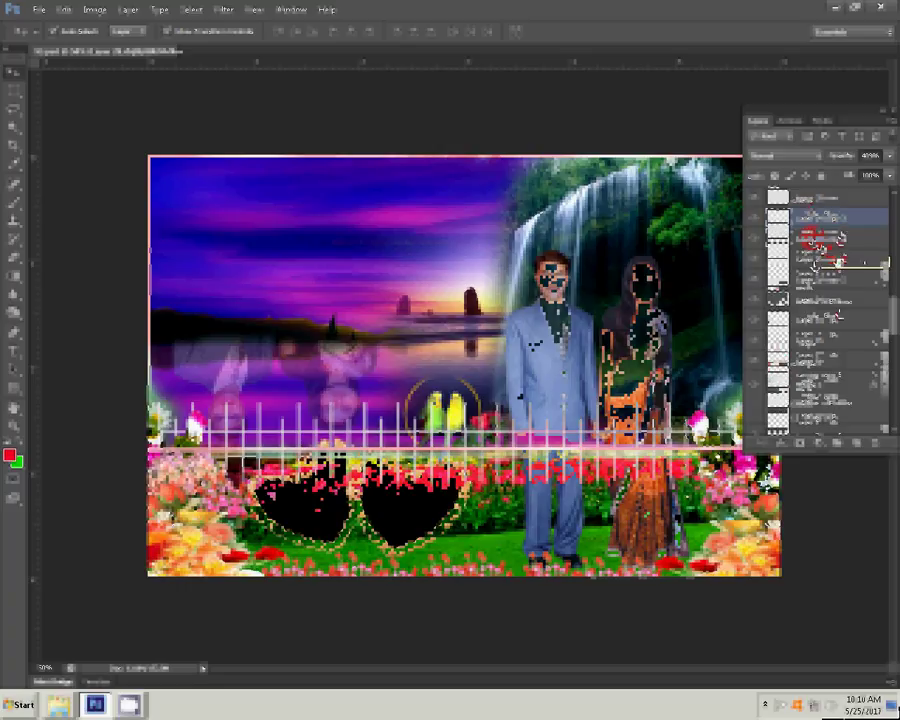
- Delete the layers with the couple's faded reflections in the lake
left_click_drag(808, 309, 812, 285)
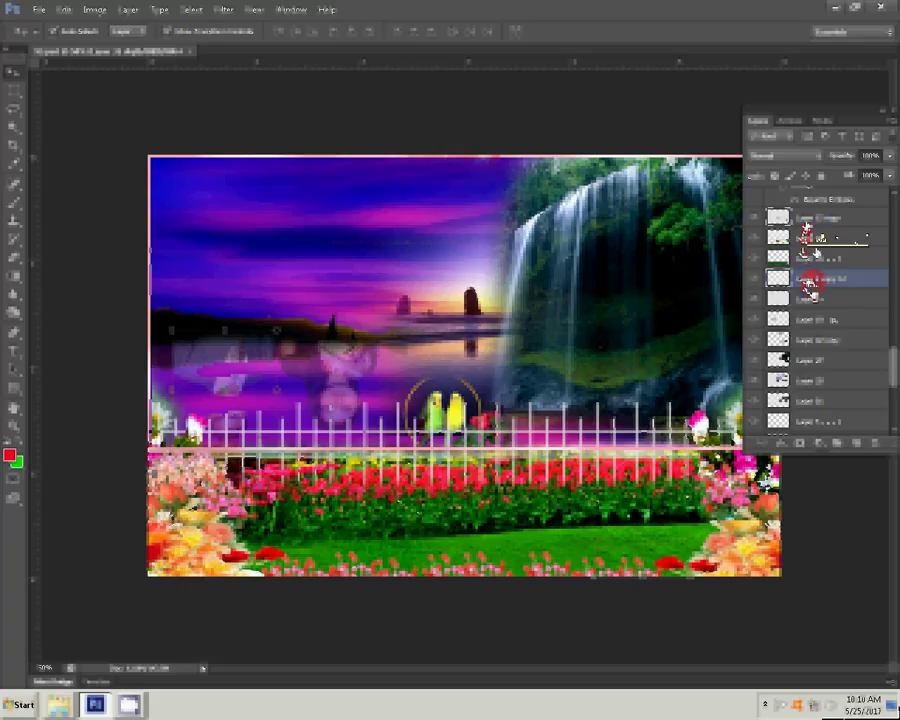
left_click_drag(807, 235, 806, 240)
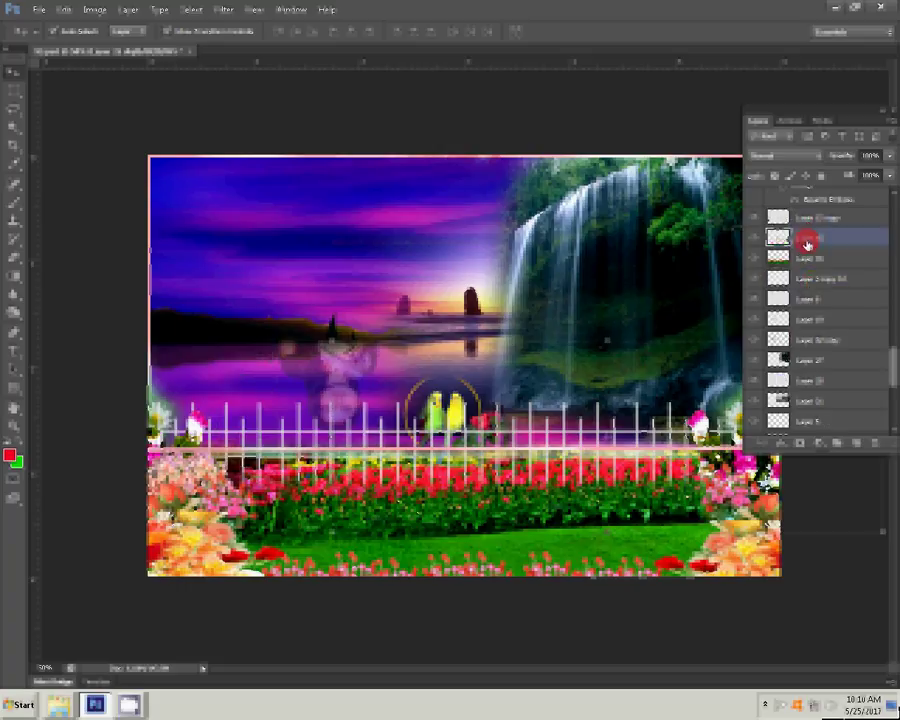
left_click(816, 304)
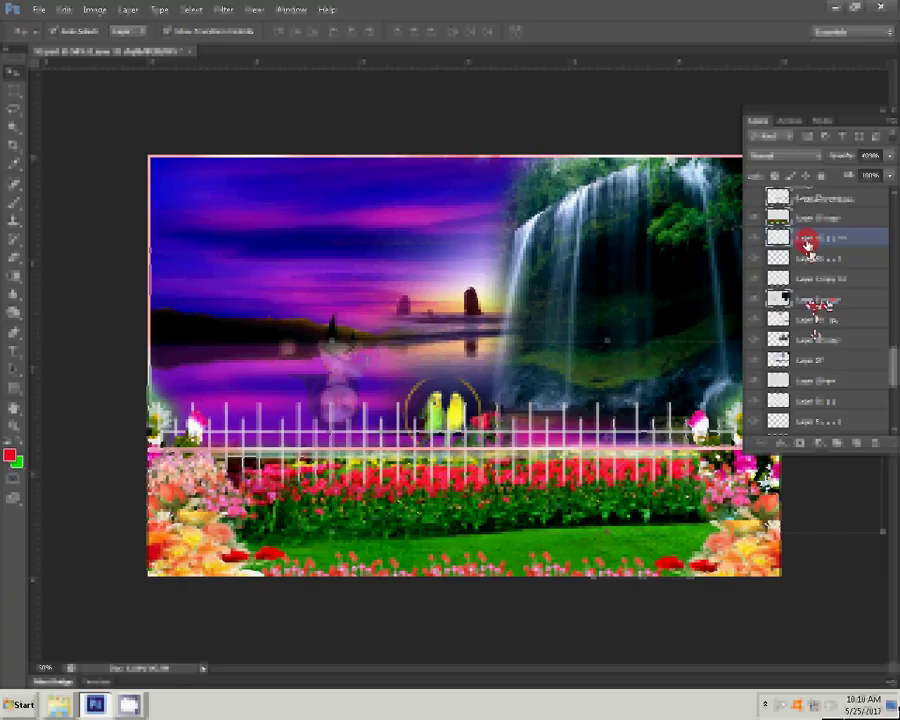
- Float the document in its own window and resize the image to 7.5 inches wide by 3.5 inches high
left_click_drag(663, 57, 637, 84)
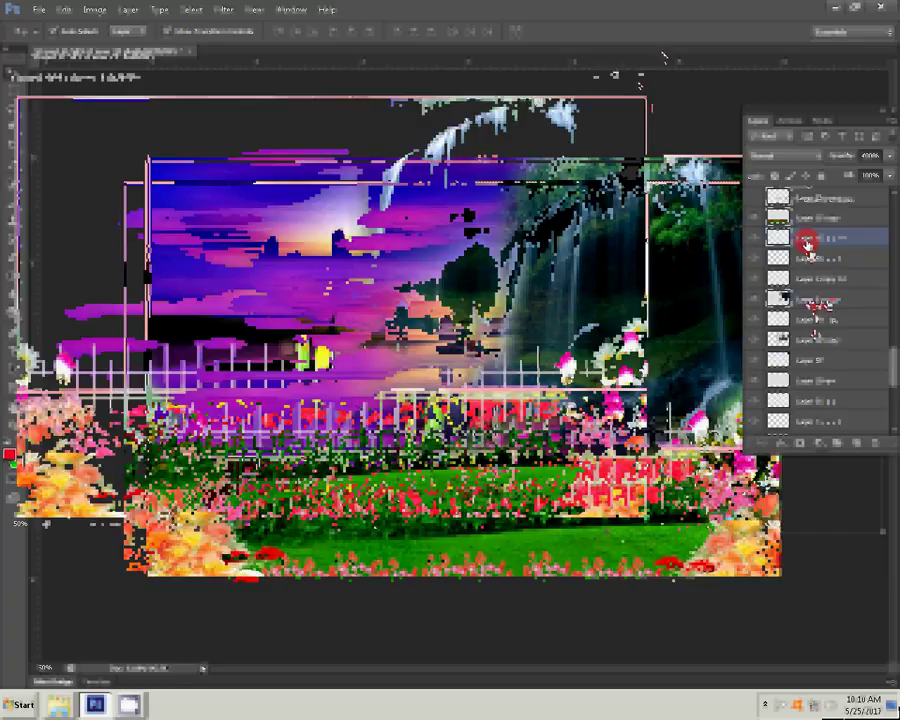
key("ctrl+alt+i")
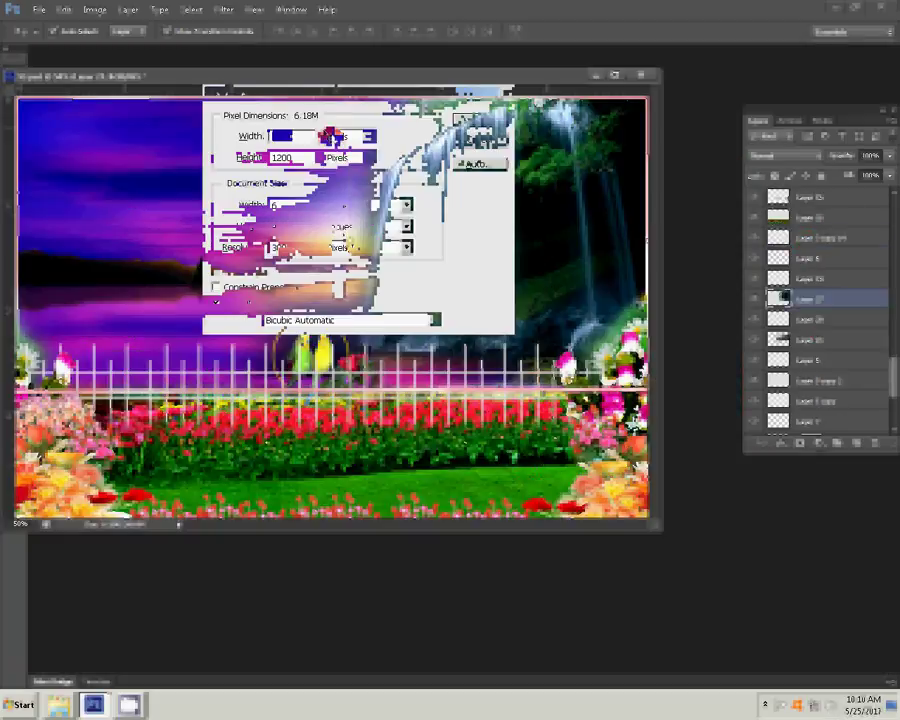
left_click(475, 142)
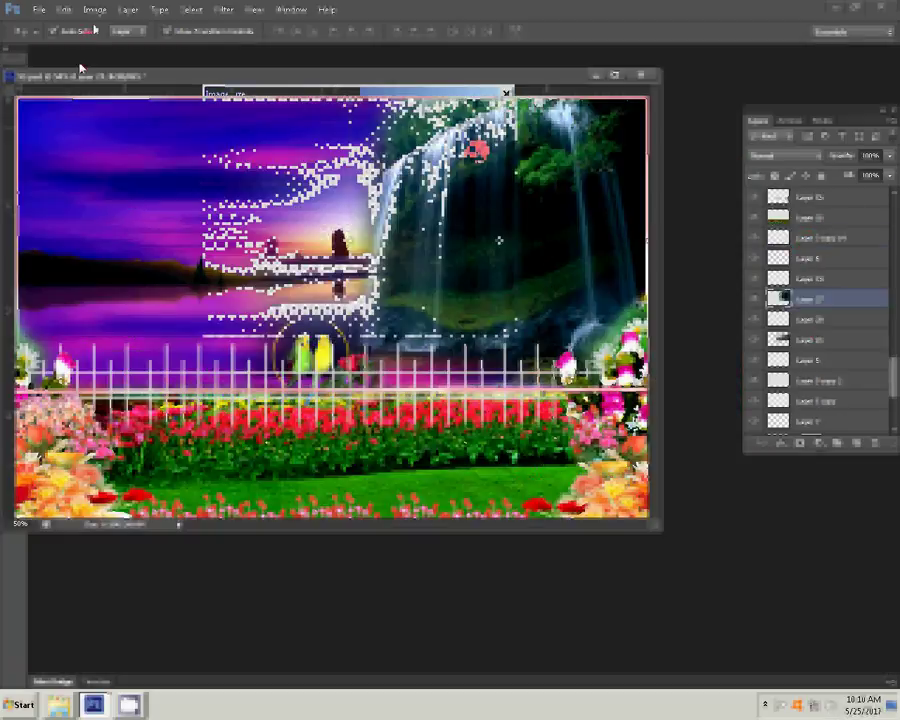
left_click(95, 14)
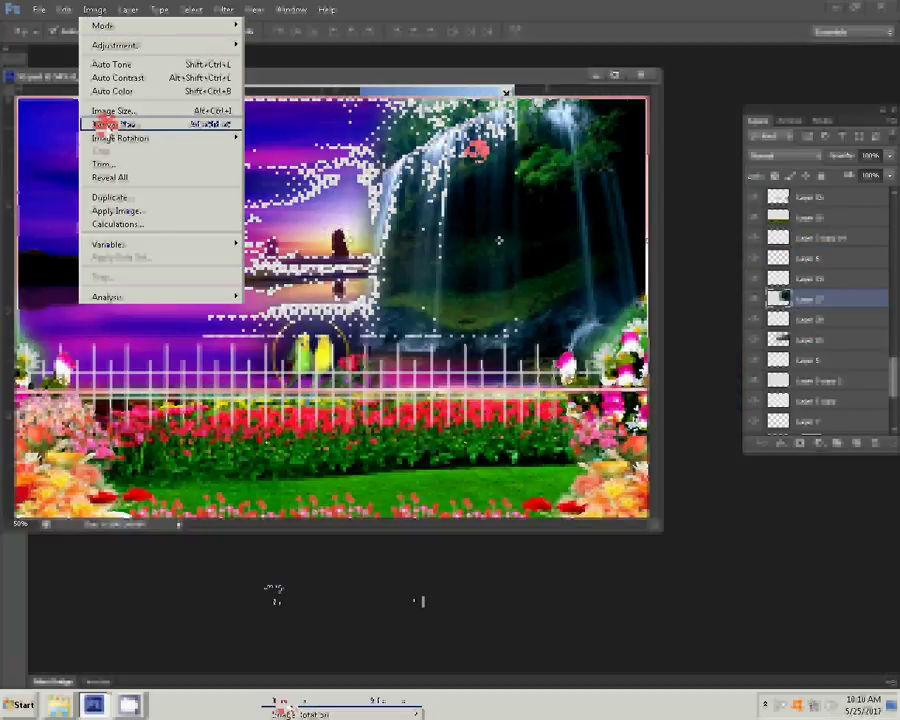
left_click(105, 112)
left_click_drag(284, 206, 218, 215)
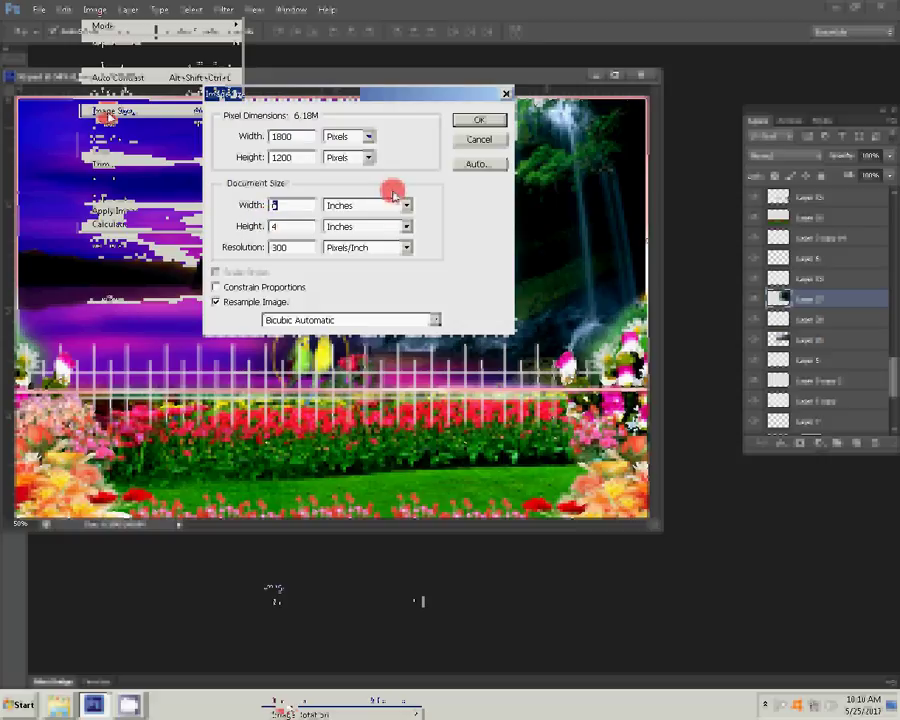
type("7")
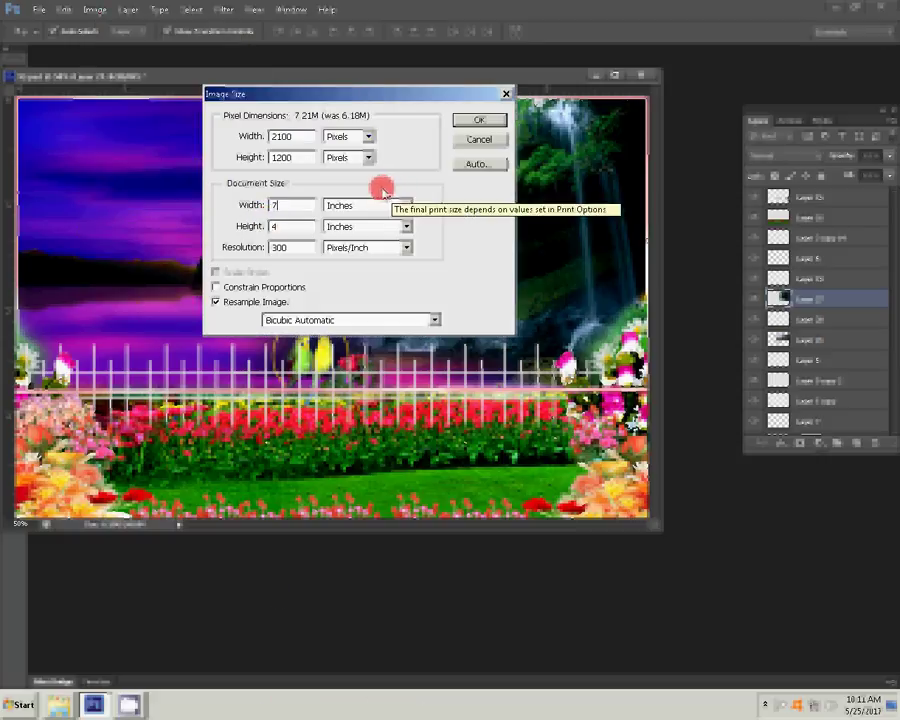
type("5")
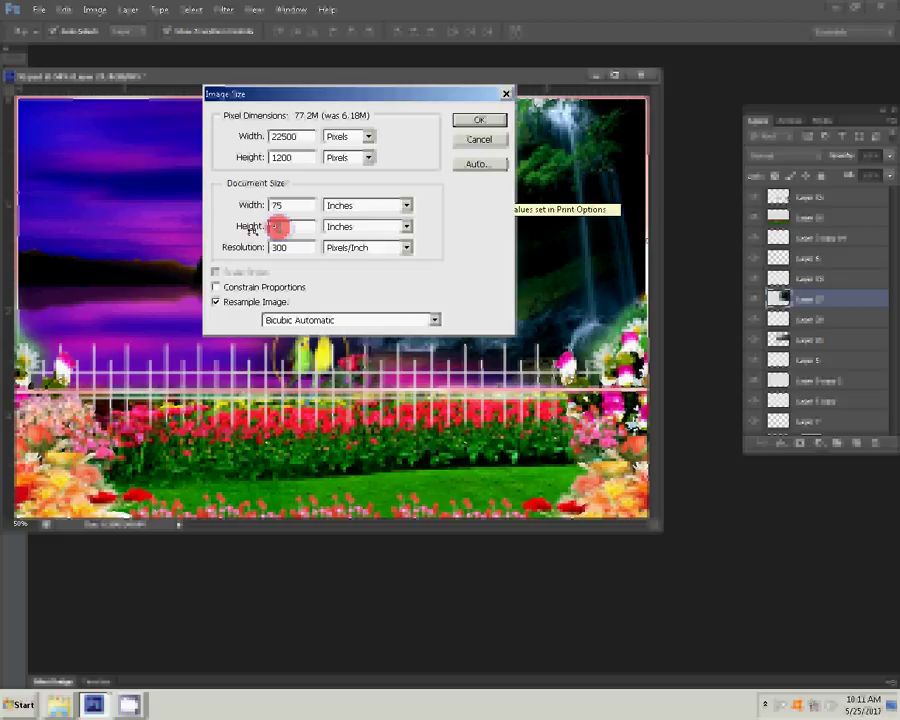
left_click(250, 208)
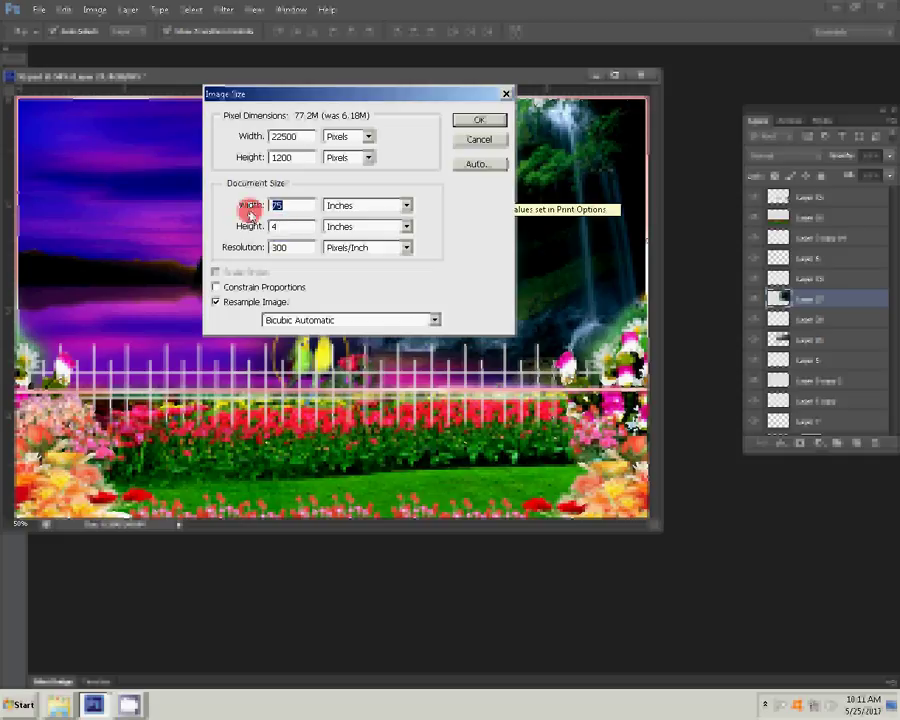
type("7.5")
left_click(250, 226)
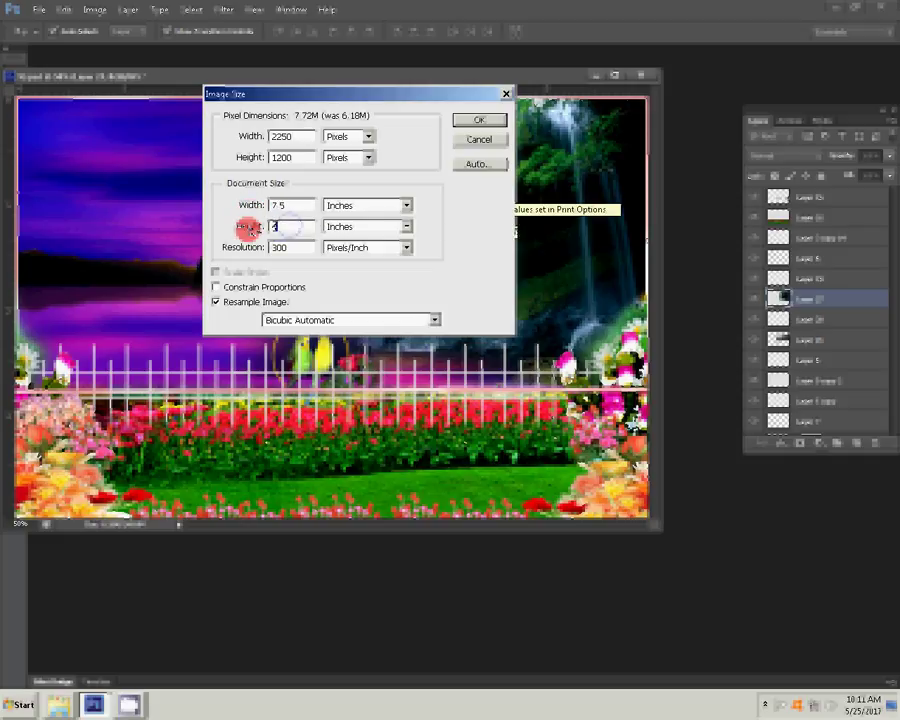
type("3.5")
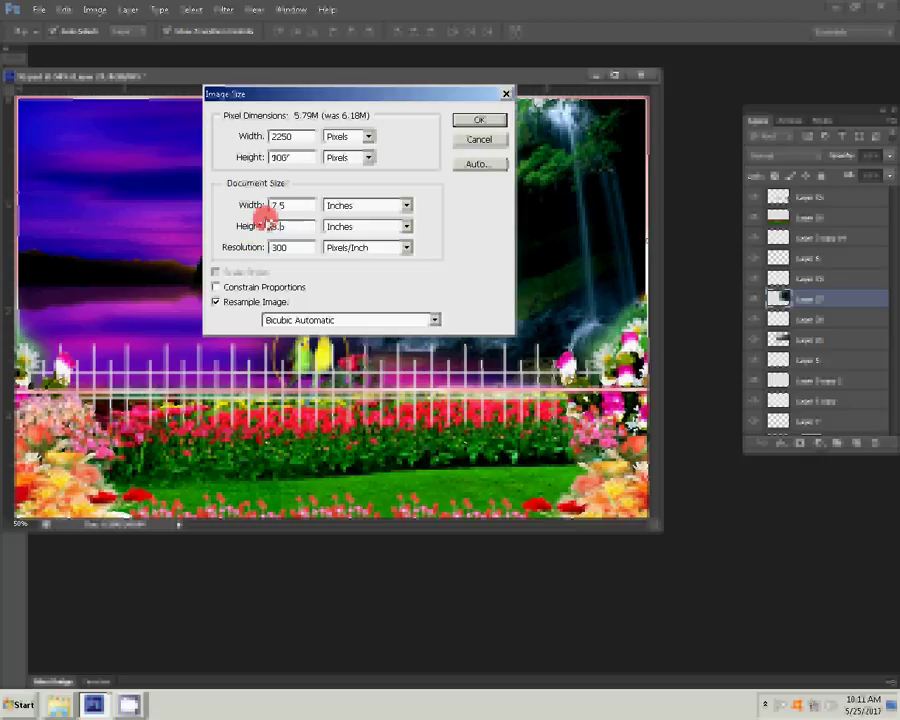
left_click(480, 121)
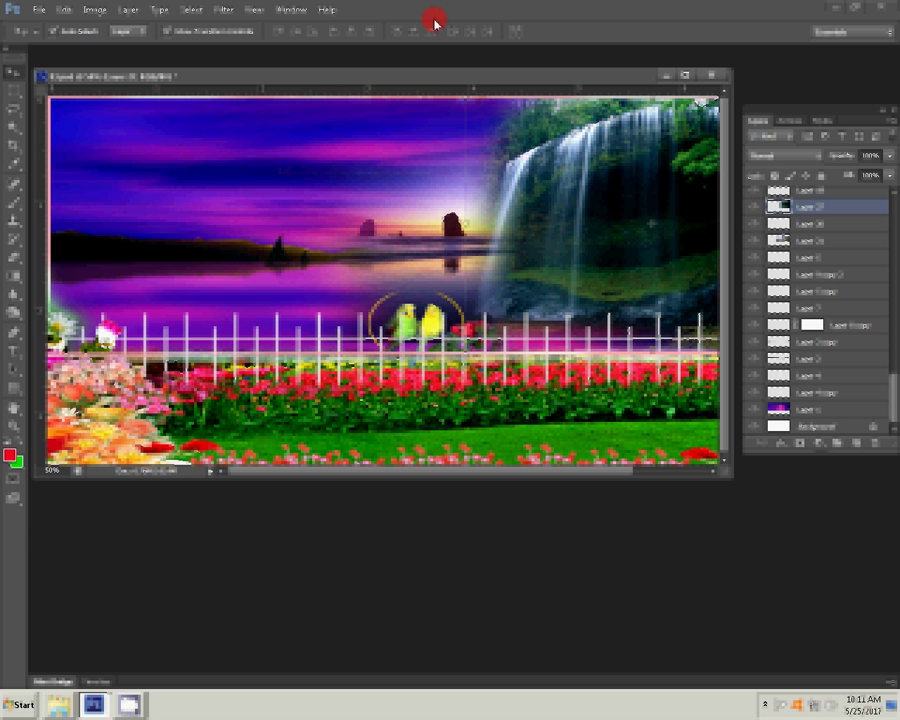
- Open the 05 copy image from the scenery images folder and place its floating window beside the resized document
mouse_move(60, 704)
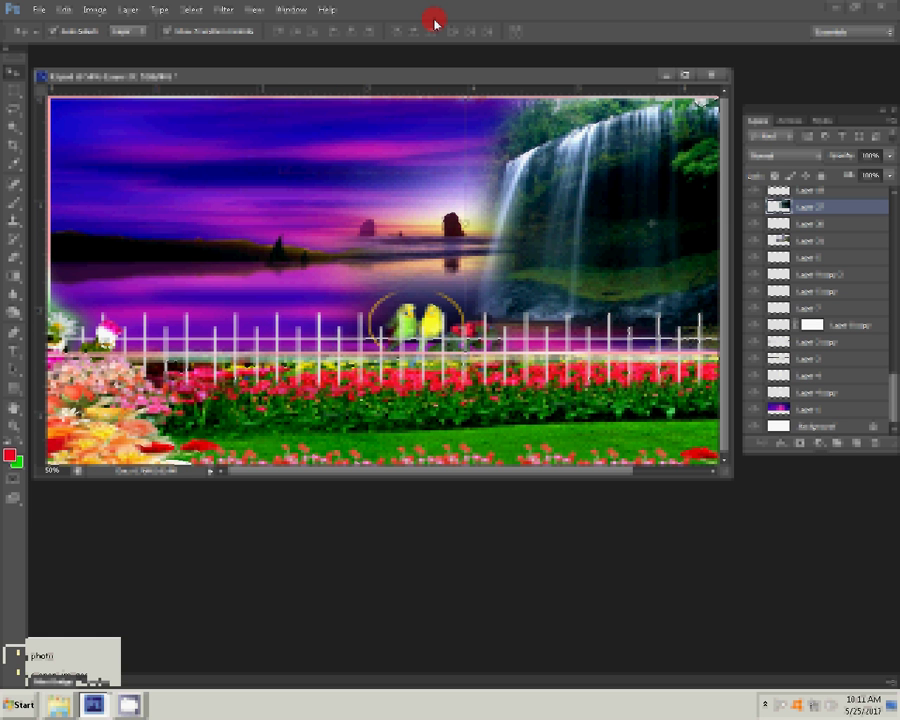
left_click(40, 673)
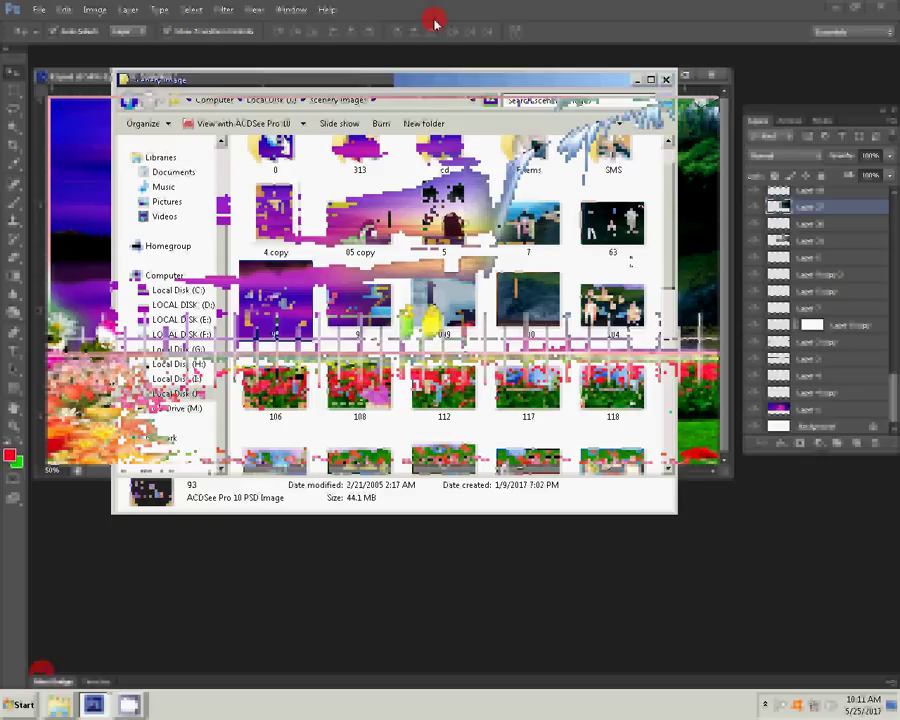
left_click_drag(360, 218, 708, 567)
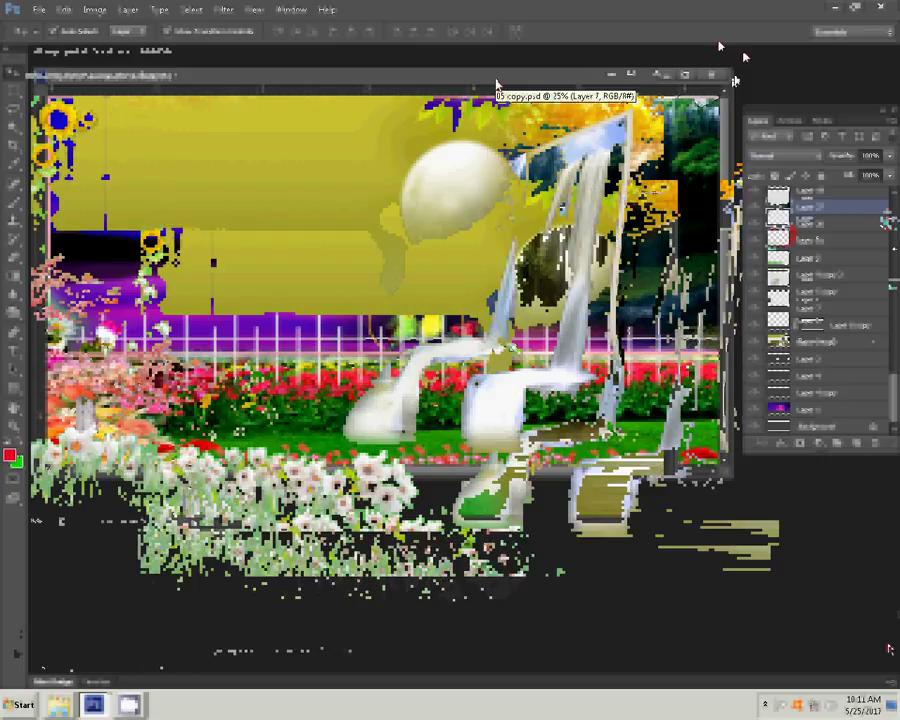
left_click_drag(502, 76, 332, 126)
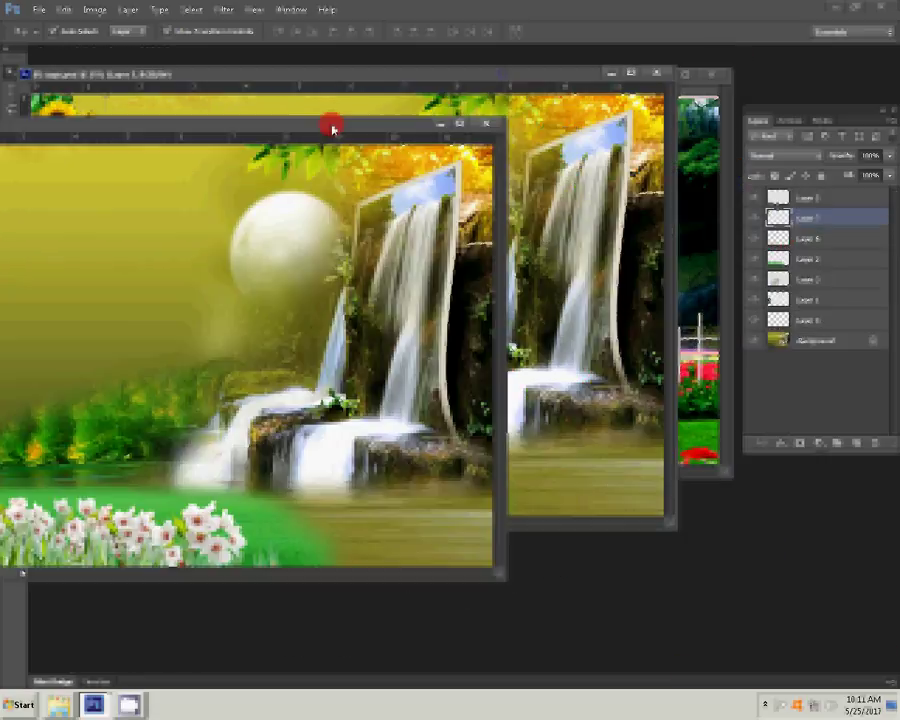
- Duplicate the Background layer of the 05 copy image and bring the duplicate into the resized scenery document
left_click(432, 228)
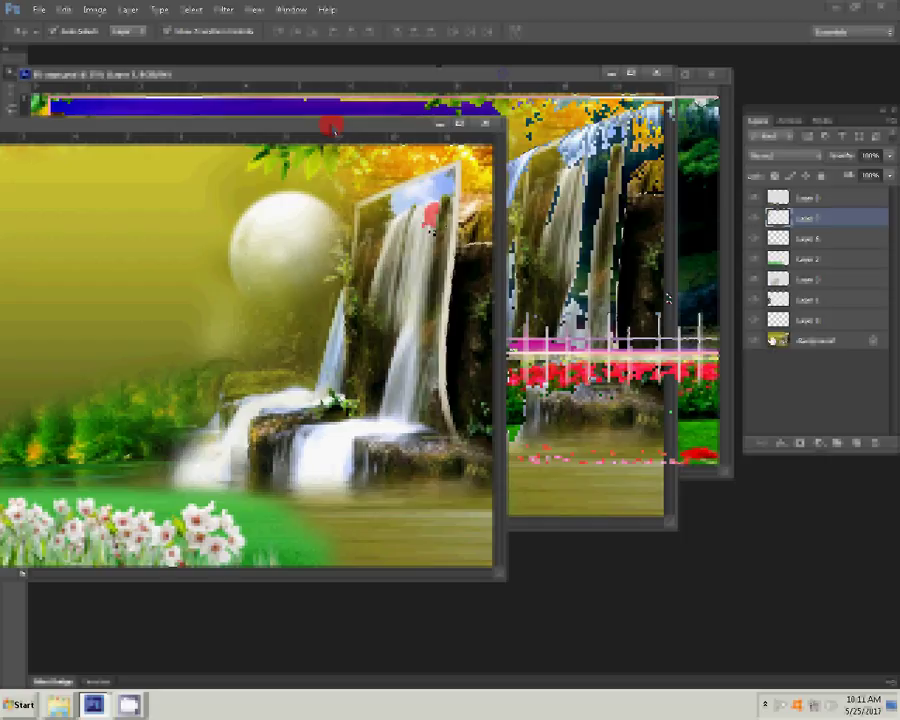
left_click(840, 347)
left_click(854, 444)
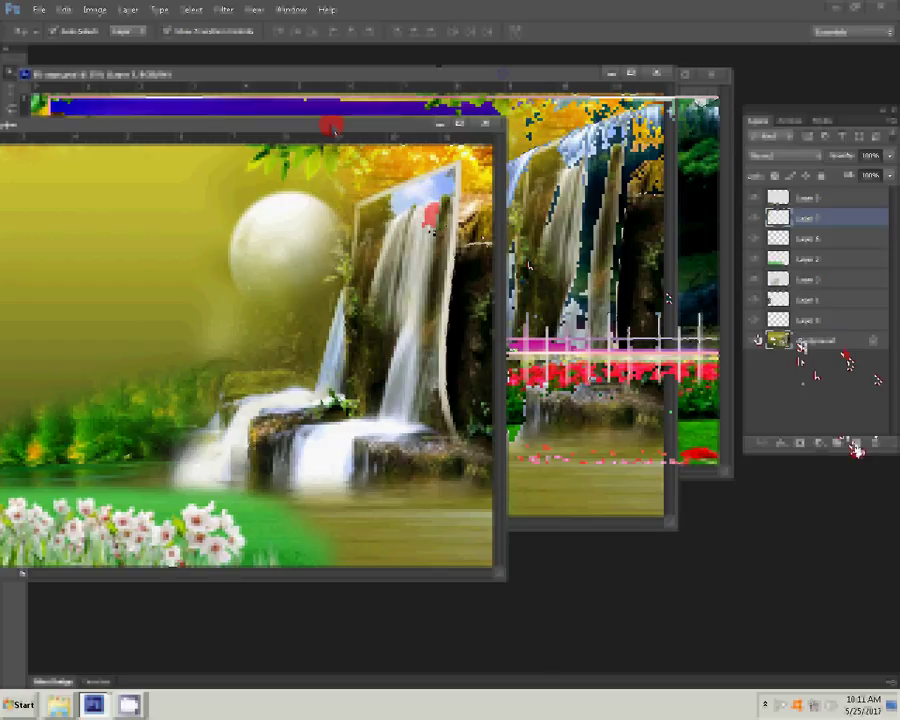
left_click_drag(801, 341, 856, 446)
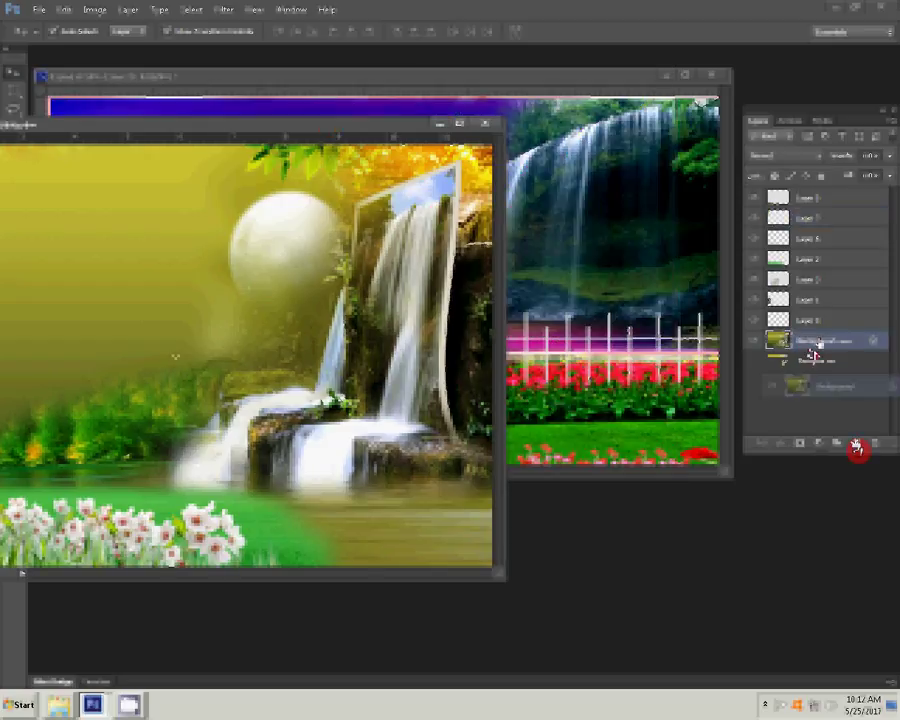
left_click_drag(395, 268, 602, 305)
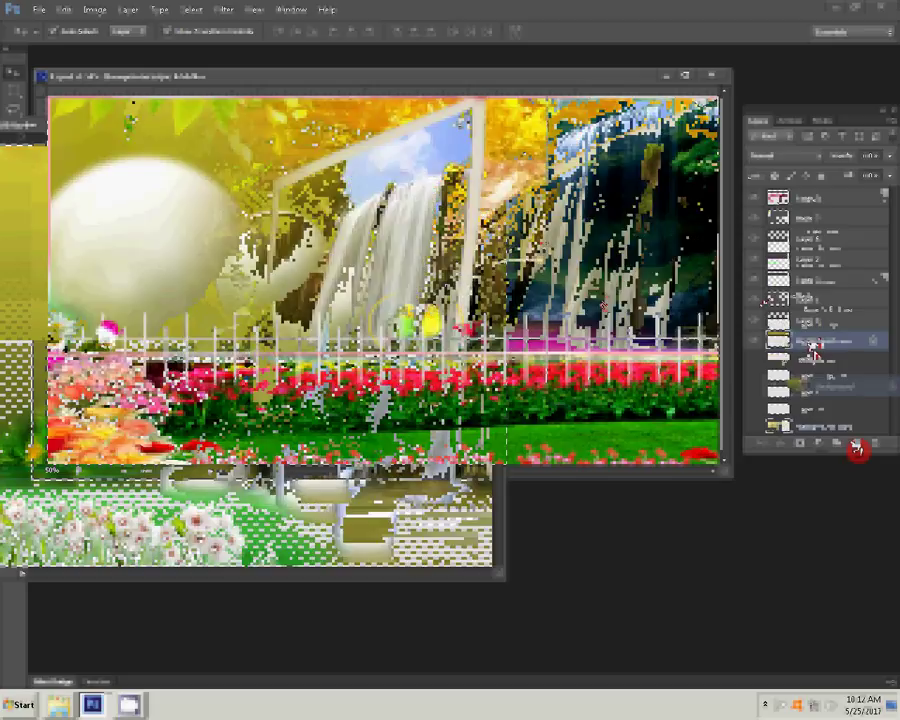
- Flip the Background copy layer horizontally with Free Transform, scale it down and position its waterfall over the canvas's left side
key("ctrl+t")
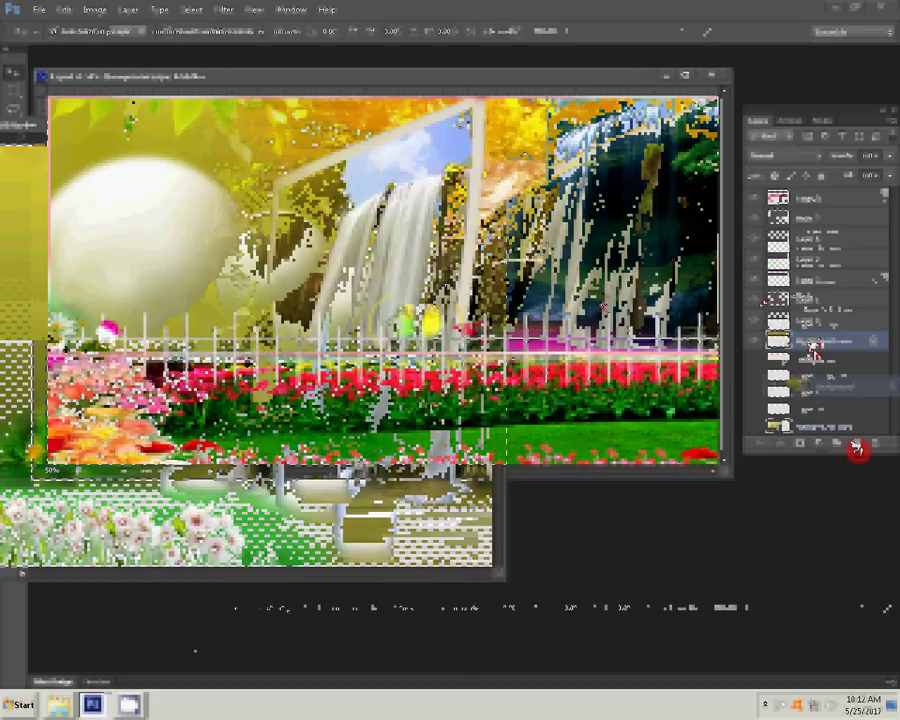
right_click(583, 218)
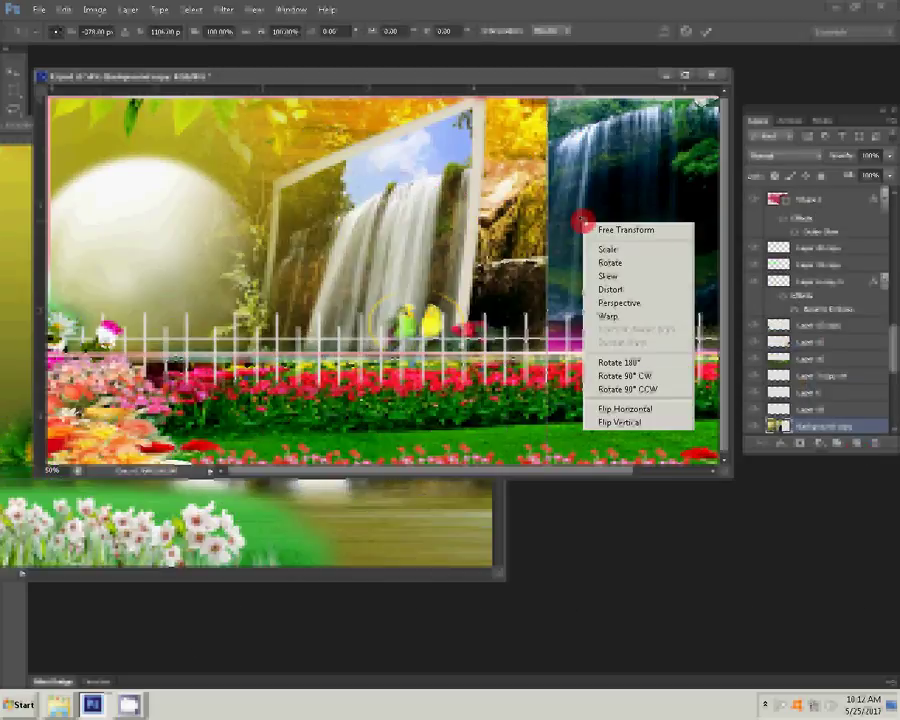
left_click(647, 410)
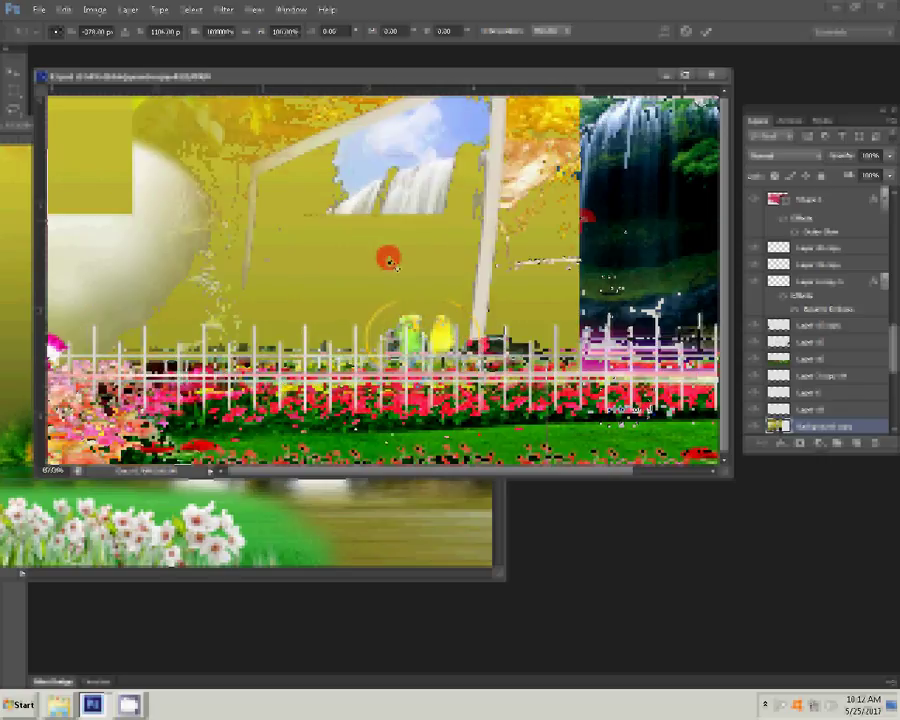
scroll(389, 261, "down", 4)
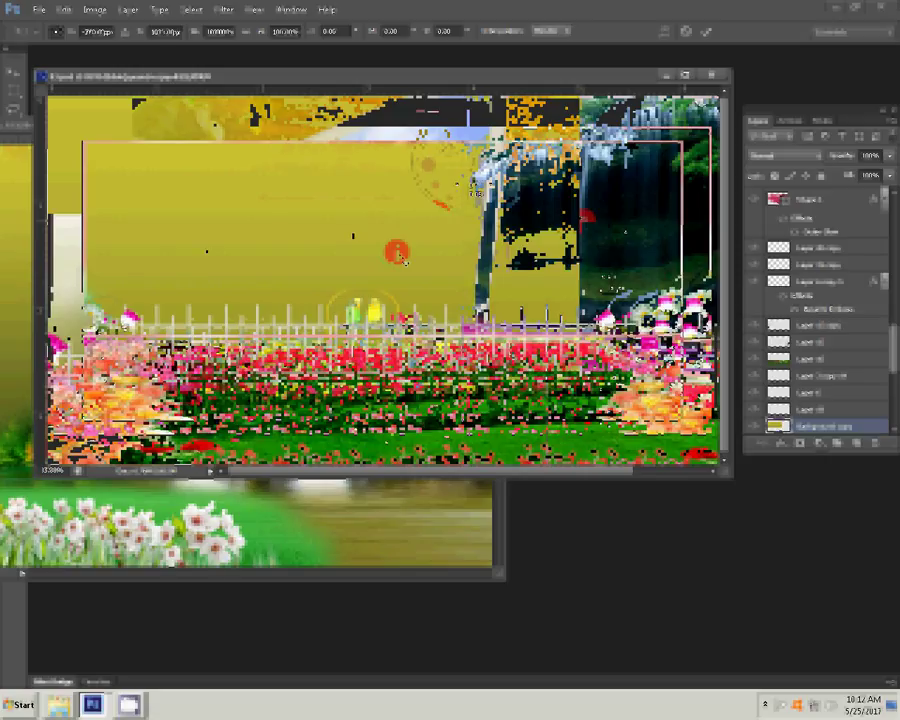
left_click_drag(394, 250, 391, 222)
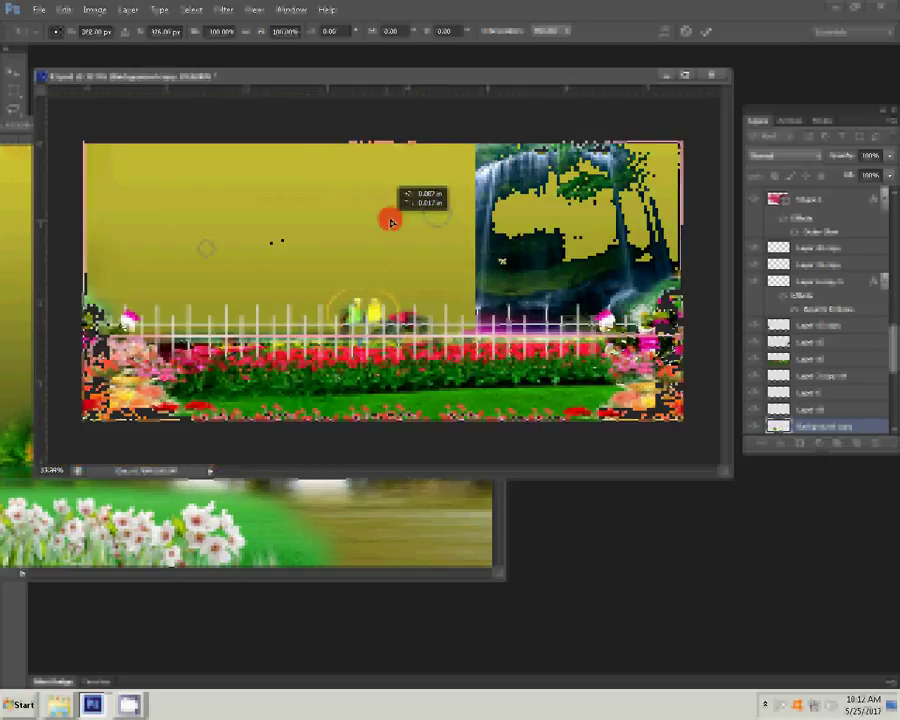
scroll(498, 256, "down", 2)
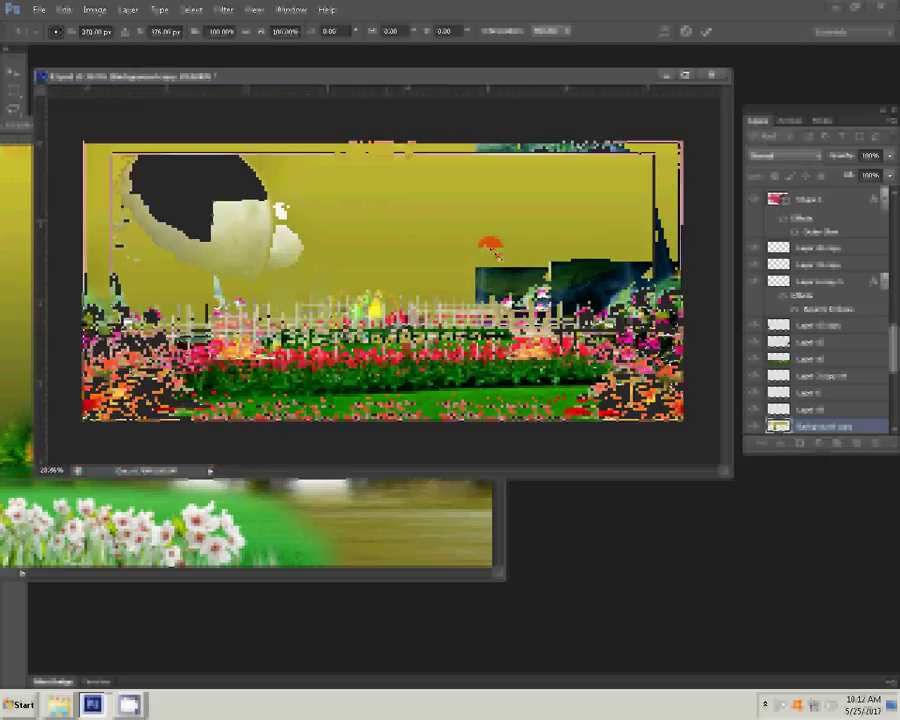
left_click_drag(495, 253, 478, 274)
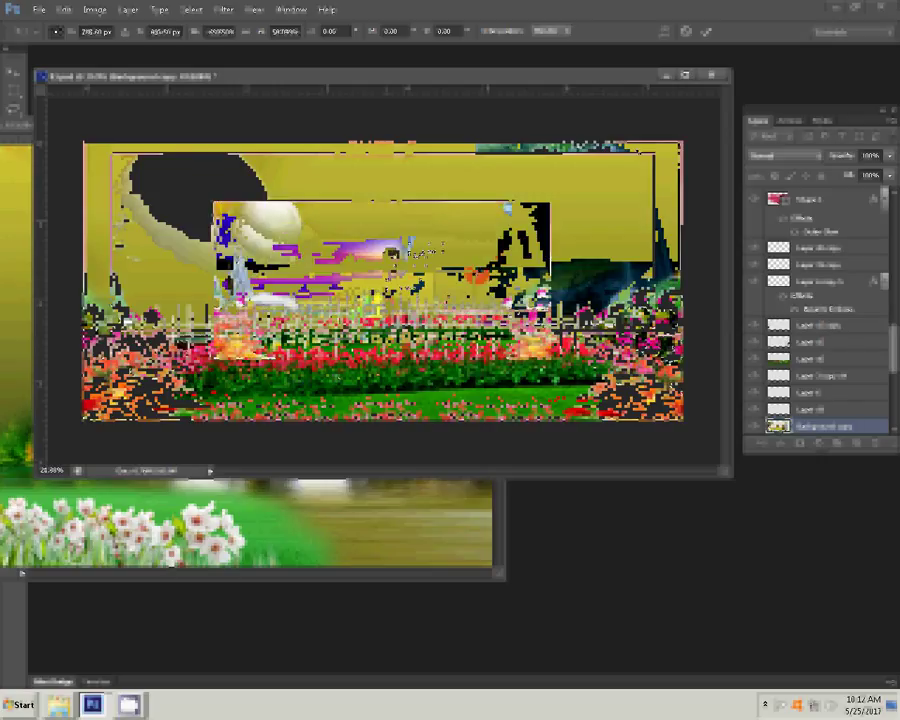
left_click_drag(393, 269, 402, 245)
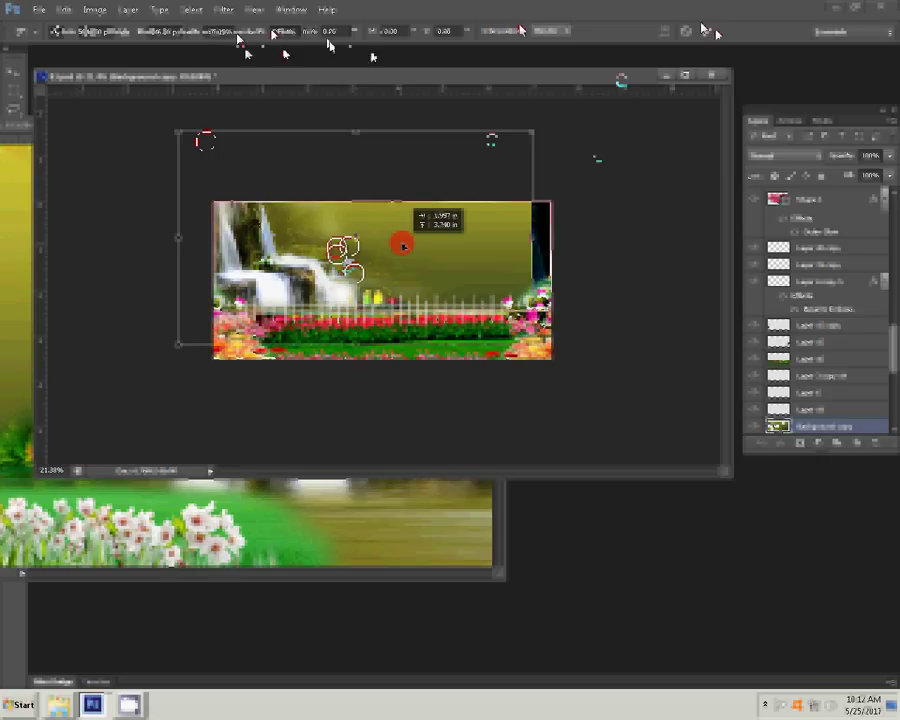
- Erase the olive area around the placed waterfall to reveal the scene behind, and close the 05 copy document without saving
left_click(263, 284)
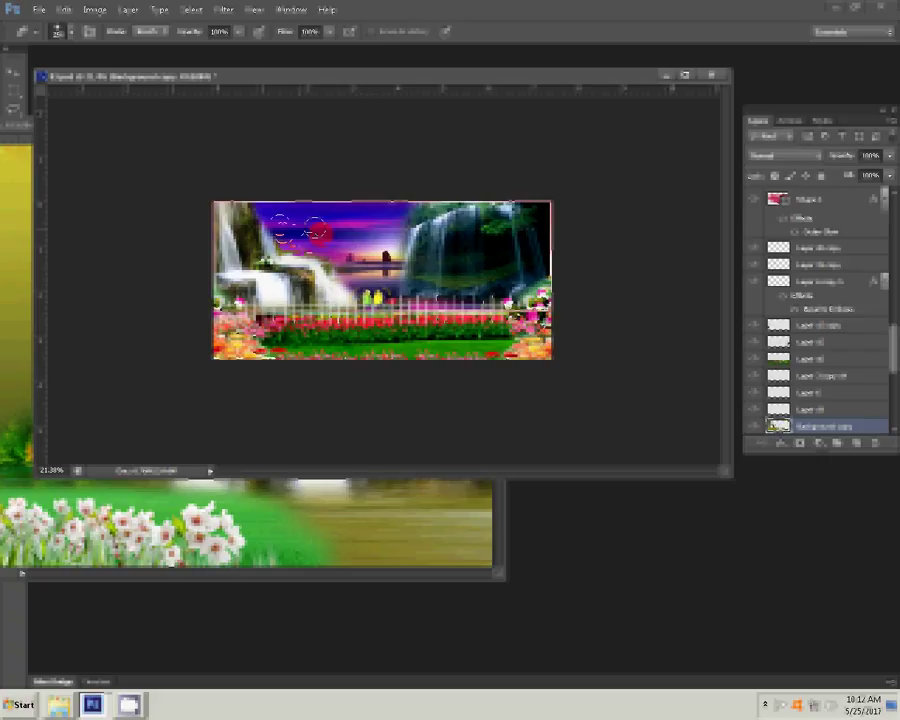
left_click_drag(317, 231, 331, 260)
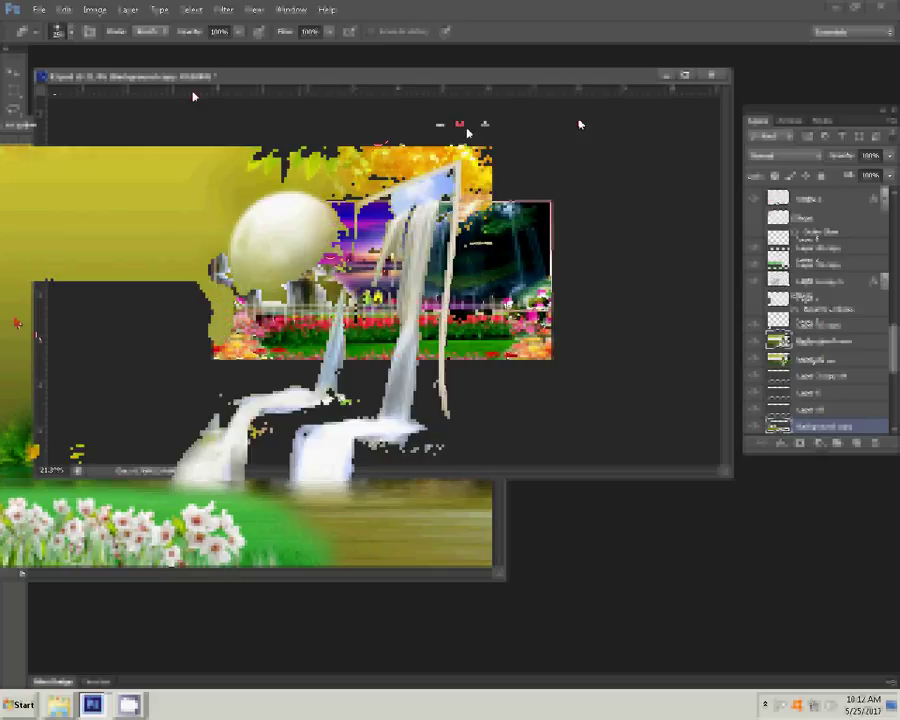
left_click(484, 124)
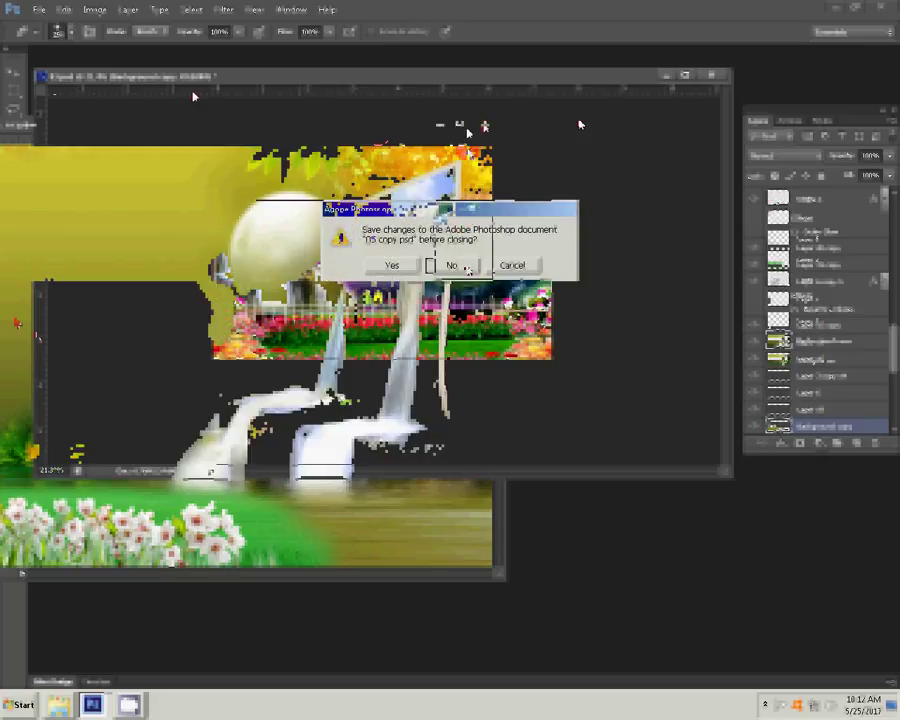
left_click(449, 266)
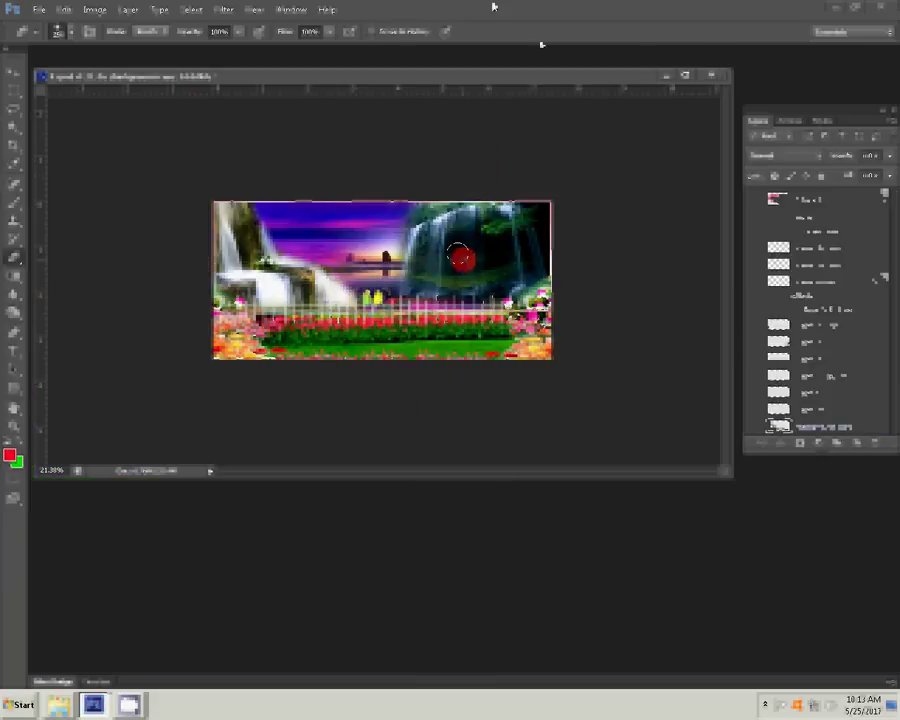
mouse_move(60, 704)
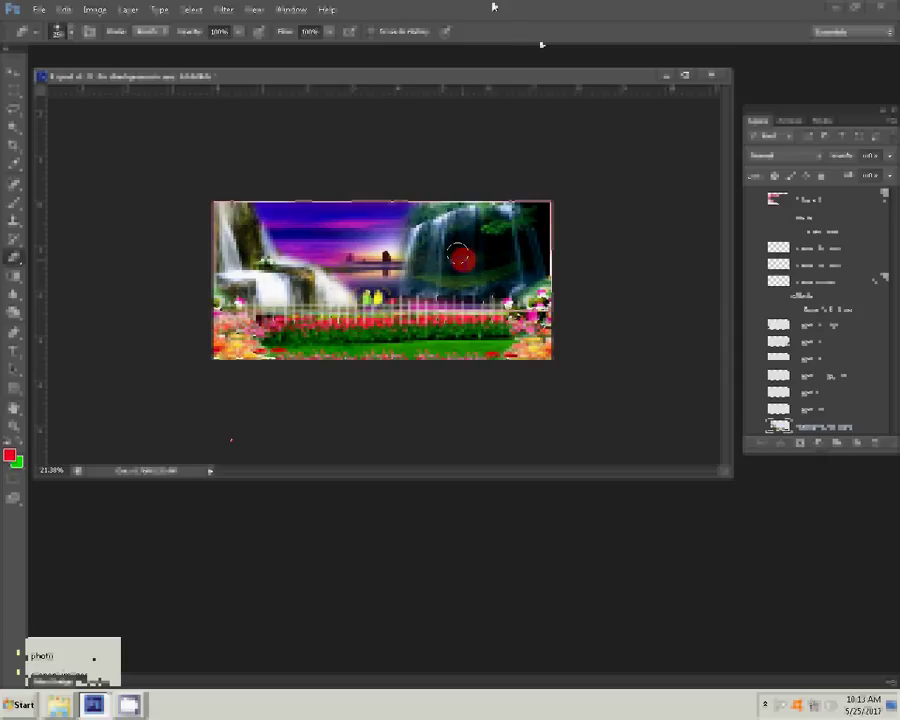
left_click(40, 655)
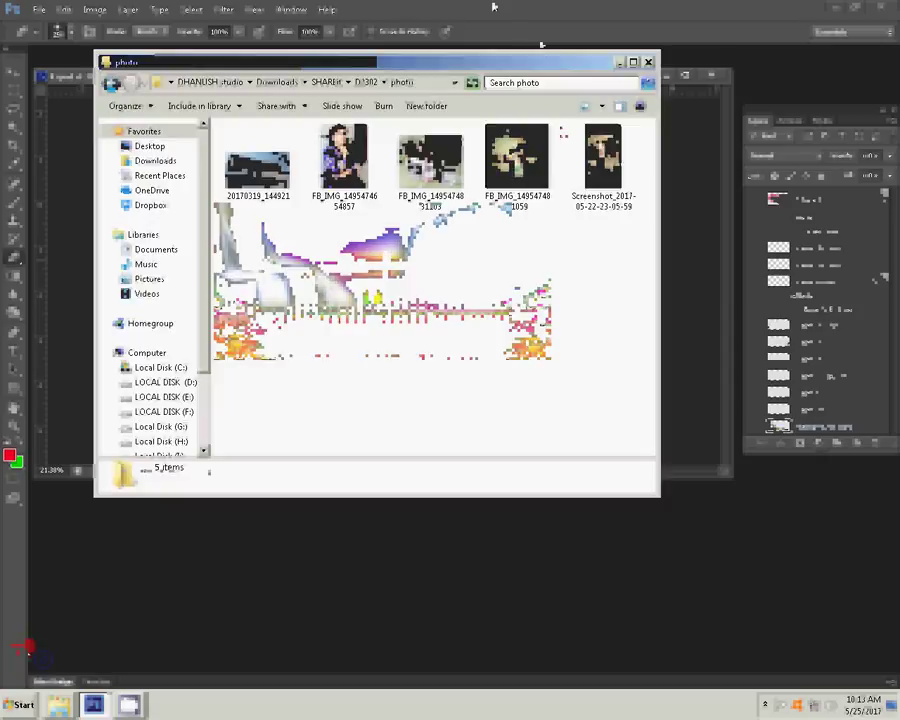
left_click_drag(345, 165, 691, 537)
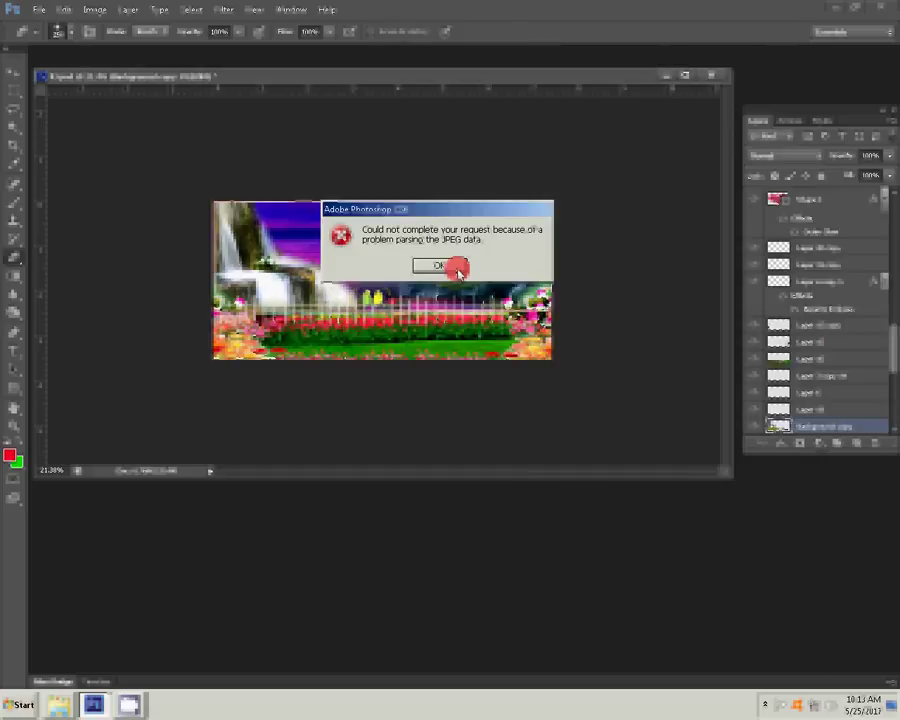
left_click(455, 264)
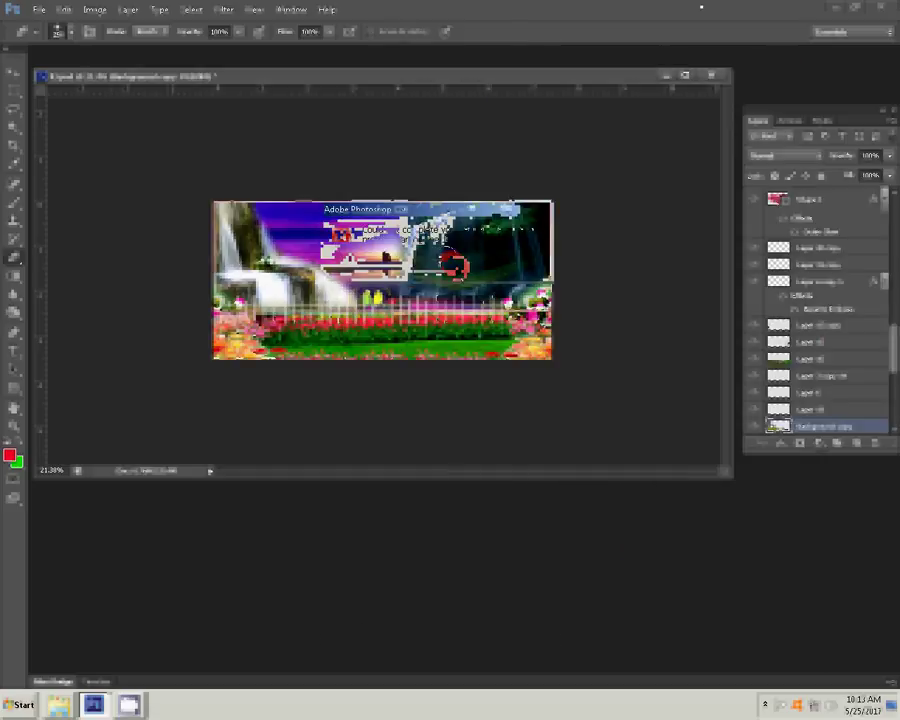
mouse_move(60, 705)
left_click(45, 655)
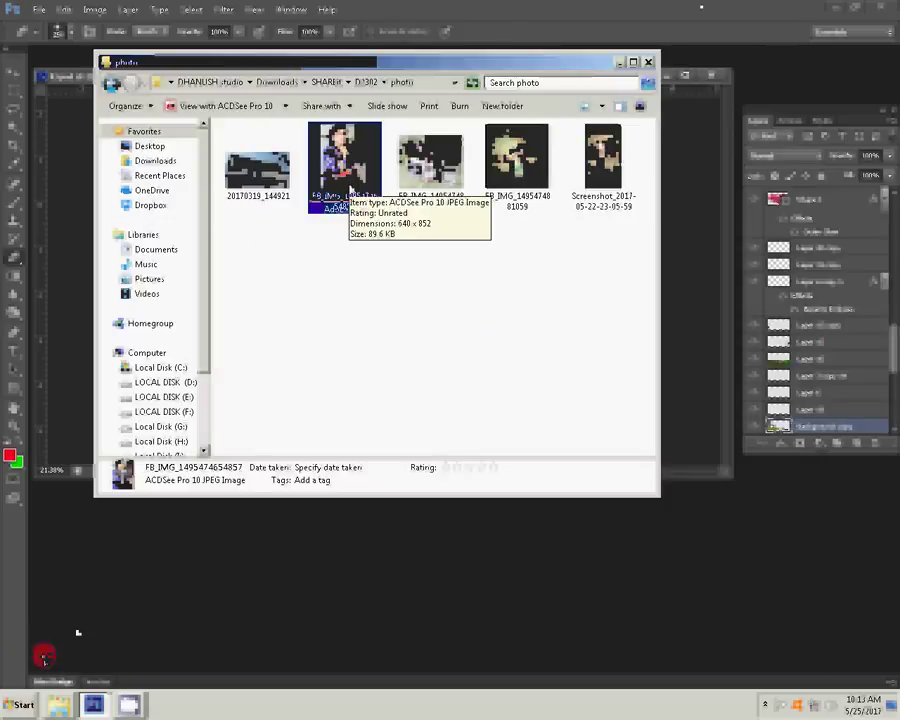
left_click_drag(346, 188, 672, 622)
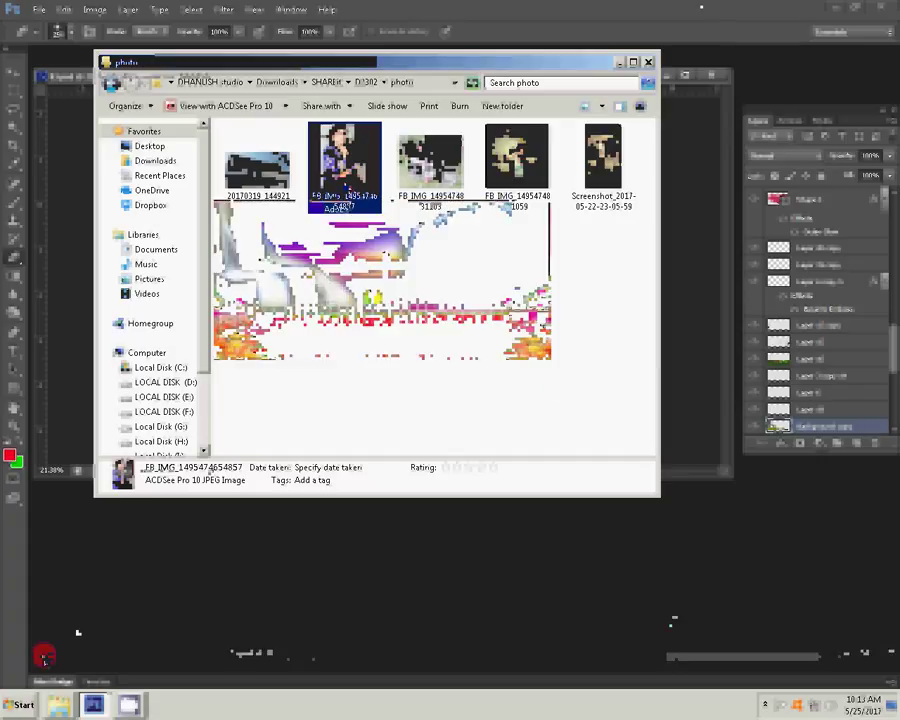
left_click(424, 263)
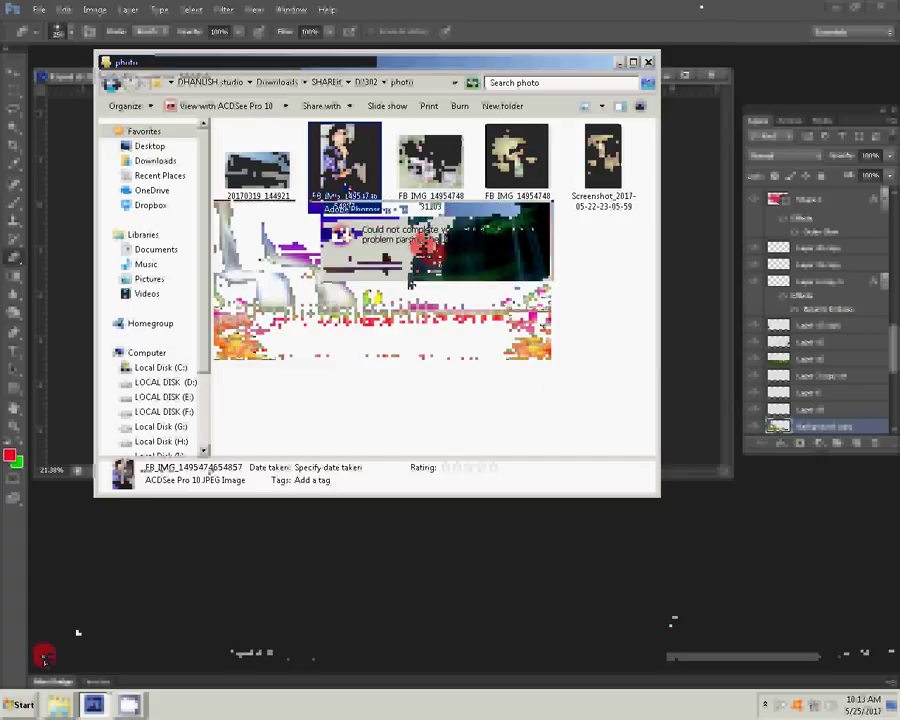
left_click(47, 710)
left_click(41, 655)
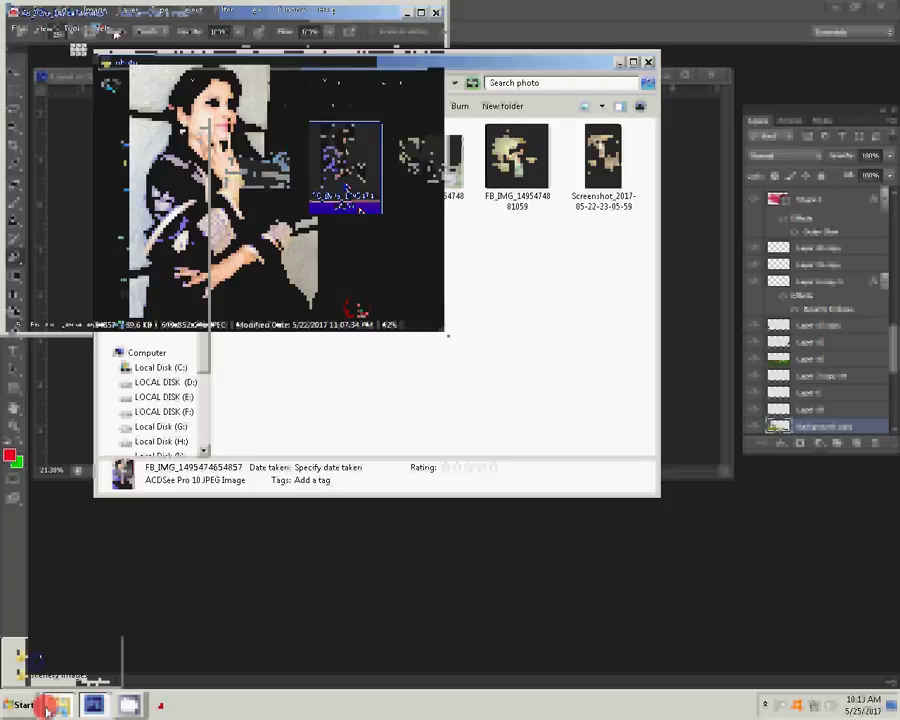
left_click(18, 30)
left_click(34, 77)
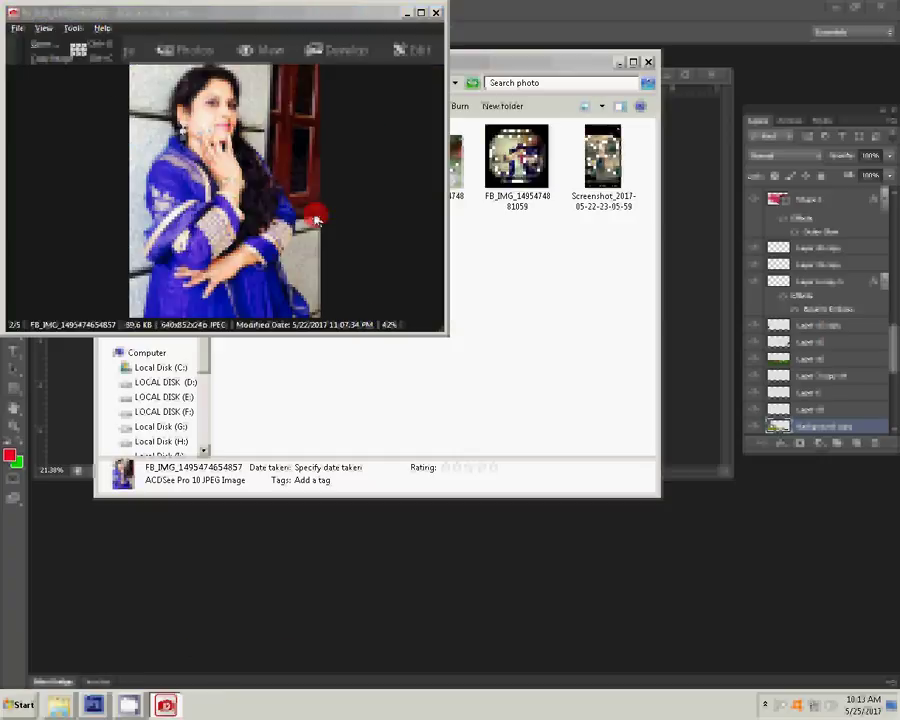
left_click(45, 56)
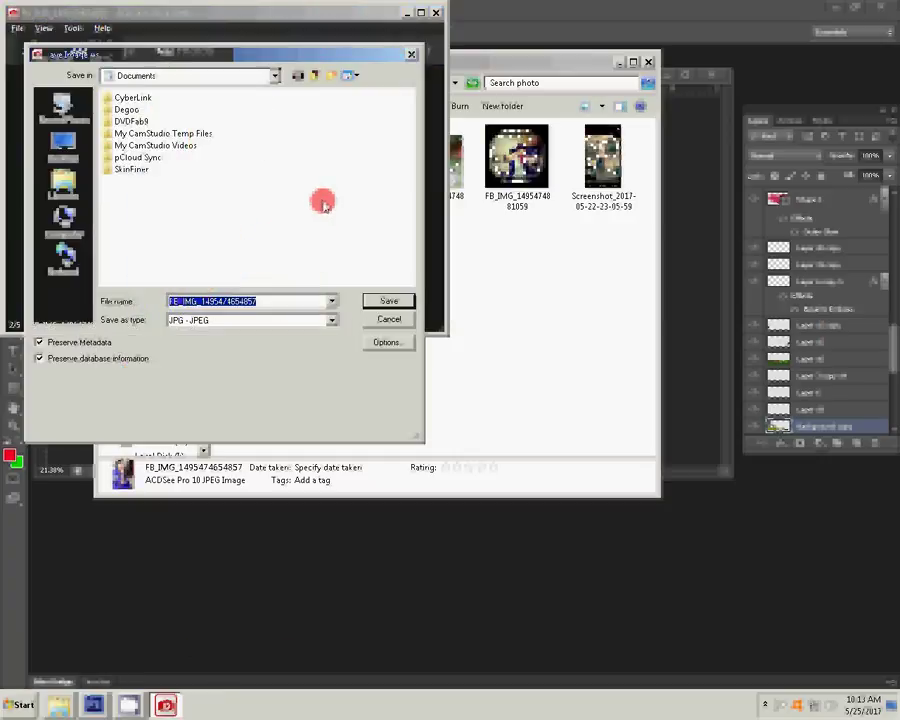
left_click(210, 319)
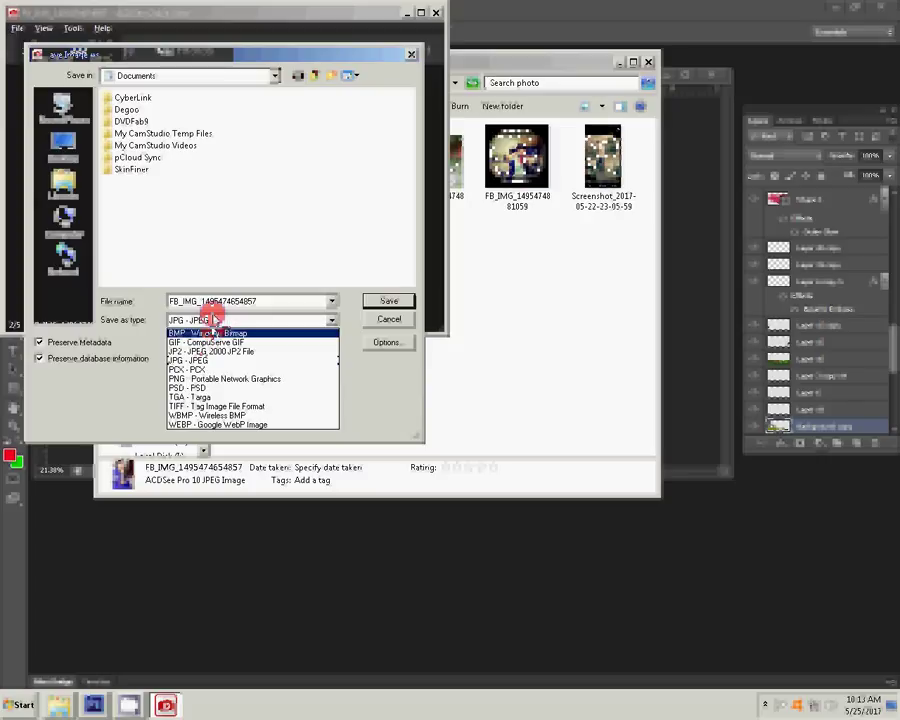
left_click(201, 387)
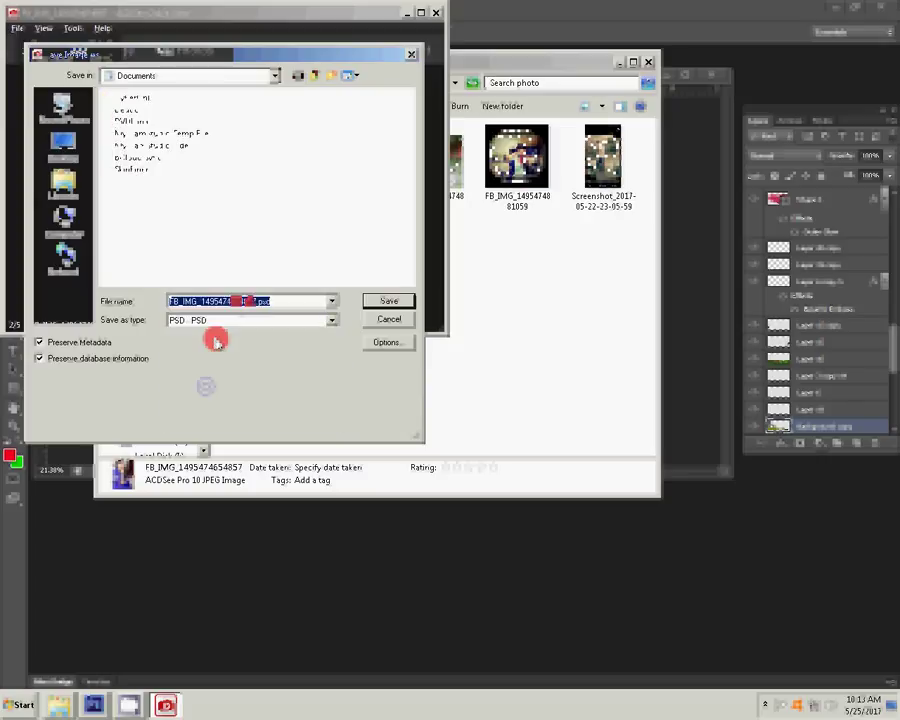
key("Return")
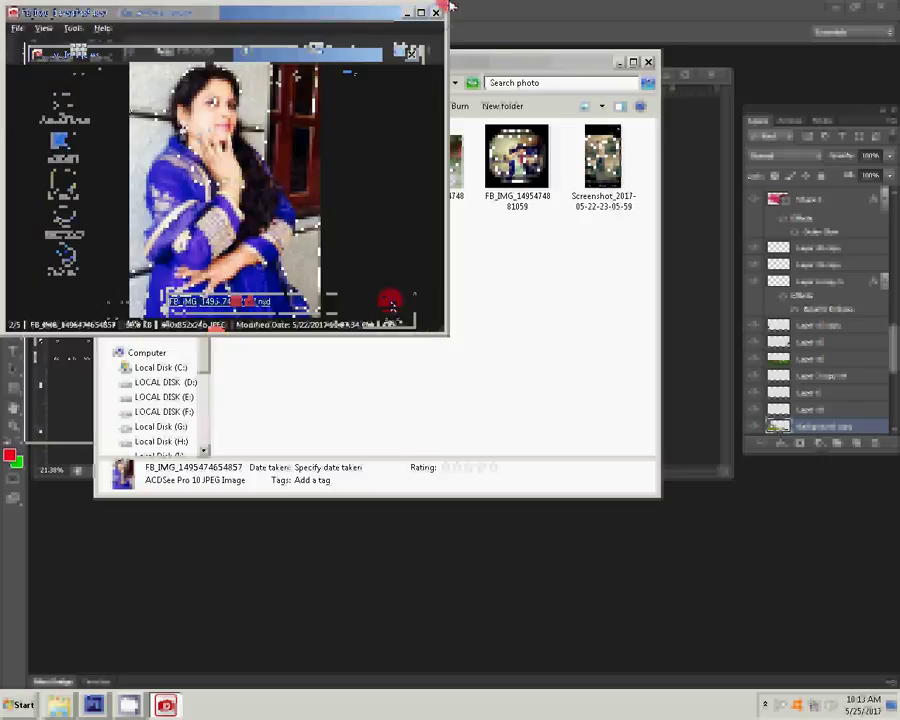
left_click(437, 12)
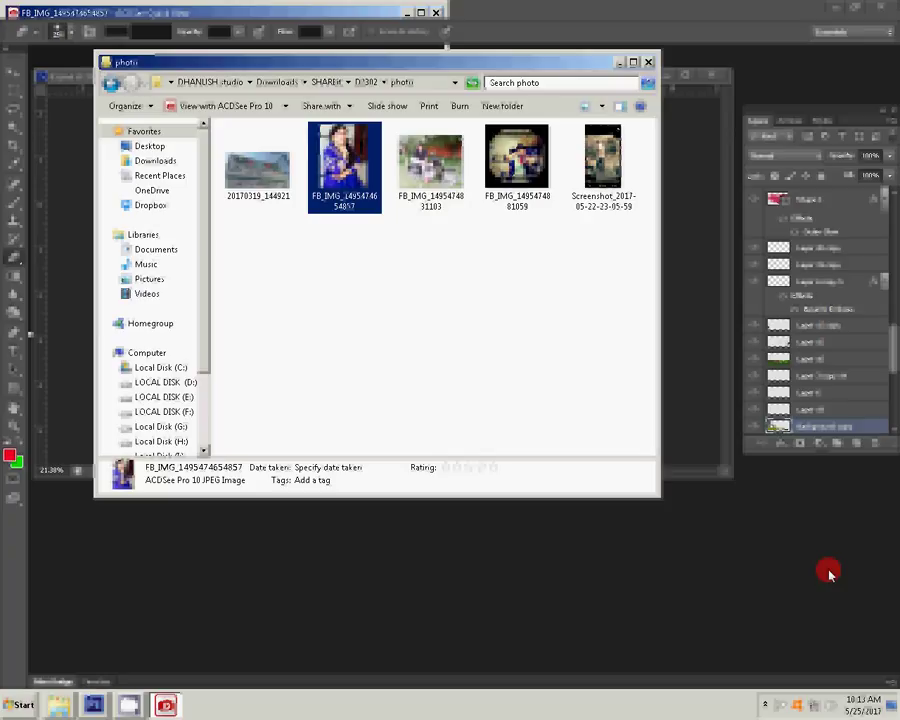
left_click(829, 572)
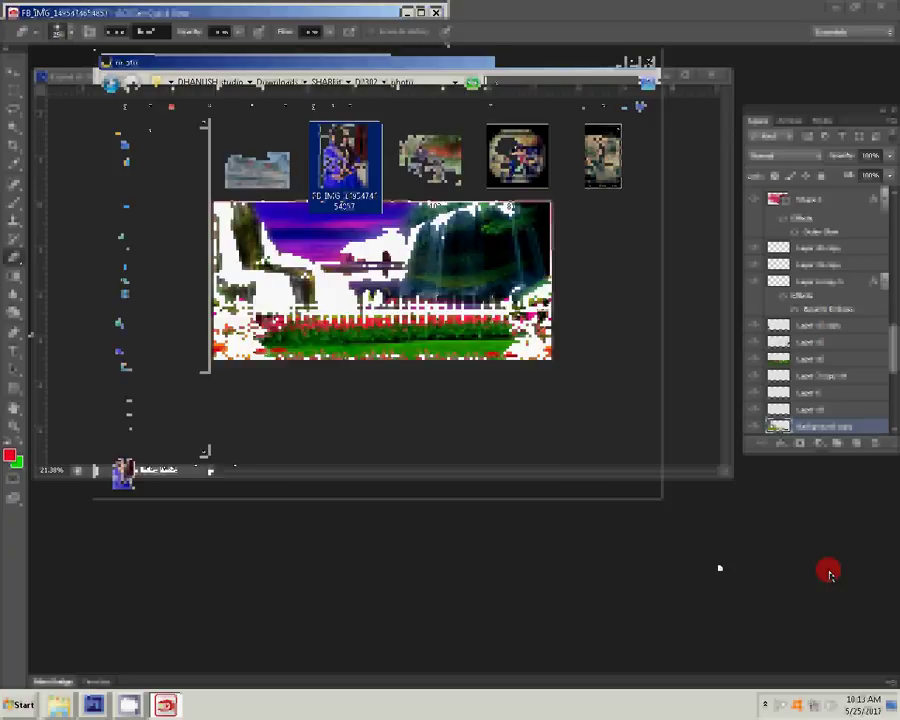
double_click(772, 578)
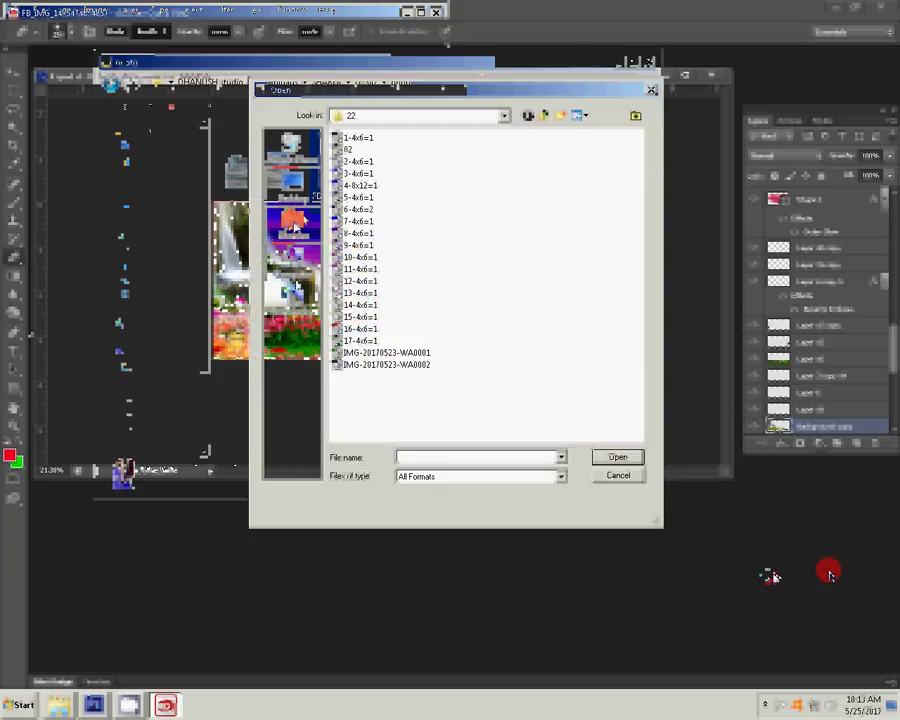
left_click(294, 224)
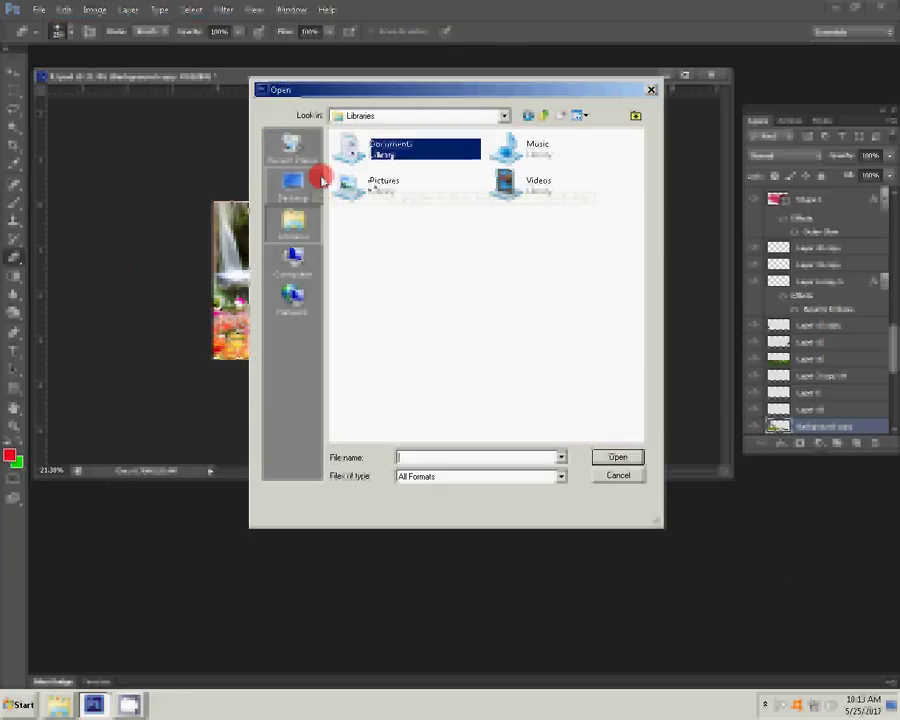
left_click(320, 181)
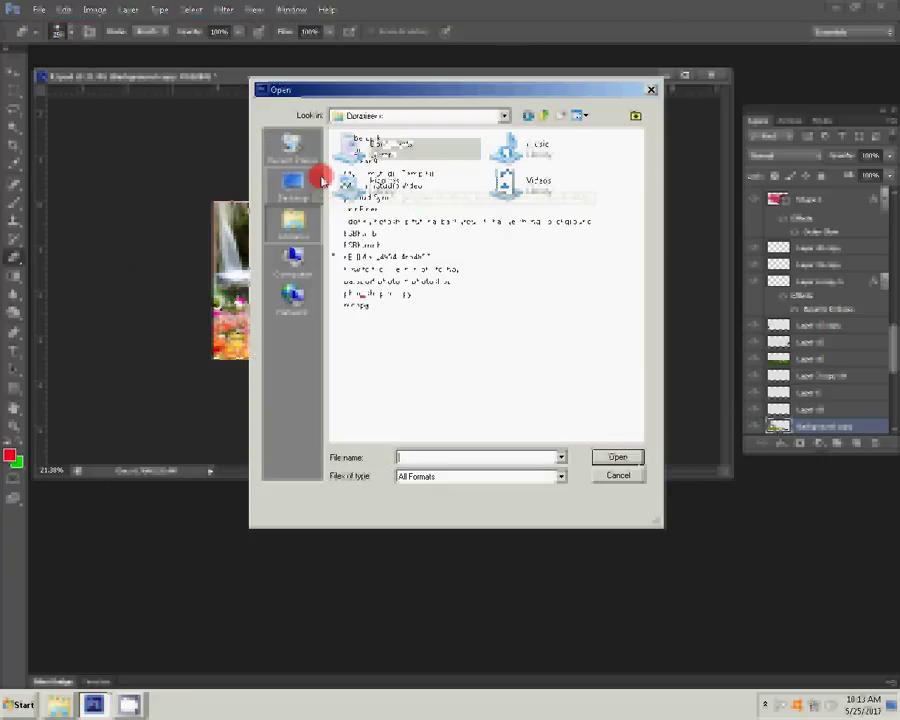
left_click(372, 257)
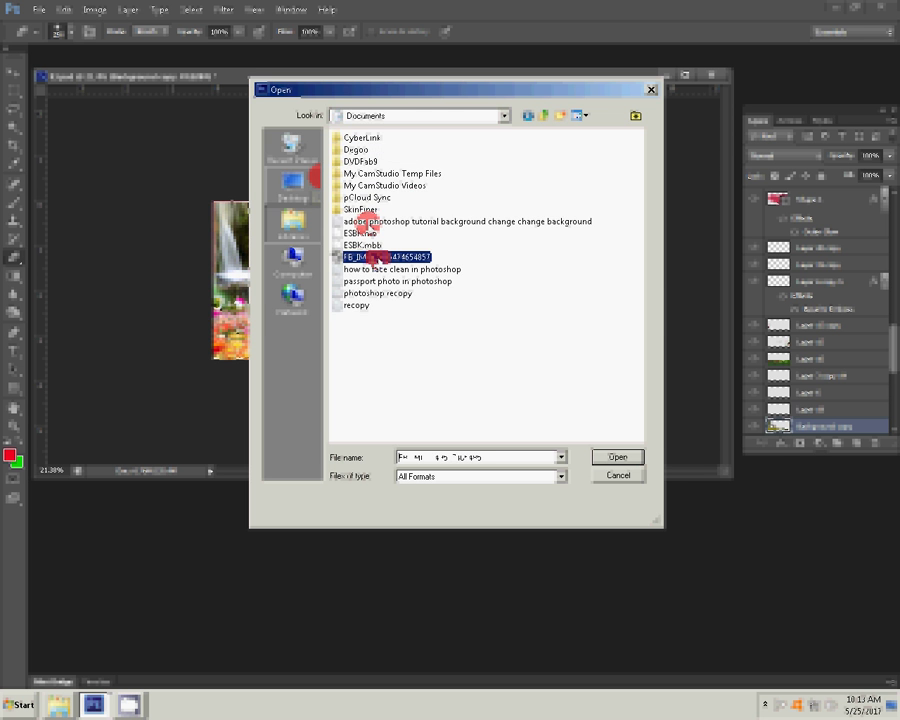
left_click(615, 457)
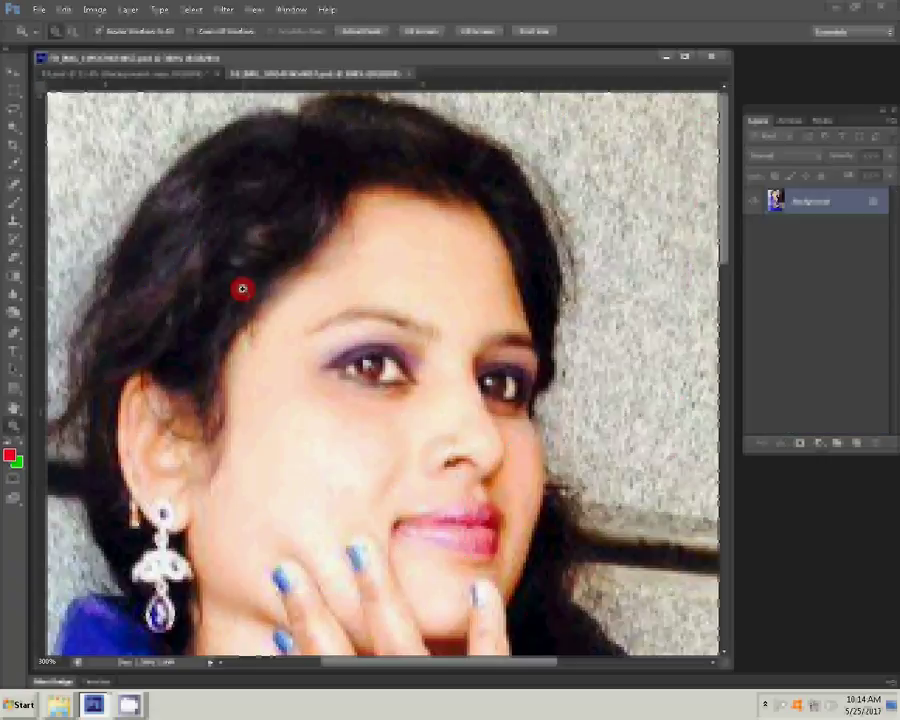
- Trace a Pen path over the woman's hair and down the far side of her hair, sleeve and blue dress
key("p")
left_click(81, 377)
left_click(289, 114)
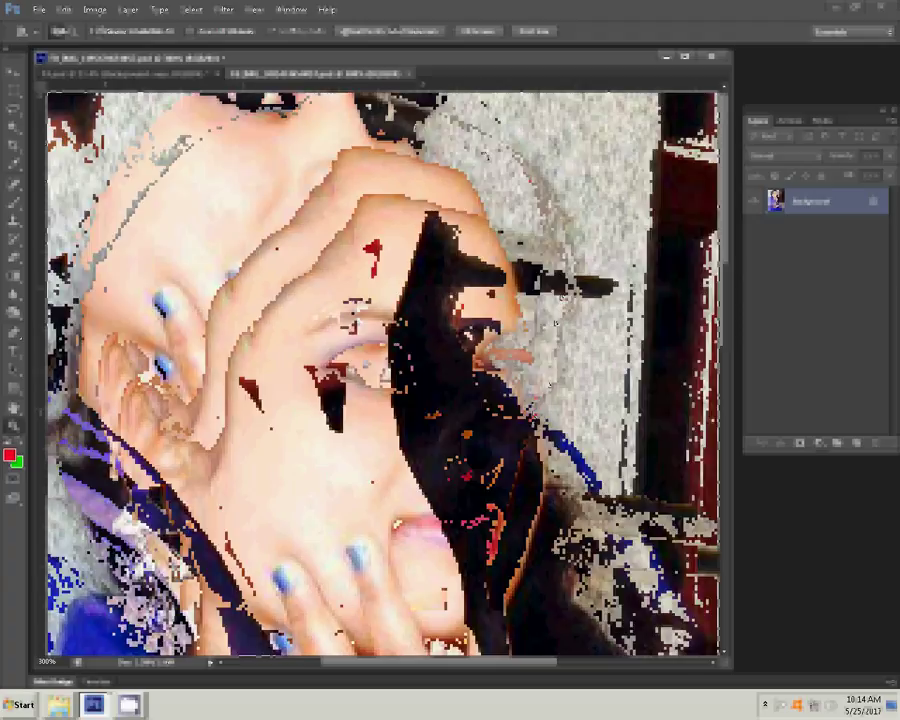
left_click(379, 334)
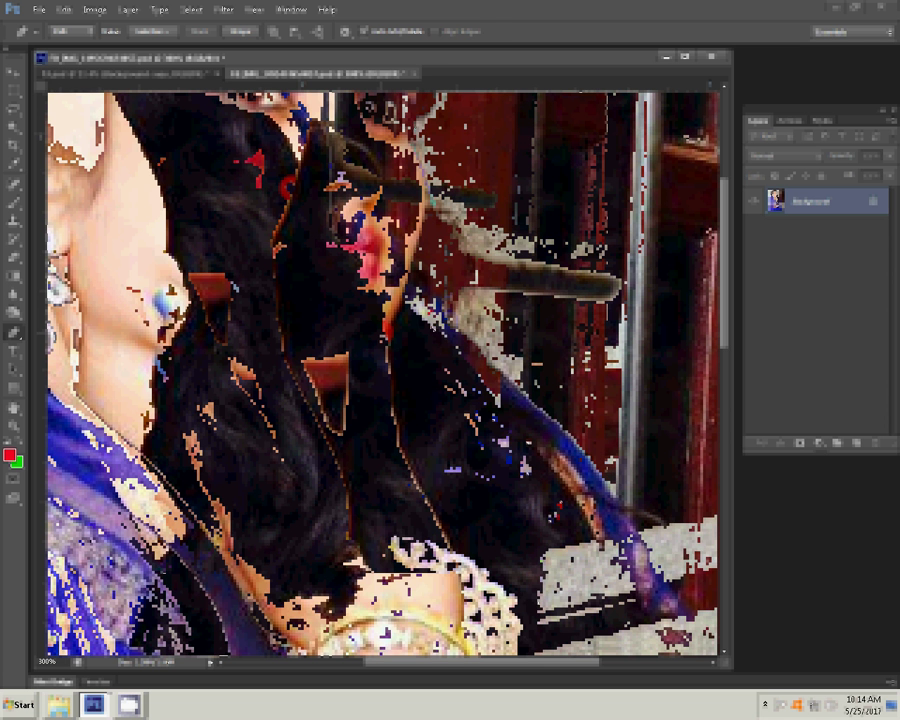
scroll(541, 413, "down", 7)
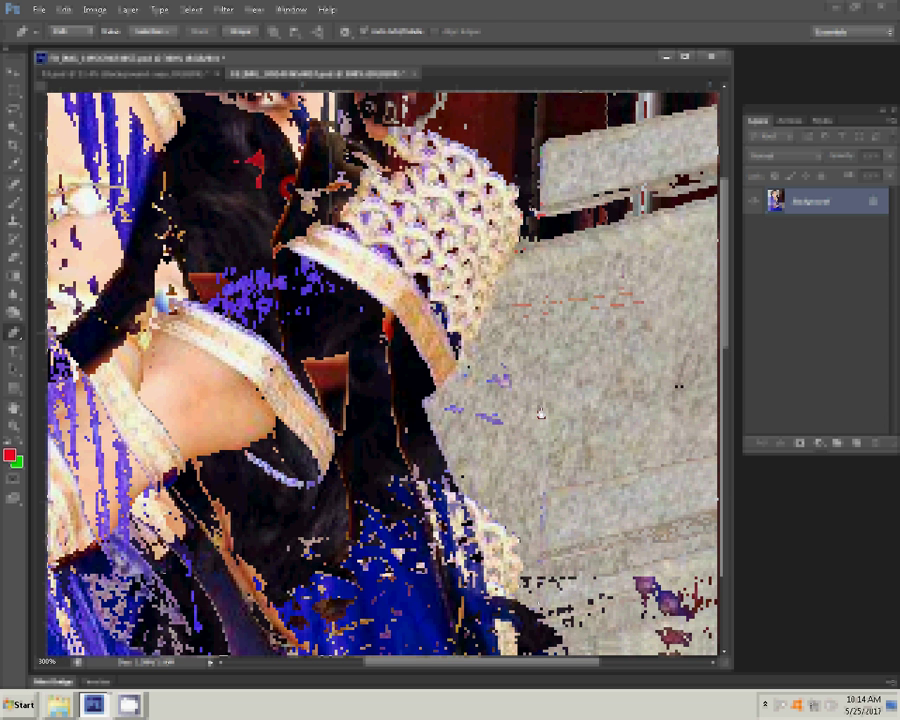
scroll(540, 413, "down", 10)
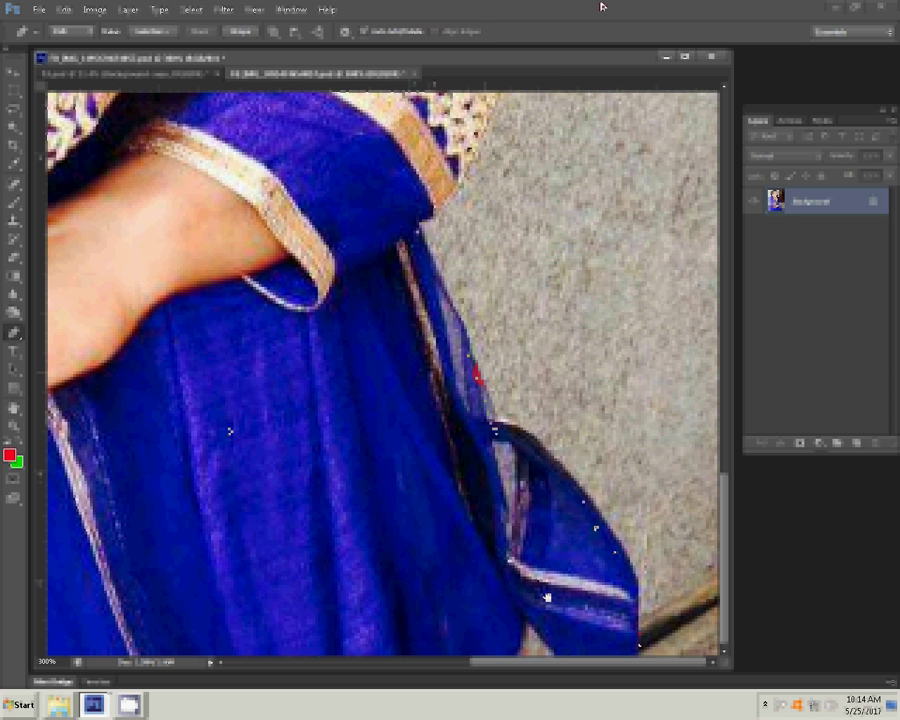
- Continue the Pen path up the near side of her dress, sleeve and shoulder to her hair behind the ear
scroll(230, 430, "up", 3)
scroll(343, 563, "left", 5)
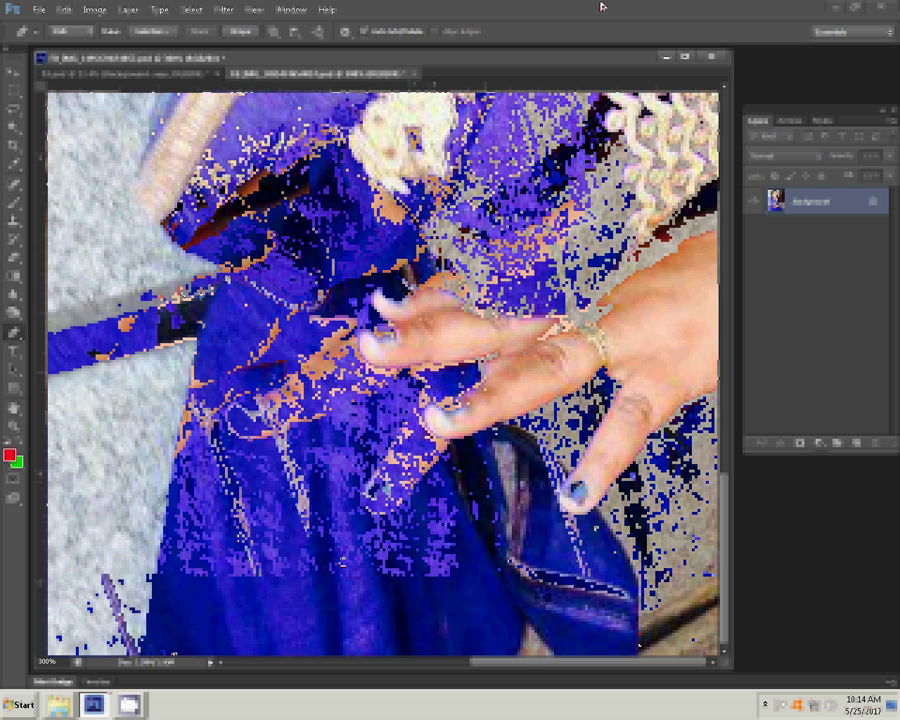
scroll(148, 200, "up", 6)
left_click(177, 488)
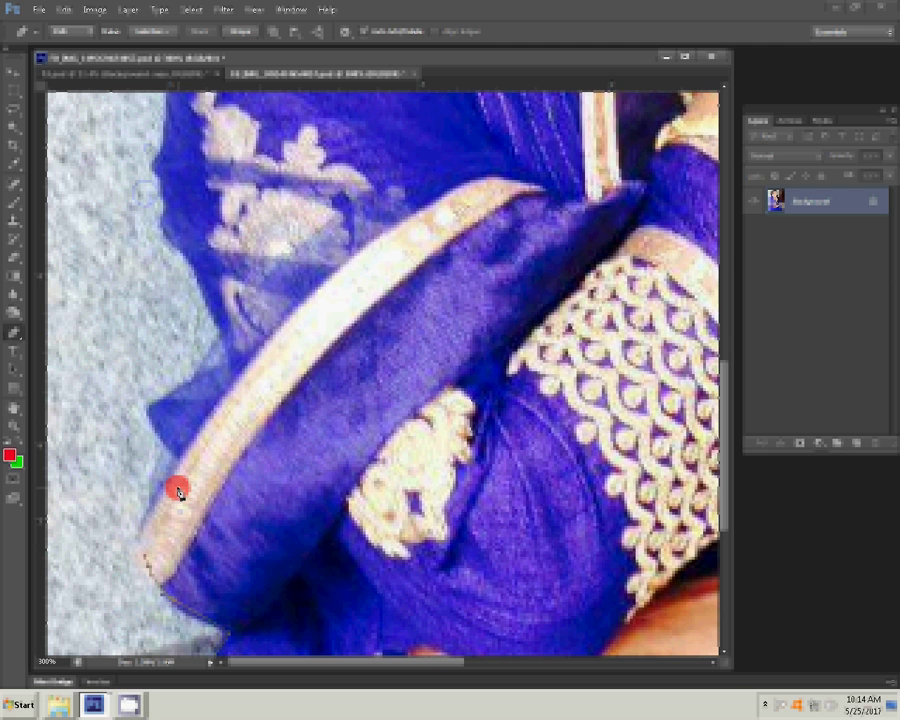
left_click(205, 361)
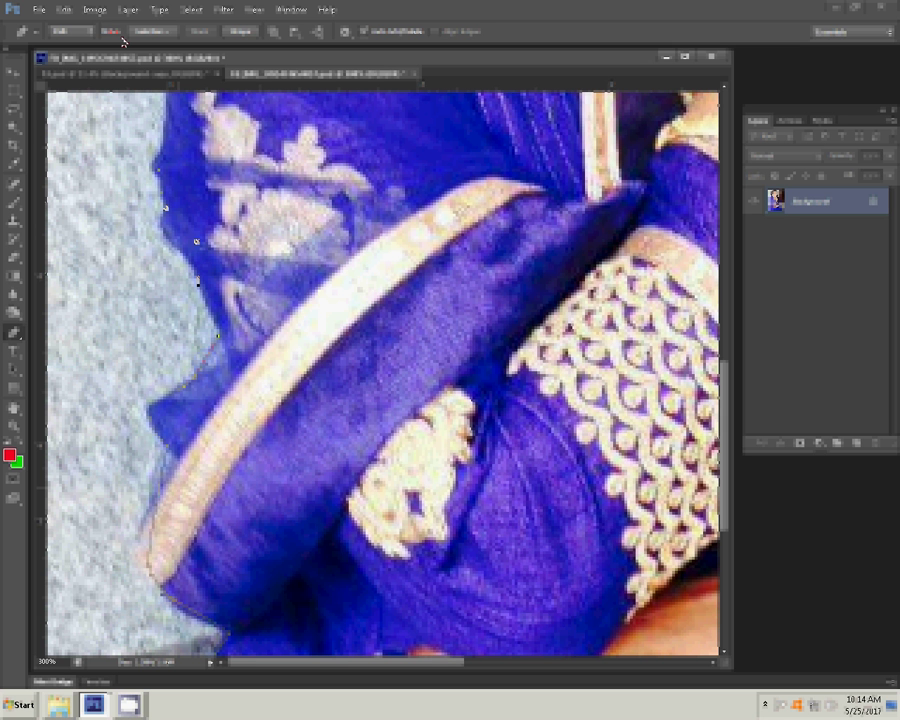
scroll(124, 42, "up", 6)
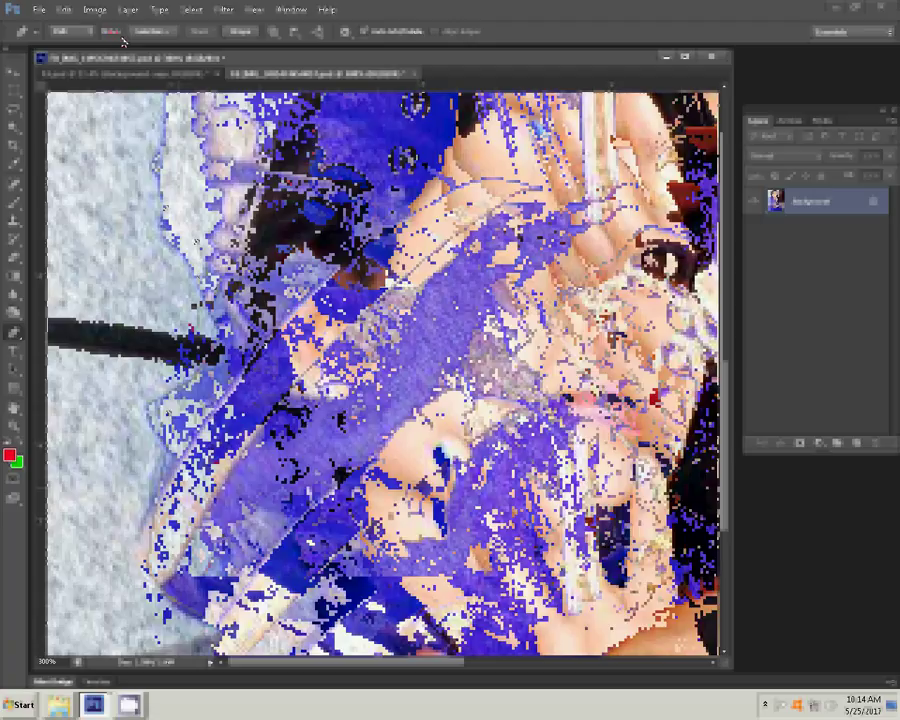
left_click(246, 308)
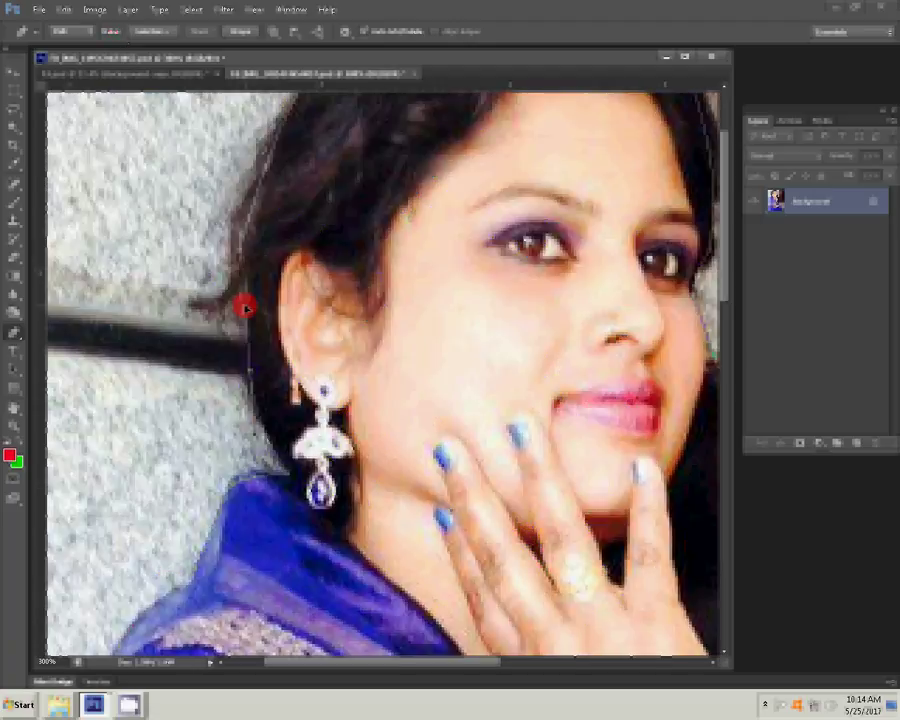
- Convert the path into an anti-aliased new selection, copy the woman to a new layer and hide the Background layer
left_click(412, 312)
right_click(414, 316)
left_click(452, 376)
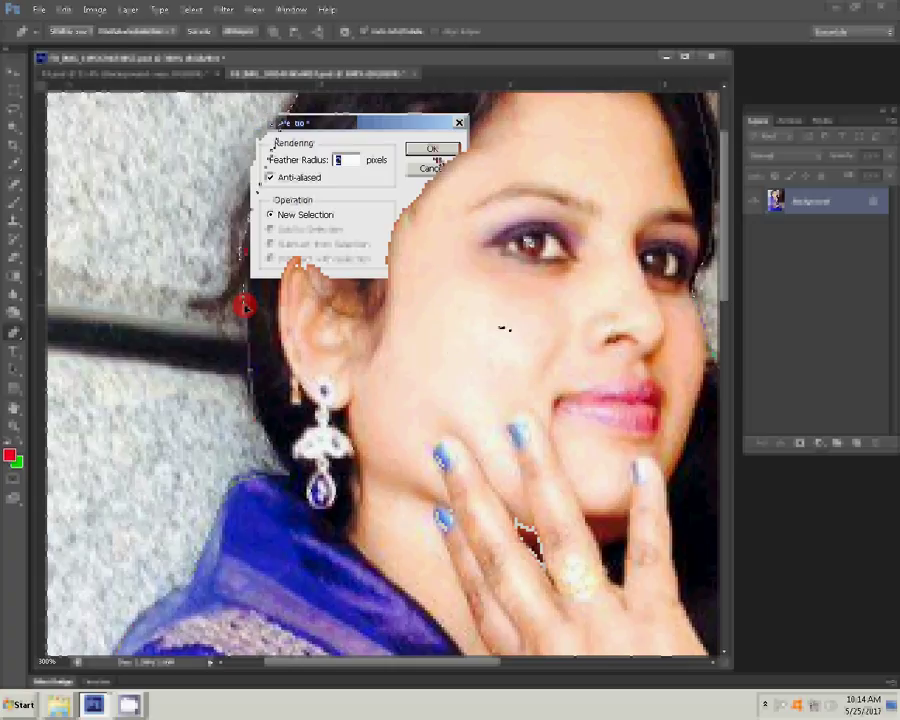
key("ctrl+j")
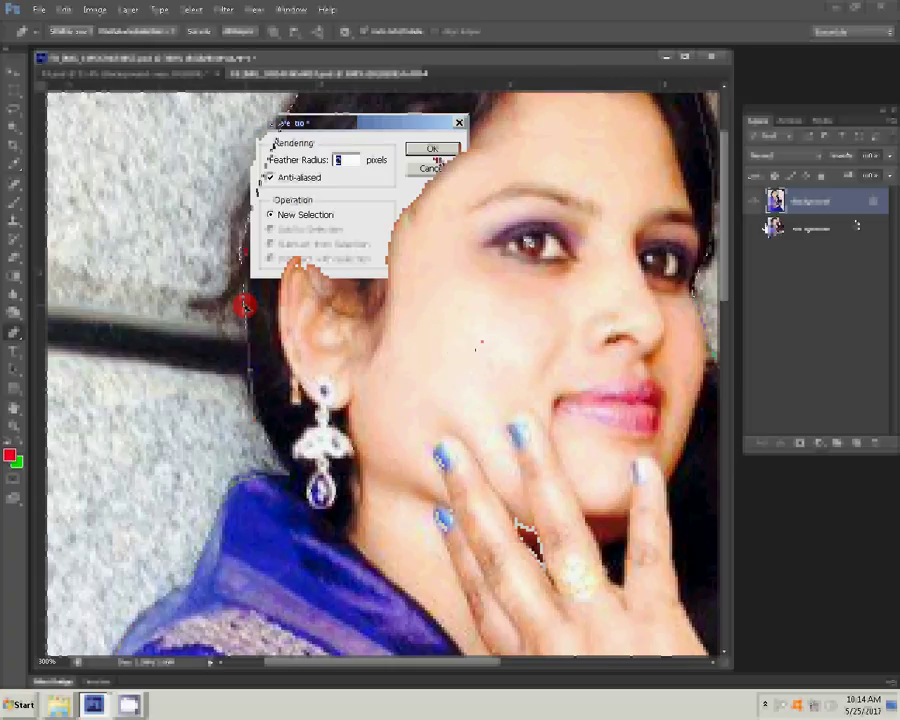
left_click(758, 229)
- Clean up the fringed hair edge behind the woman's ear on the cut-out layer with the Eraser
key("z")
left_click(332, 349)
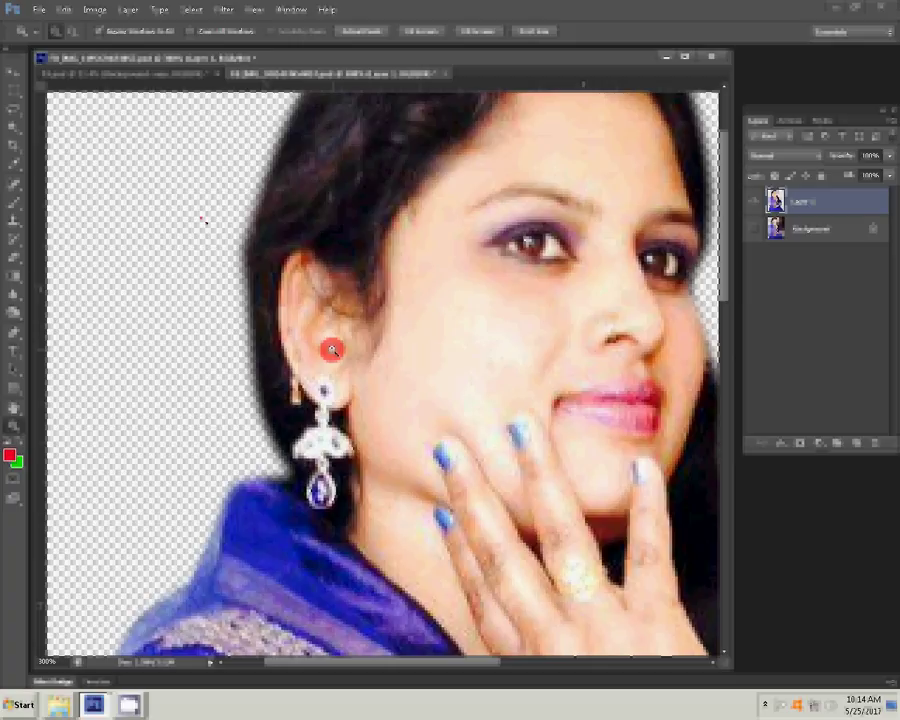
key("b")
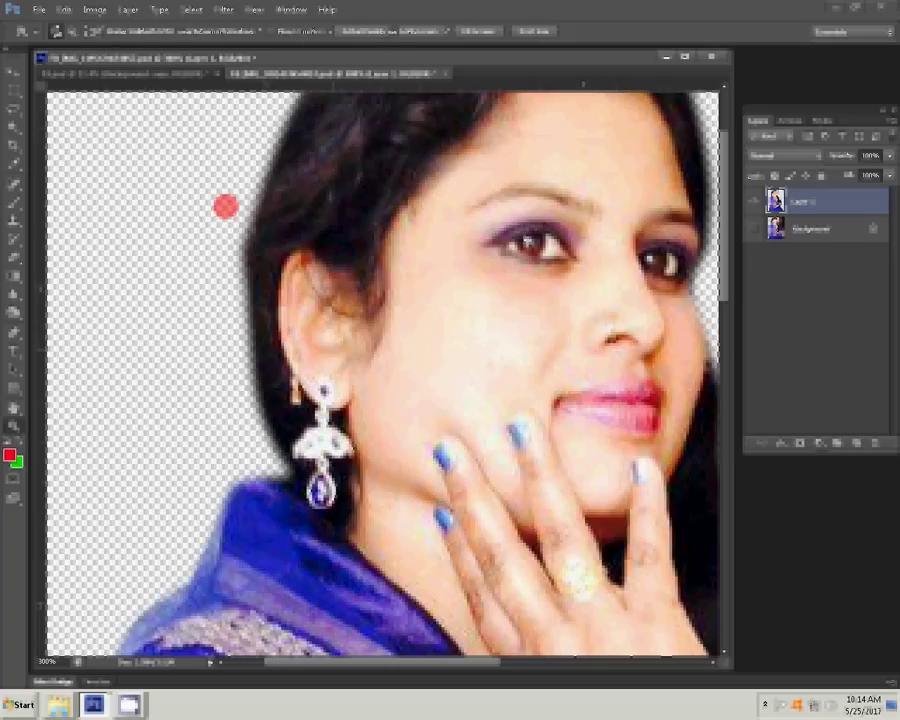
left_click(238, 199)
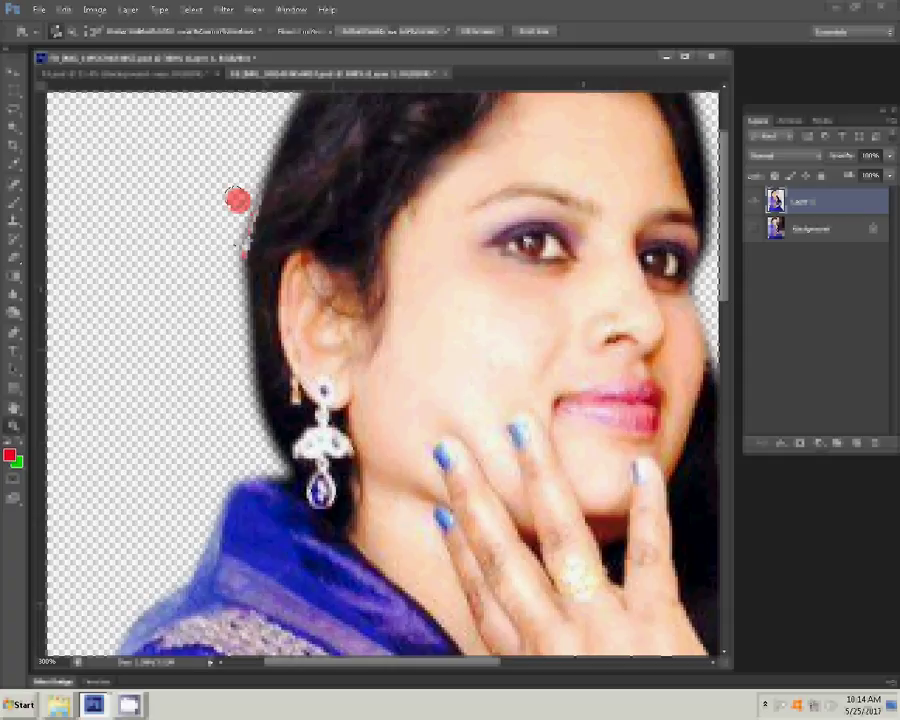
mouse_move(238, 244)
left_mouse_down()
mouse_move(231, 298)
mouse_move(257, 204)
mouse_move(259, 150)
mouse_move(257, 236)
left_mouse_up()
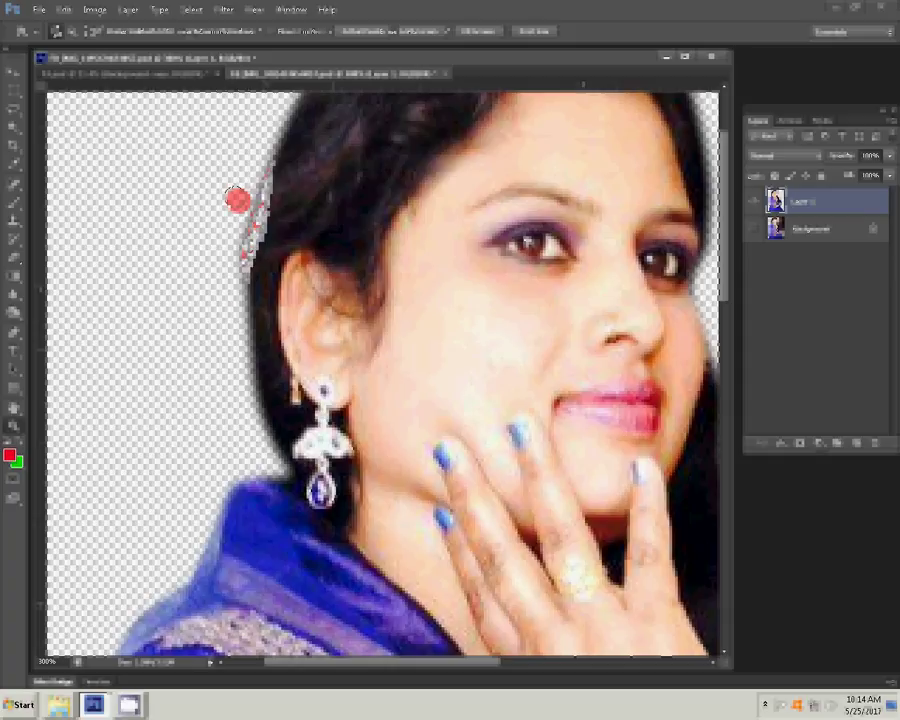
key("e")
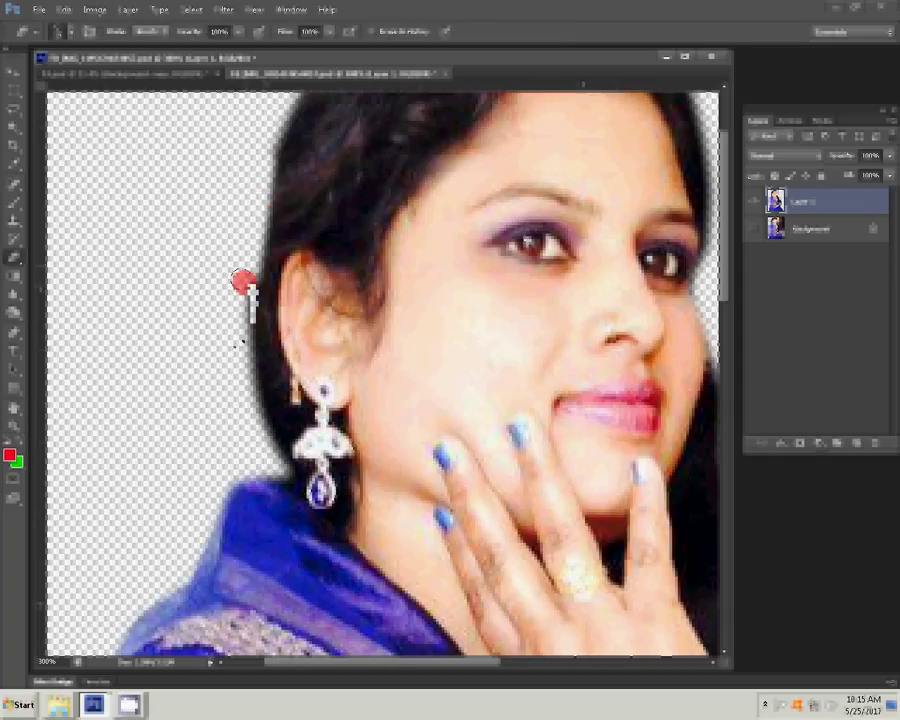
- Show the whole cut-out woman and place the portrait document in its own window beside the scenery composite
left_click(16, 424)
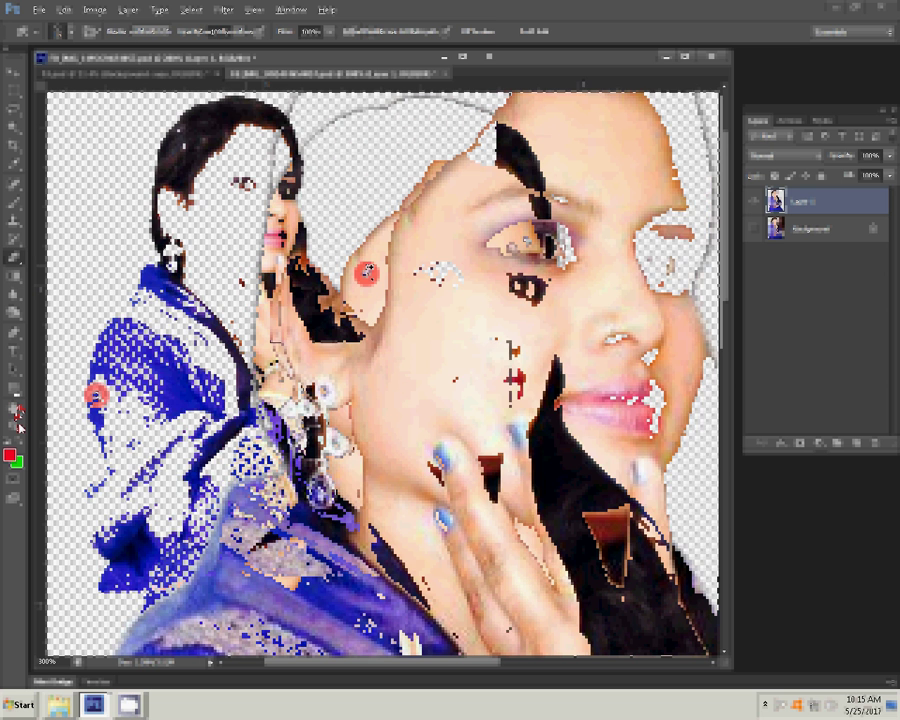
left_click(367, 273, "alt")
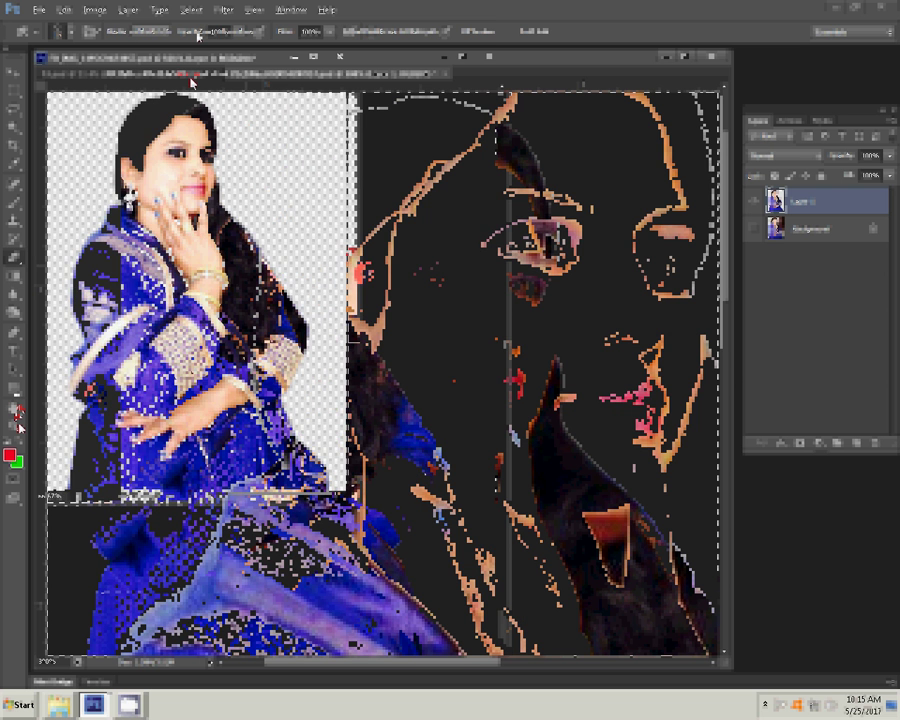
left_click_drag(191, 76, 530, 206)
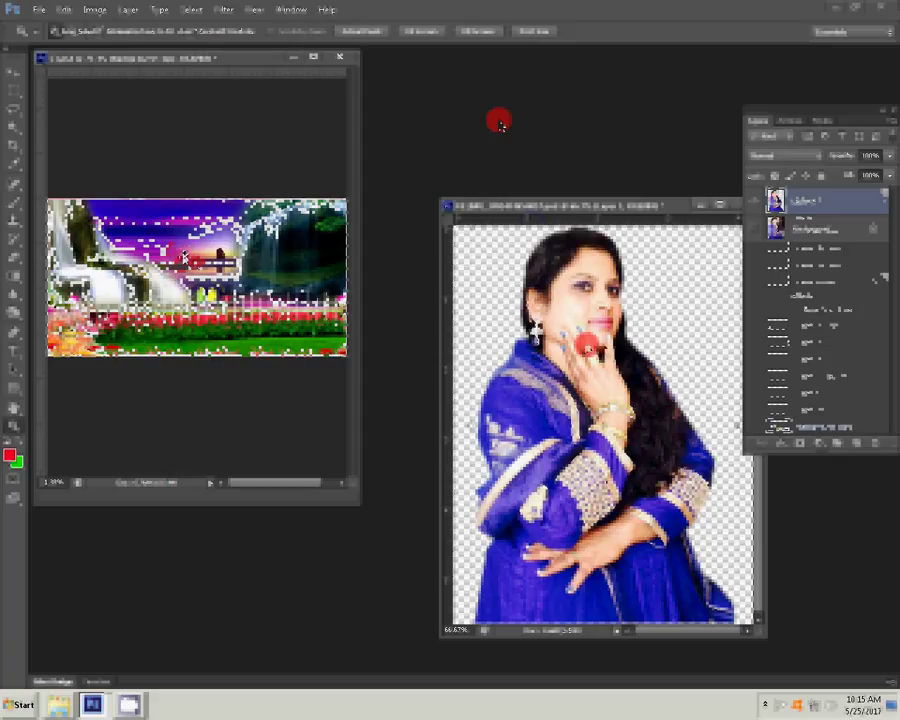
- Darken the cut-out woman with Levels by setting the RGB midtone input to 0.52
key("ctrl+l")
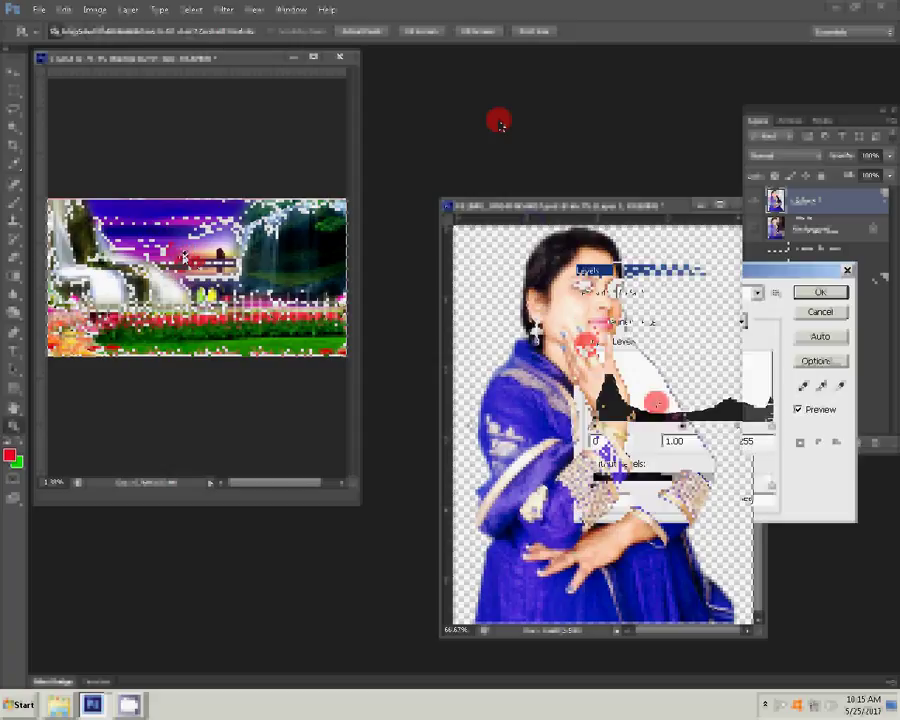
left_click_drag(683, 426, 718, 428)
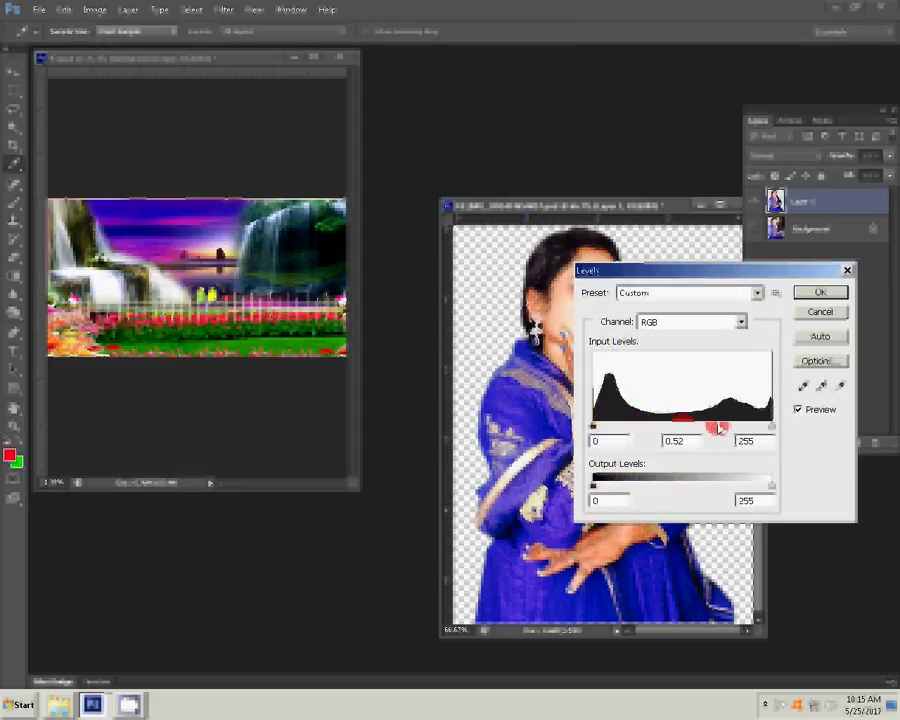
left_click(830, 294)
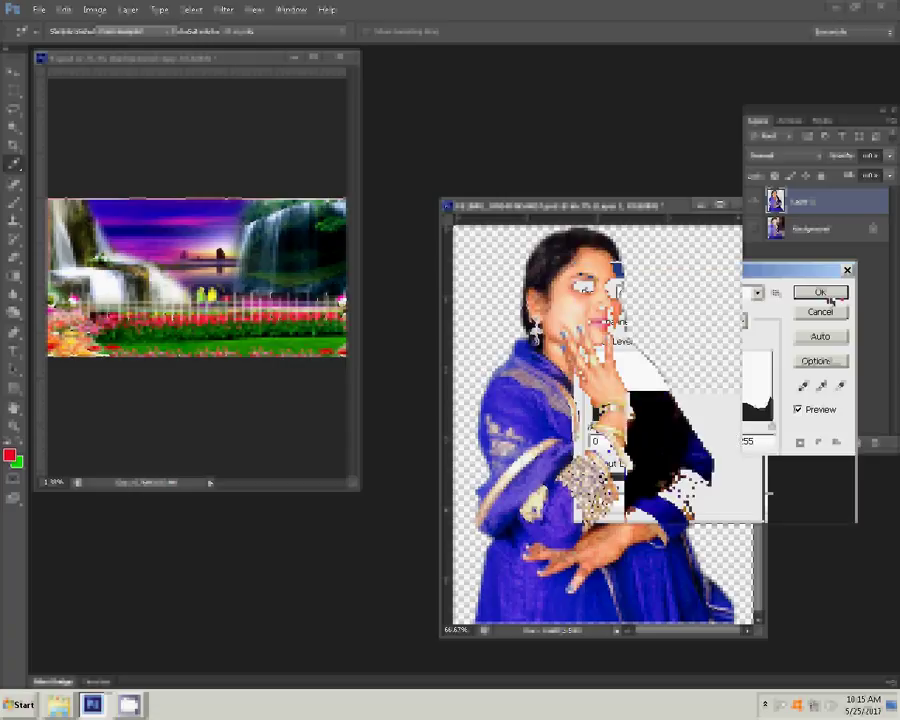
- Warm the cut-out woman with Color Balance by setting the midtones' Yellow-Blue level to -17
key("ctrl+b")
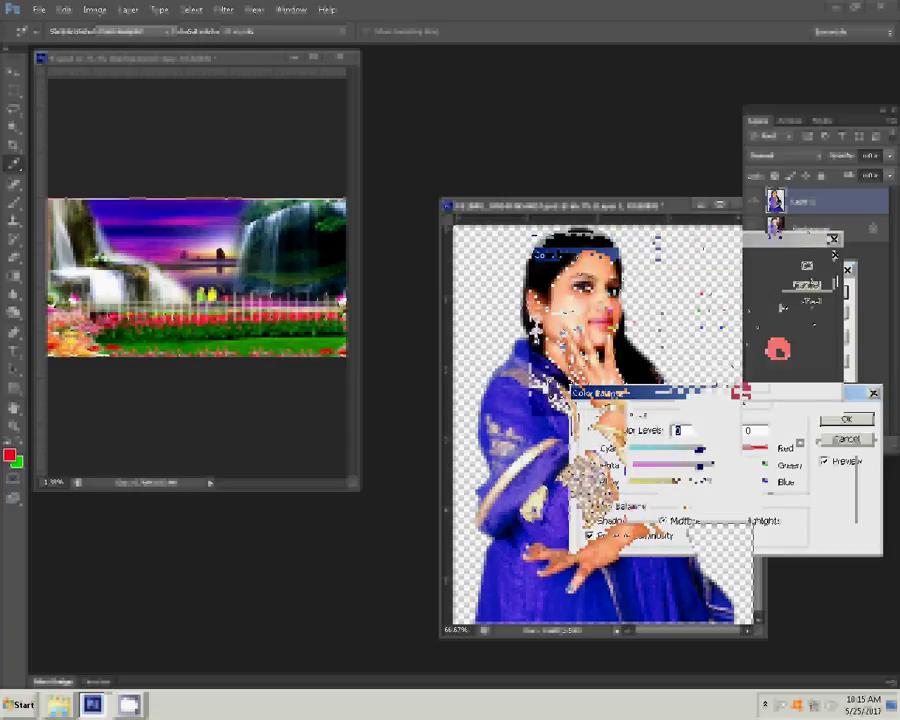
left_click_drag(699, 484, 687, 484)
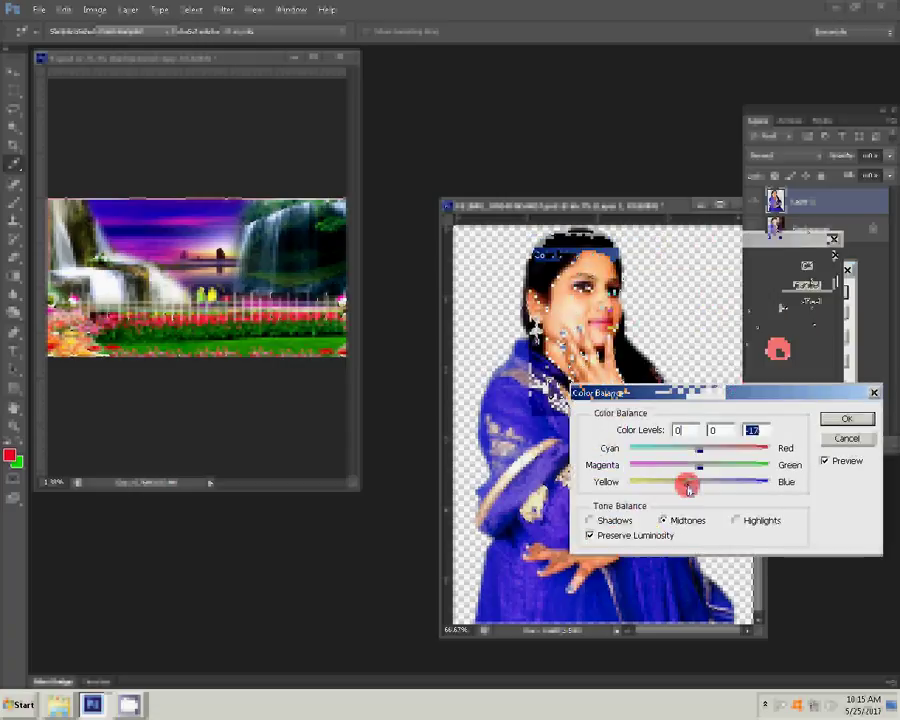
key("Return")
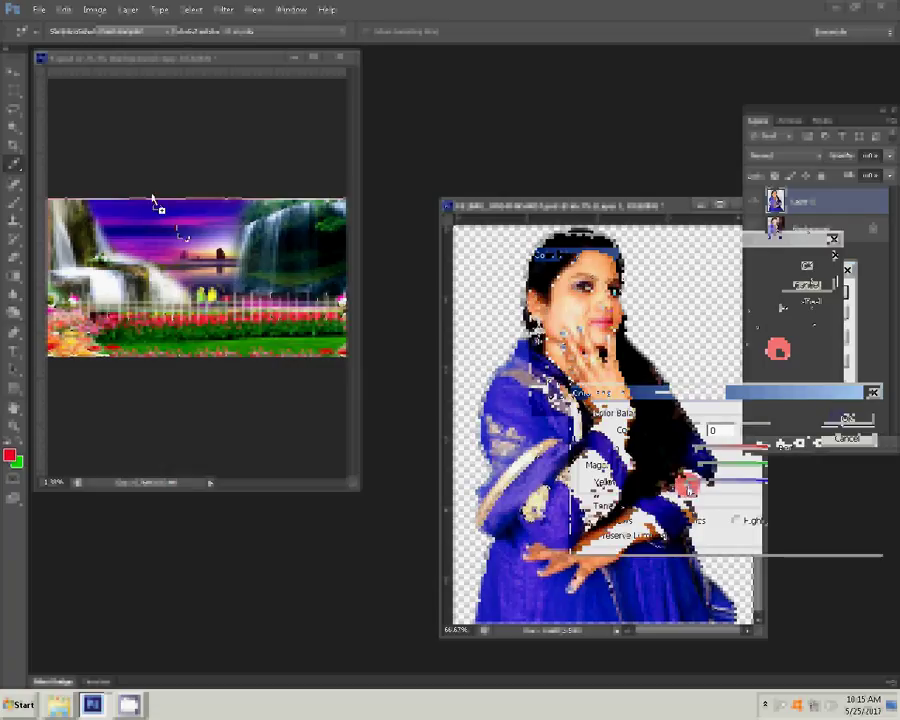
- Copy the cut-out woman into the scenery composite, place her at its left edge and close the portrait document
left_click(160, 236)
left_click_drag(254, 65, 462, 82)
left_click_drag(370, 250, 292, 274)
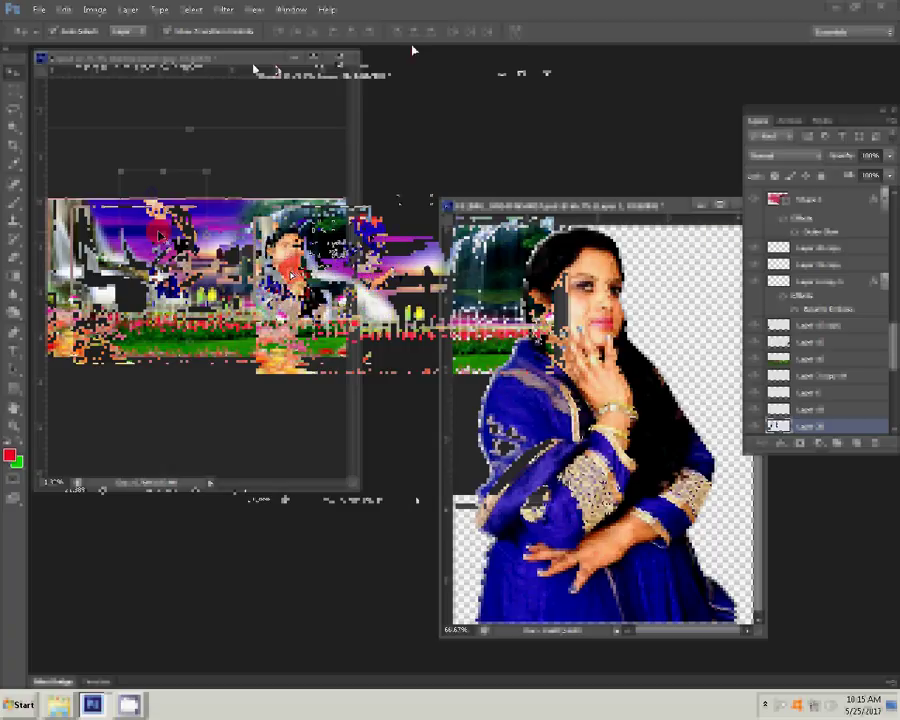
left_click(719, 237)
left_click(707, 207)
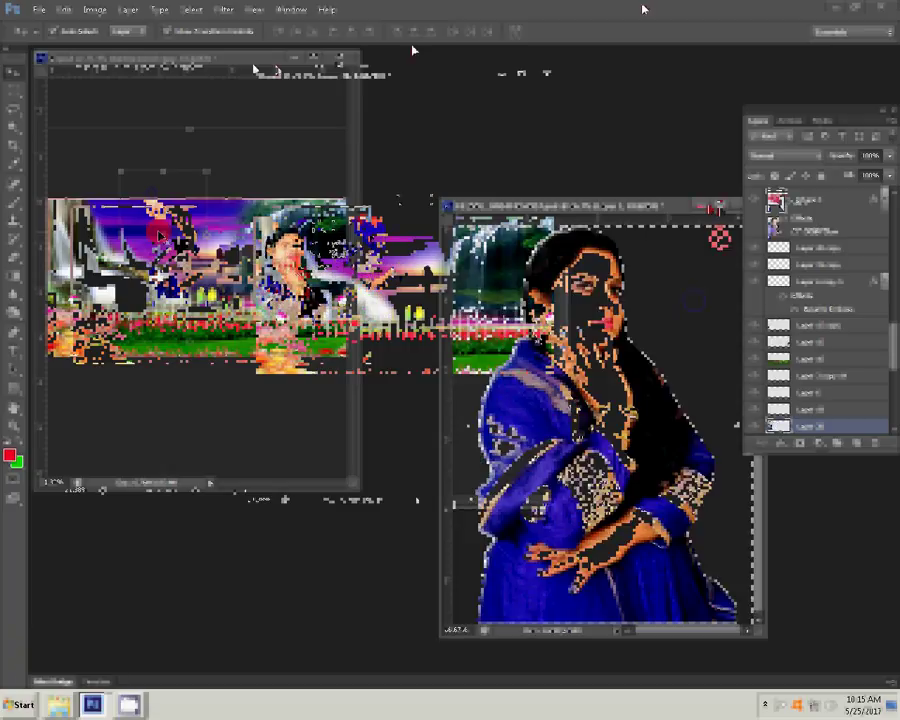
left_click(50, 697)
left_click(42, 656)
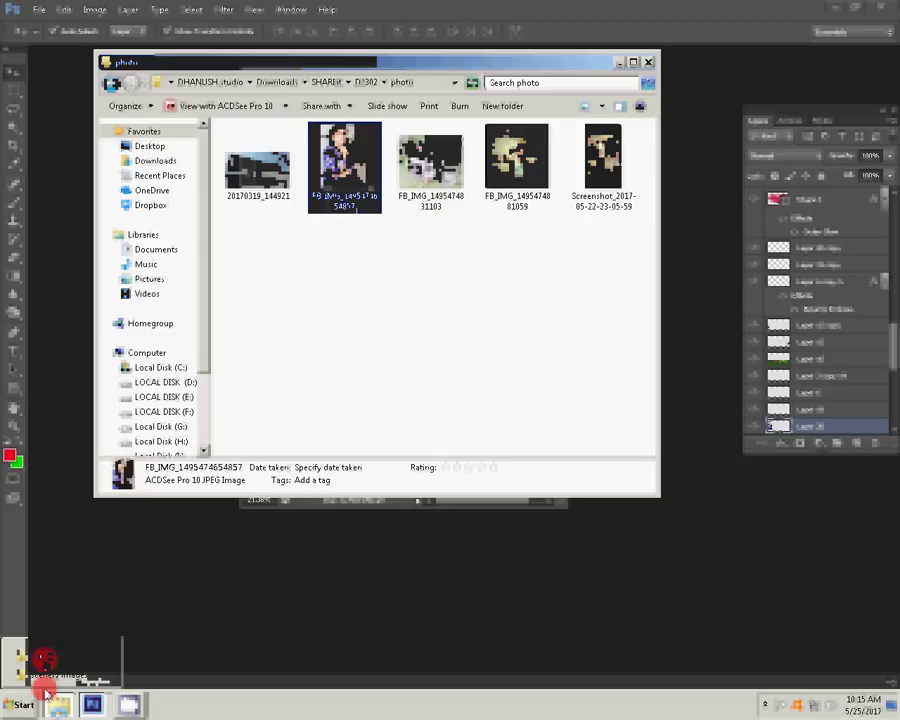
key("Right")
left_click_drag(418, 171, 684, 531)
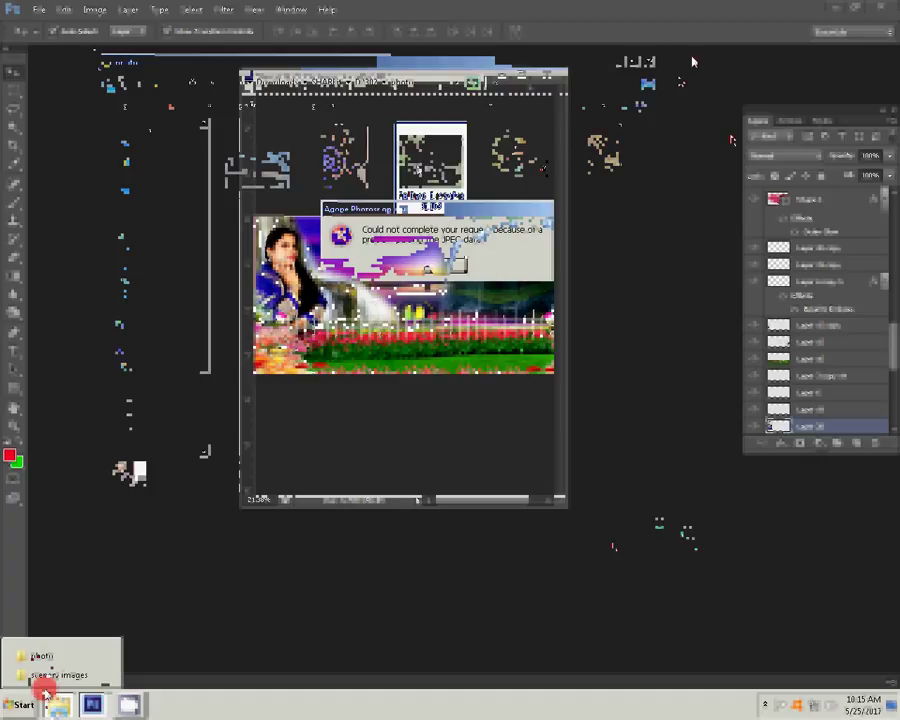
left_click(43, 657)
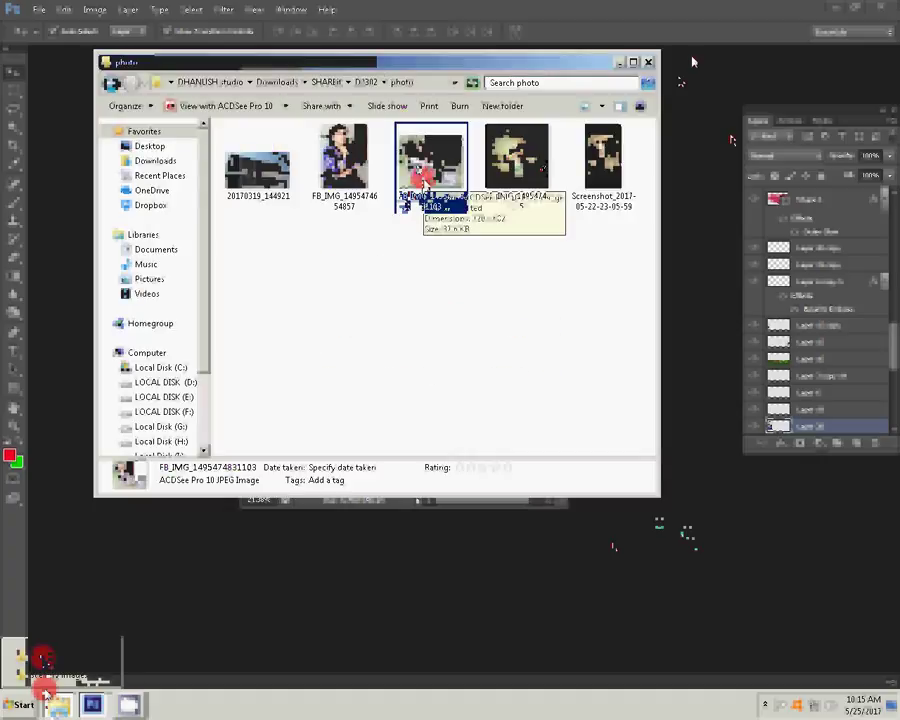
double_click(426, 185)
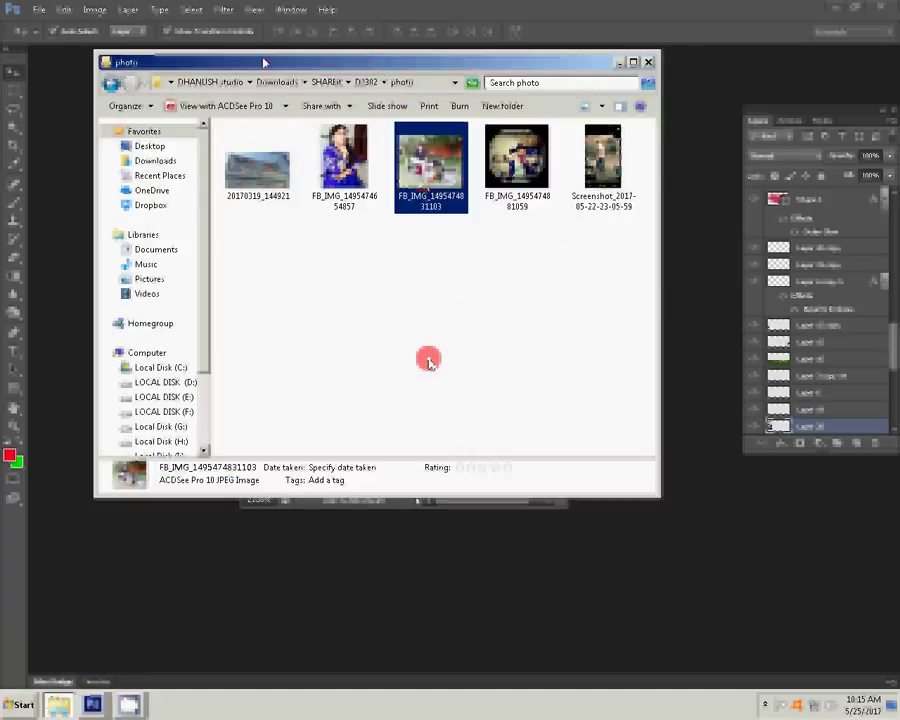
left_click(20, 32)
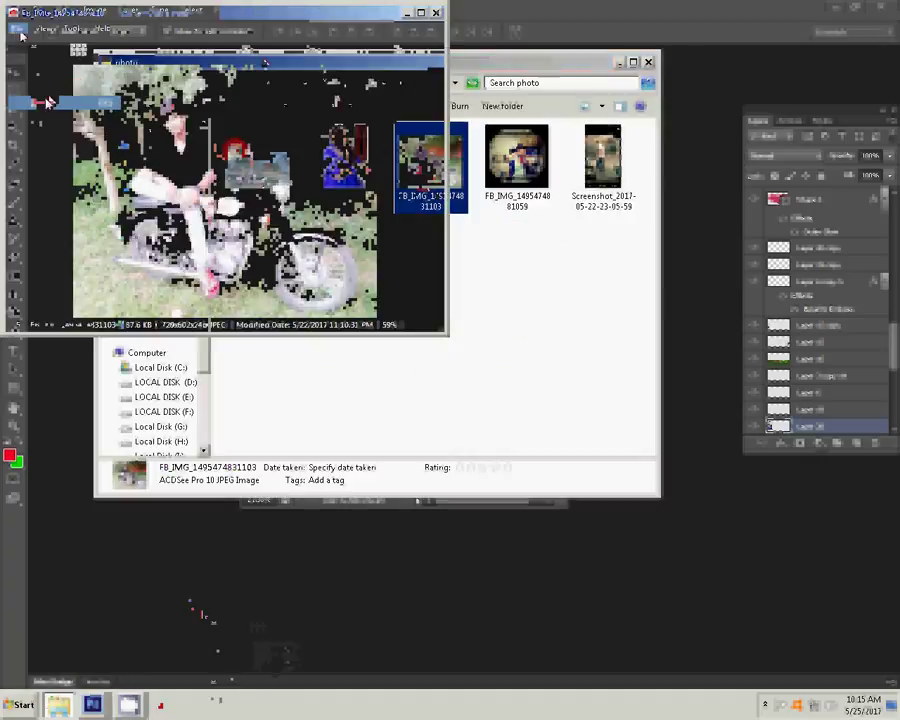
left_click(47, 102)
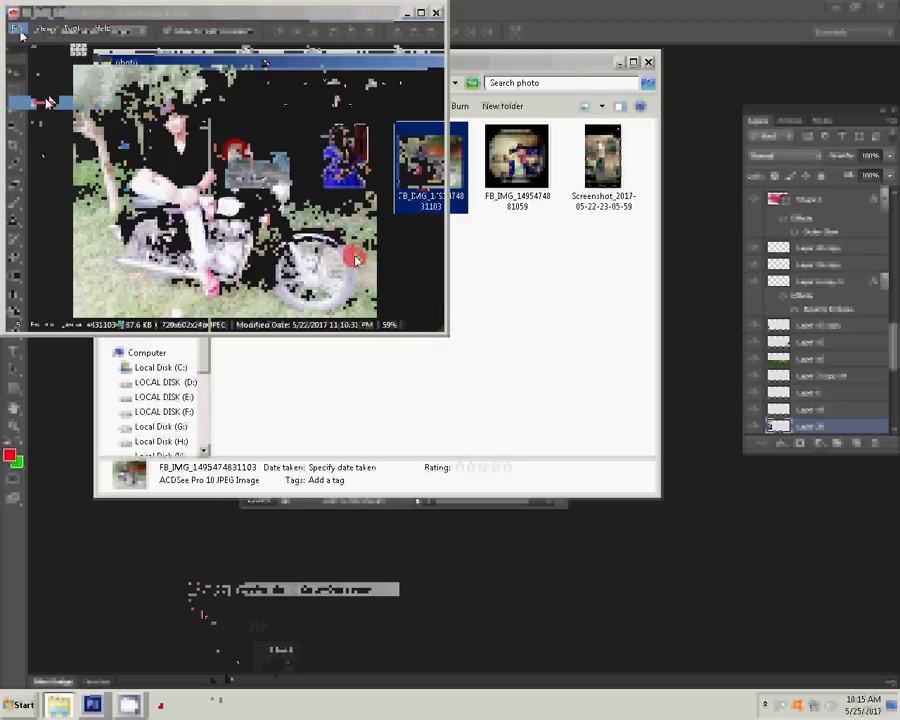
left_click(47, 102)
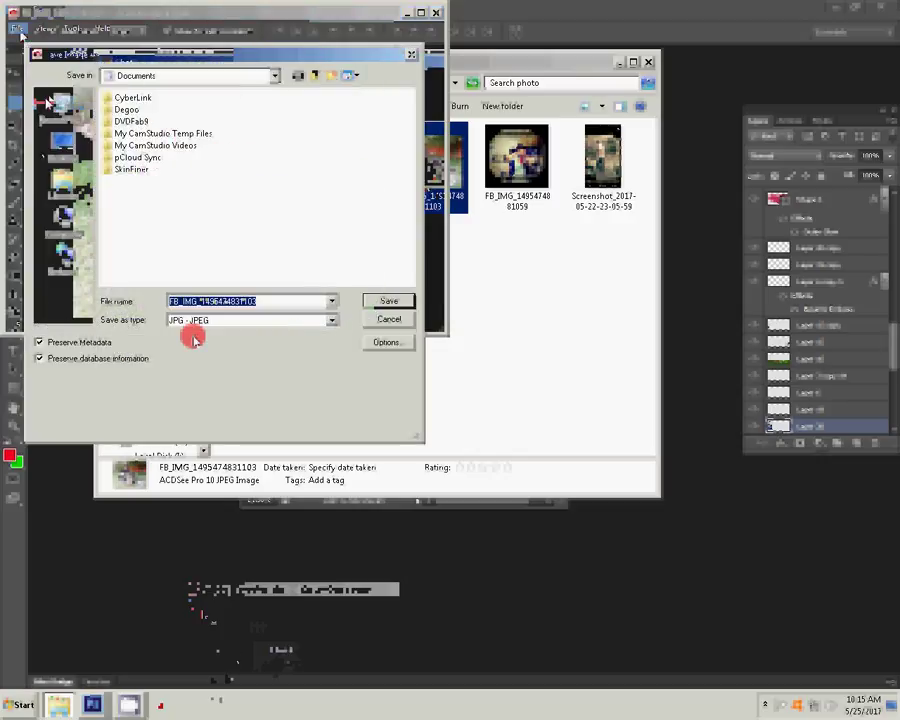
left_click(399, 314)
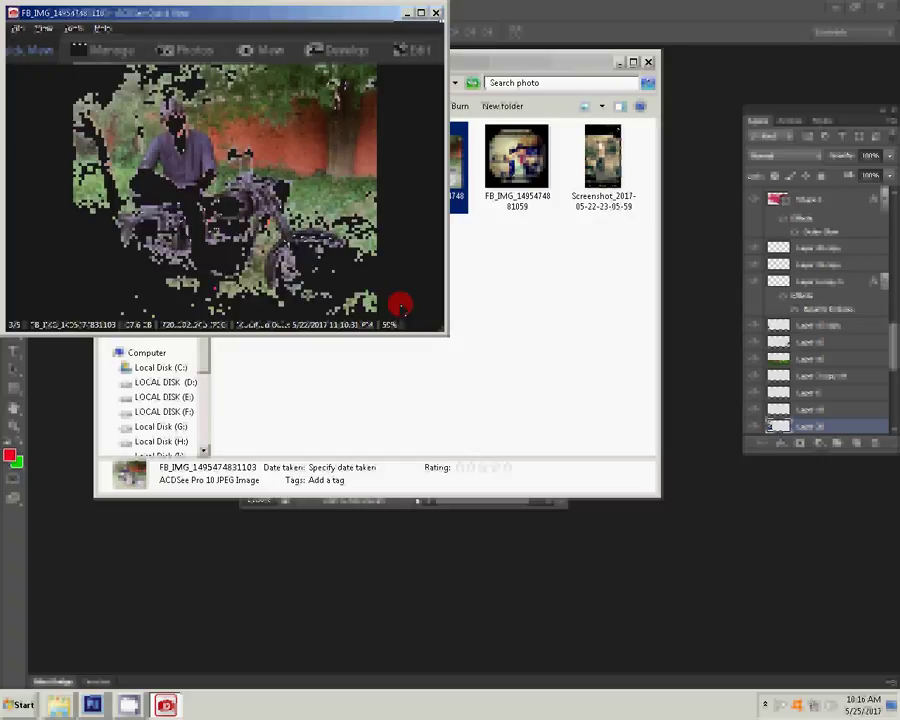
double_click(401, 308)
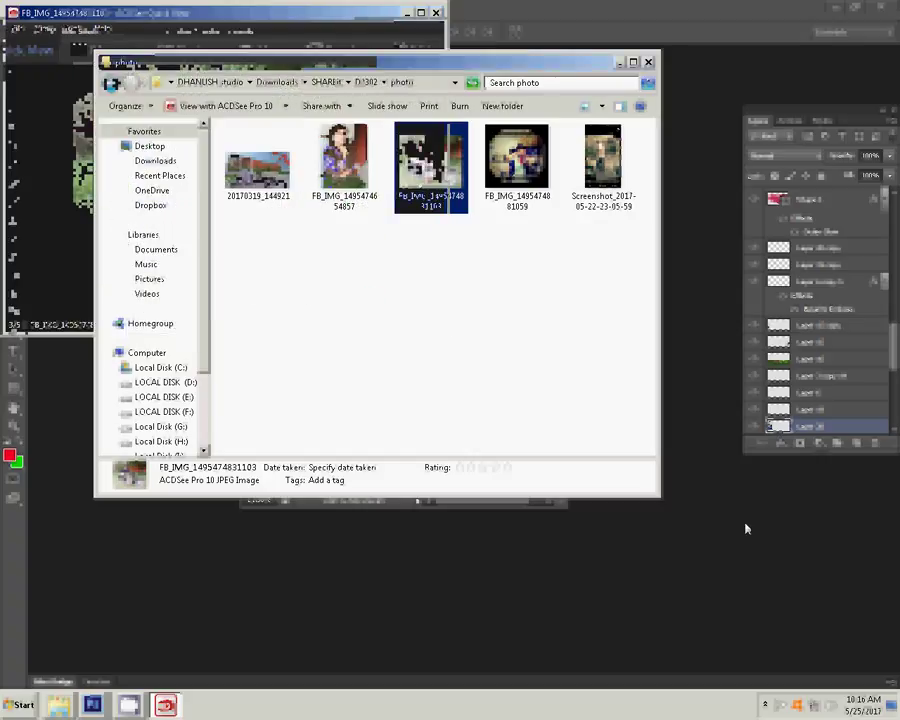
double_click(746, 529)
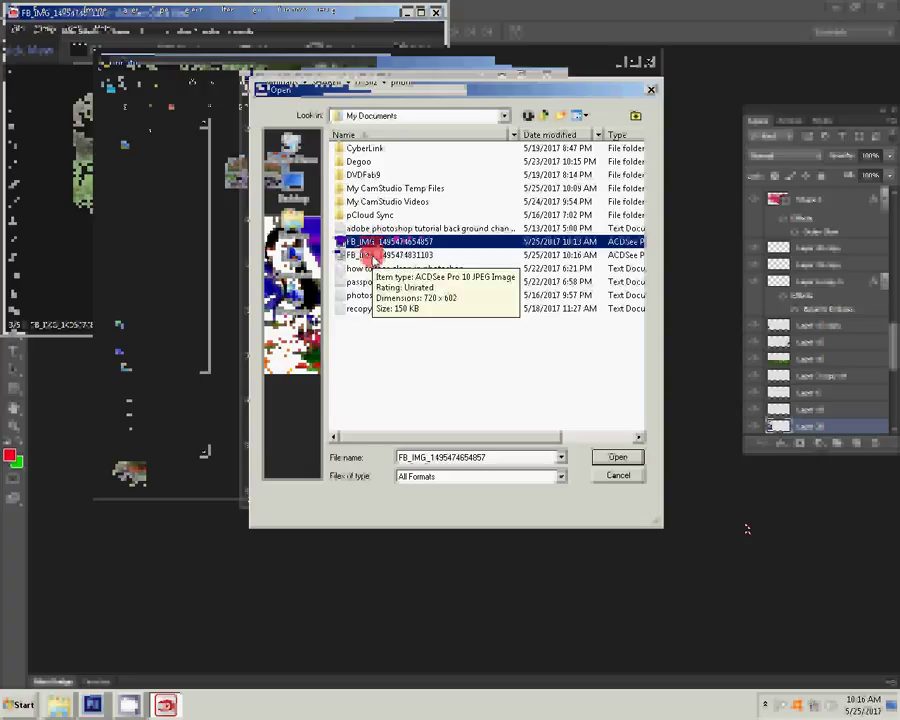
double_click(373, 258)
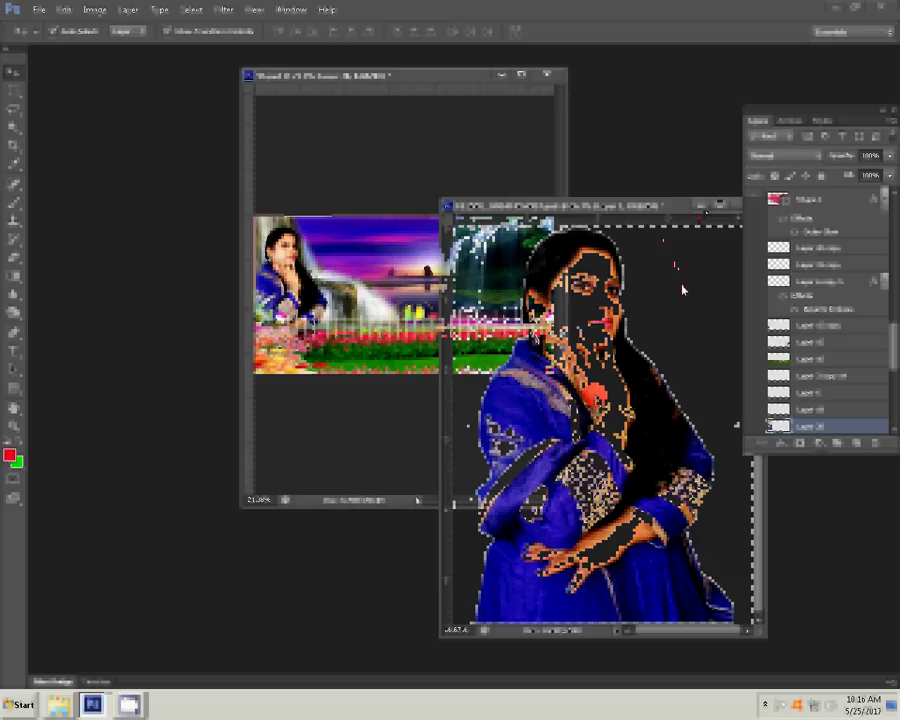
key("ctrl+o")
left_click(395, 255)
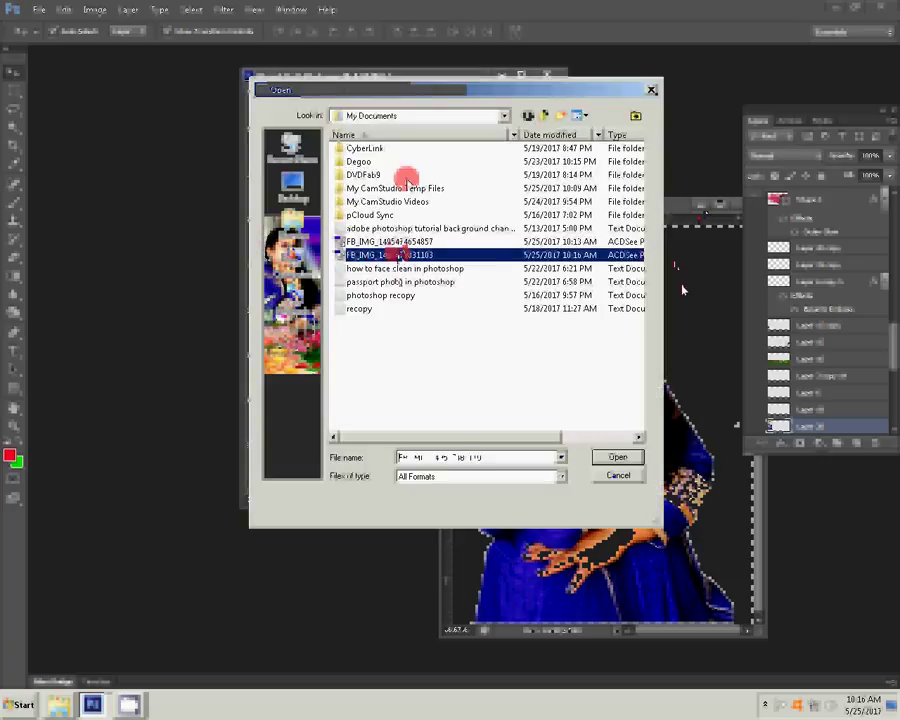
left_click(618, 457)
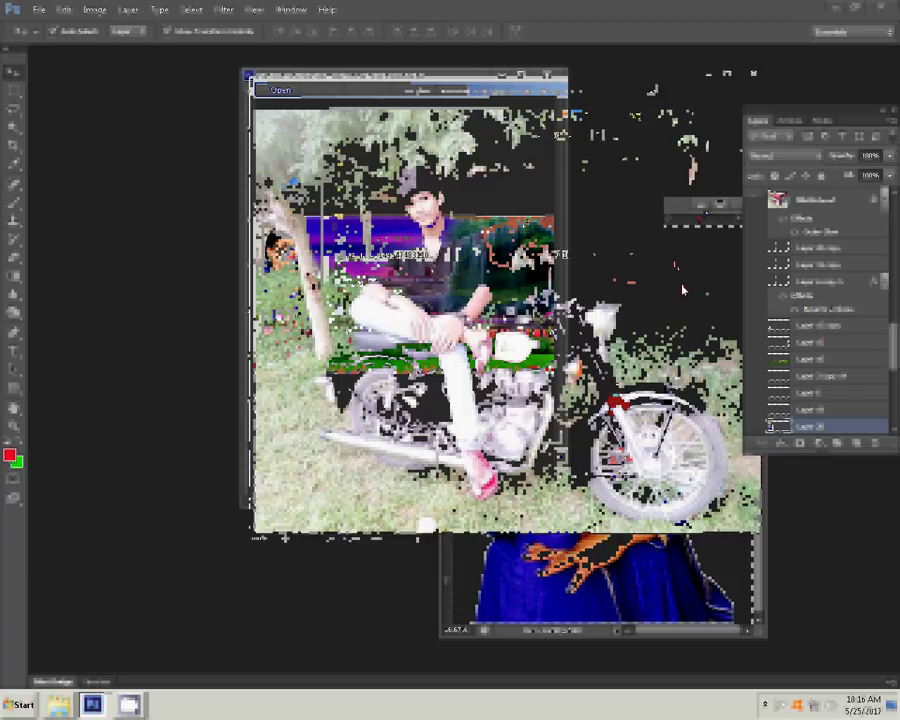
- Add a black Solid Color fill layer over the motorcycle photo and set its blend mode to Soft Light
left_click(815, 444)
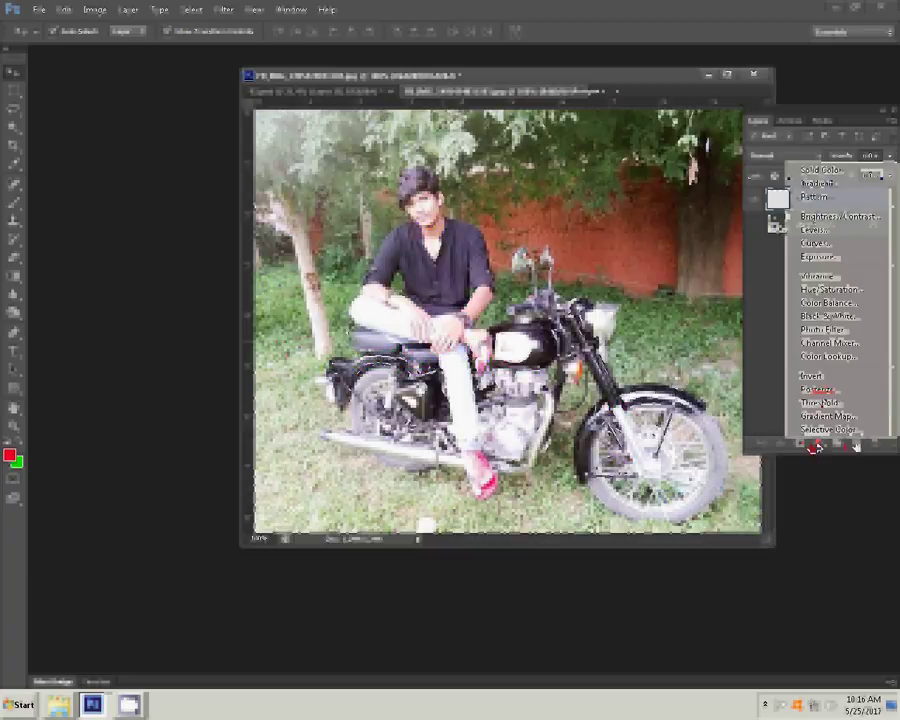
left_click(830, 170)
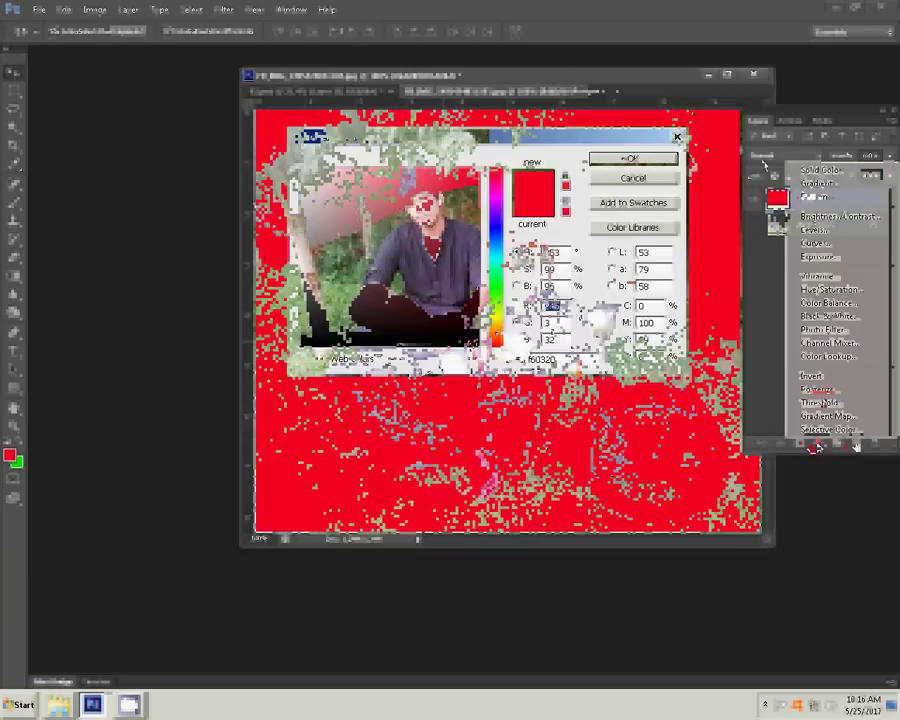
left_click(473, 344)
left_click(645, 150)
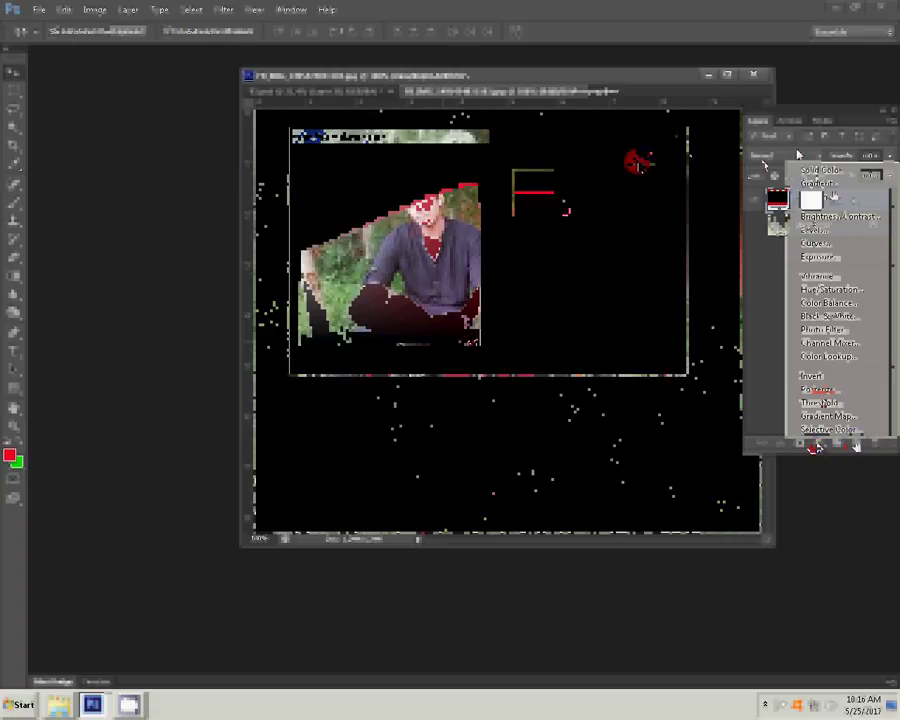
left_click(790, 155)
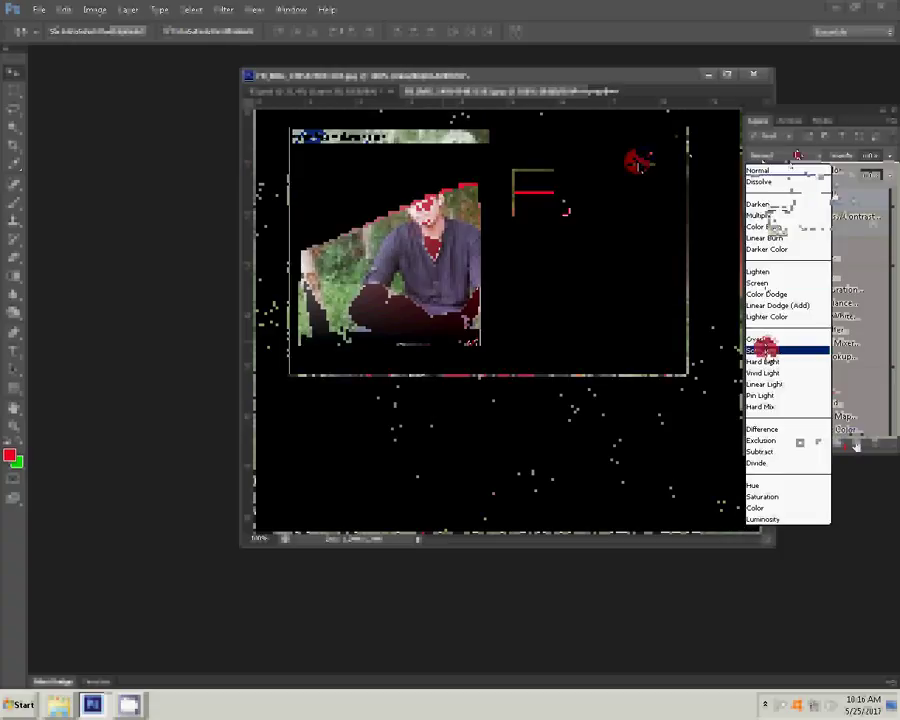
left_click(765, 349)
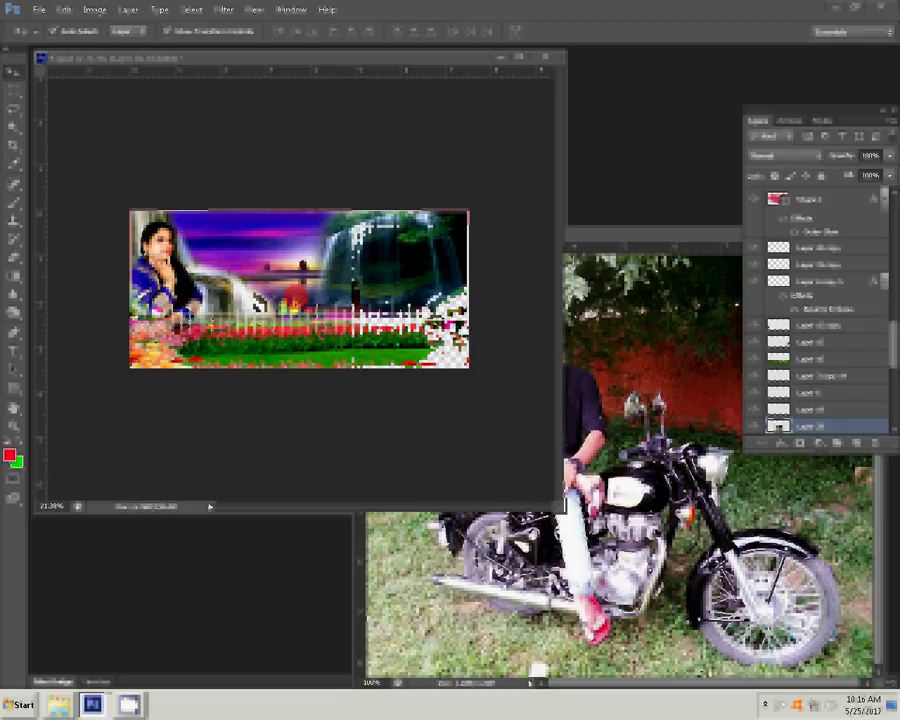
- Position the motorcycle photo in the middle of the scenery composite and raise its layer above the fence
left_click_drag(258, 303, 328, 259)
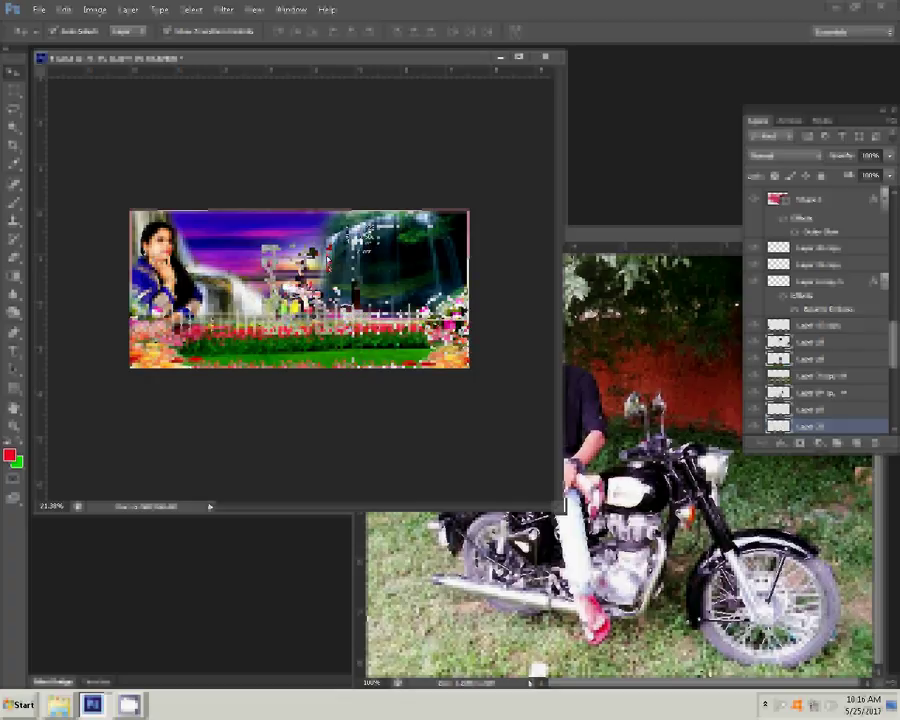
key("ctrl+]")
key("ctrl+]")
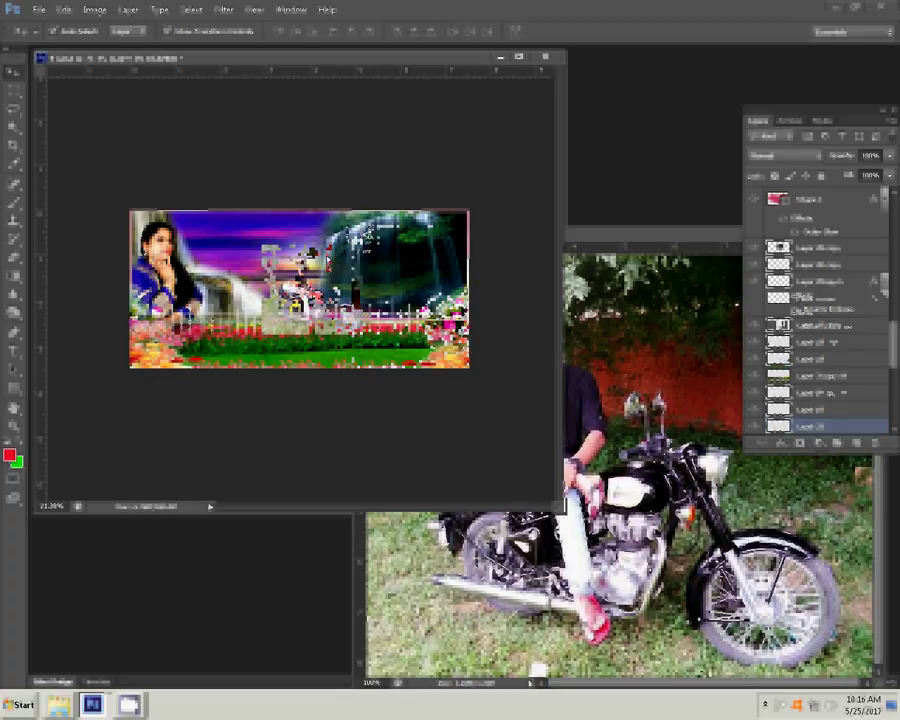
- Roughly remove the trees, wall and outer grass around the man and motorcycle with the Quick Selection and Eraser tools
key("ctrl+t")
left_click_drag(240, 229, 393, 347)
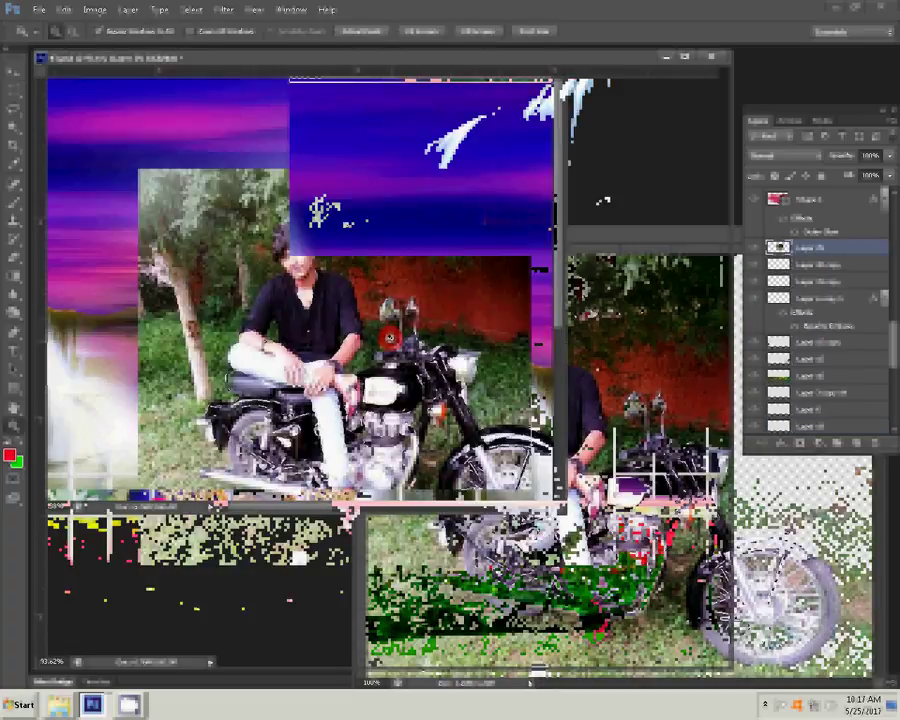
left_click(353, 345)
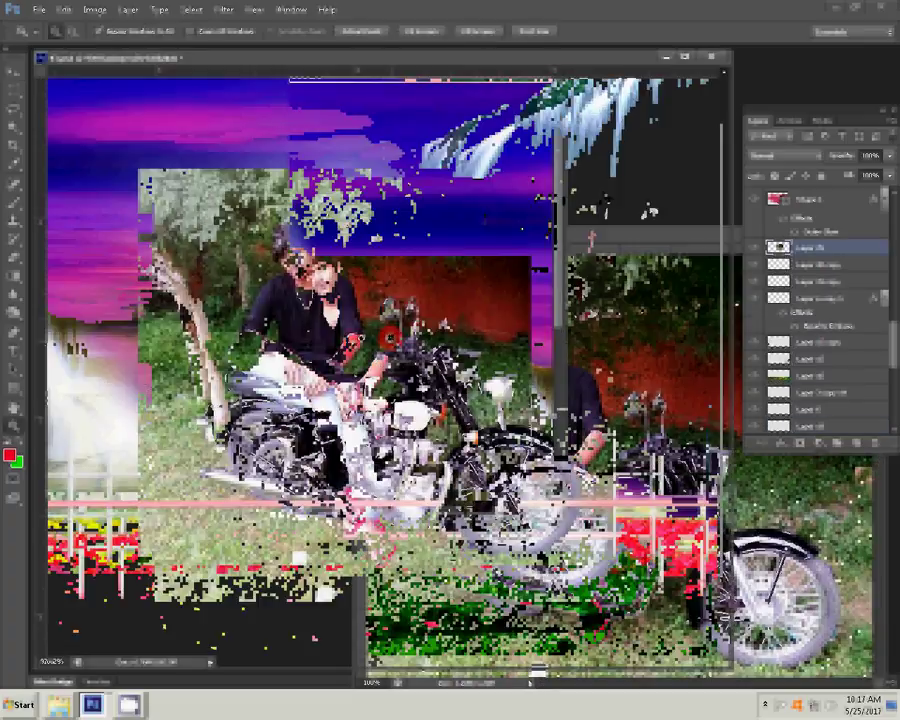
key("w")
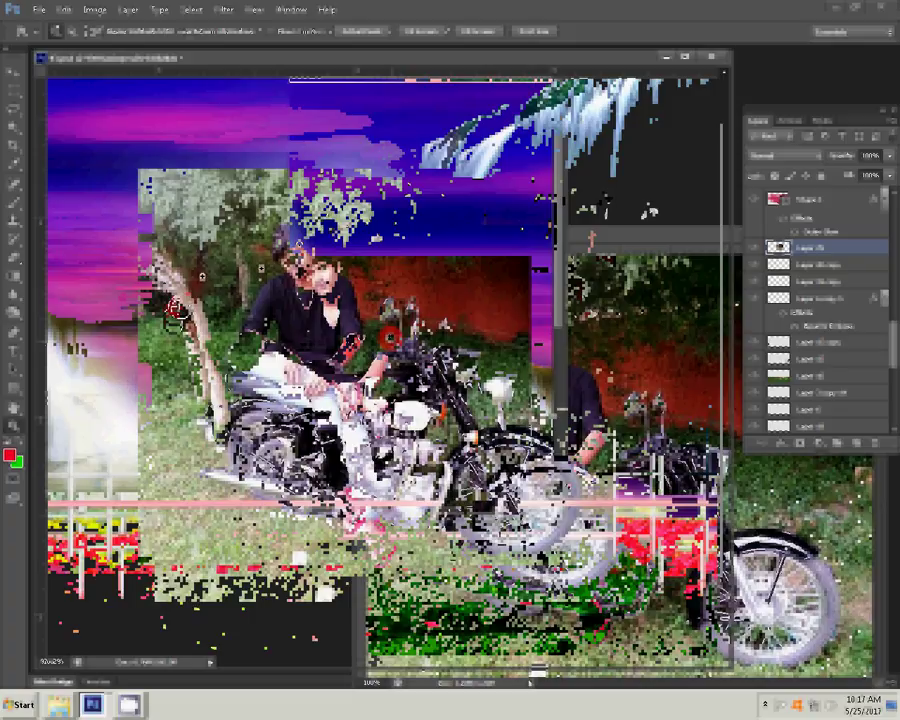
mouse_move(168, 388)
left_mouse_down()
mouse_move(241, 365)
mouse_move(256, 272)
mouse_move(207, 256)
mouse_move(153, 340)
mouse_move(235, 230)
mouse_move(267, 230)
mouse_move(355, 194)
mouse_move(438, 243)
mouse_move(463, 184)
mouse_move(446, 238)
left_mouse_up()
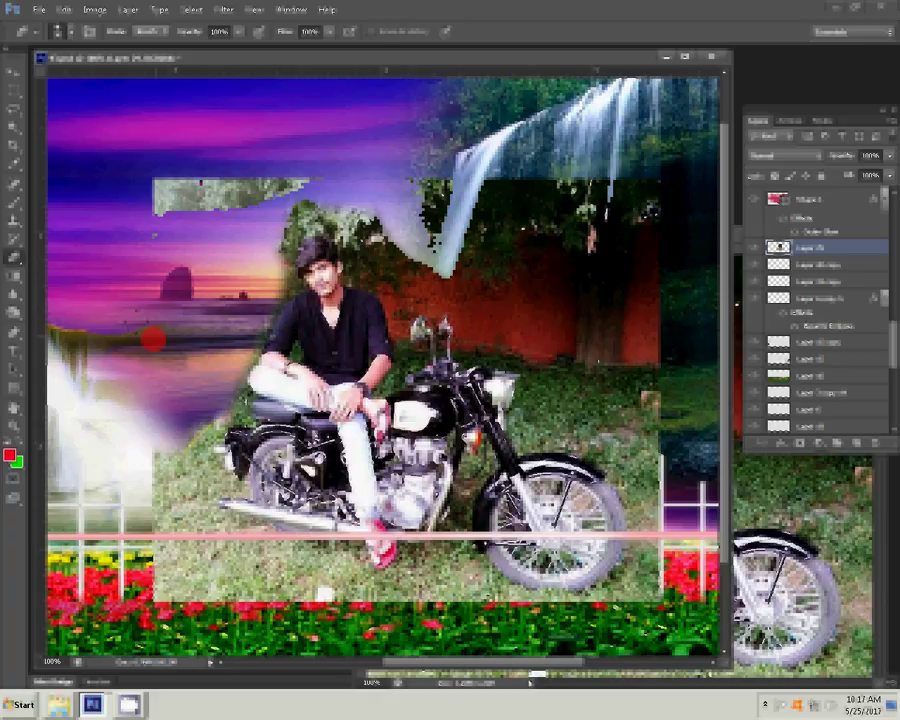
left_click_drag(153, 340, 518, 352)
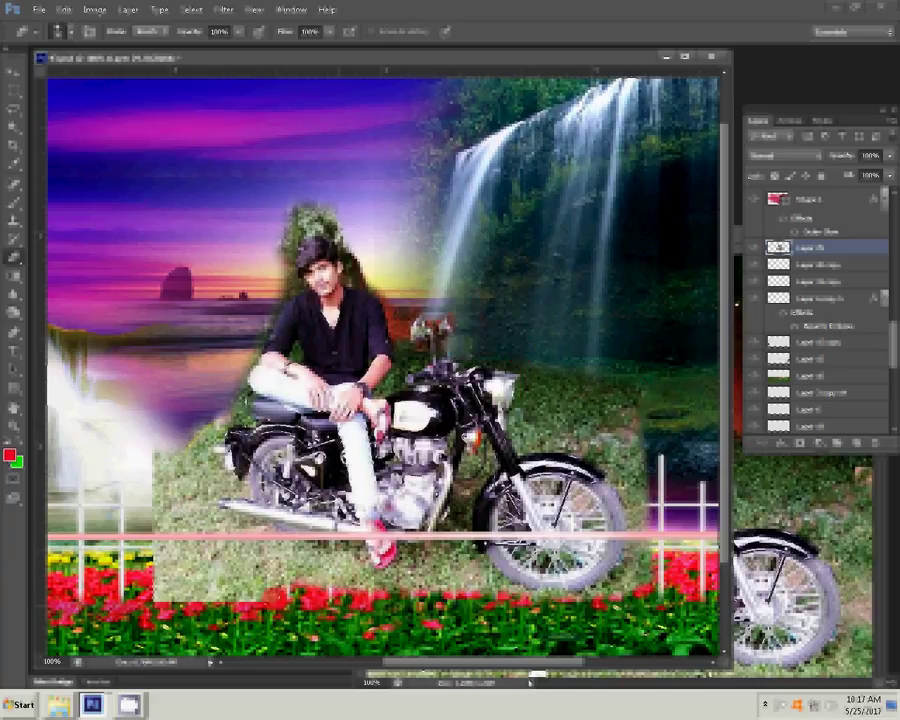
left_click_drag(151, 574, 150, 457)
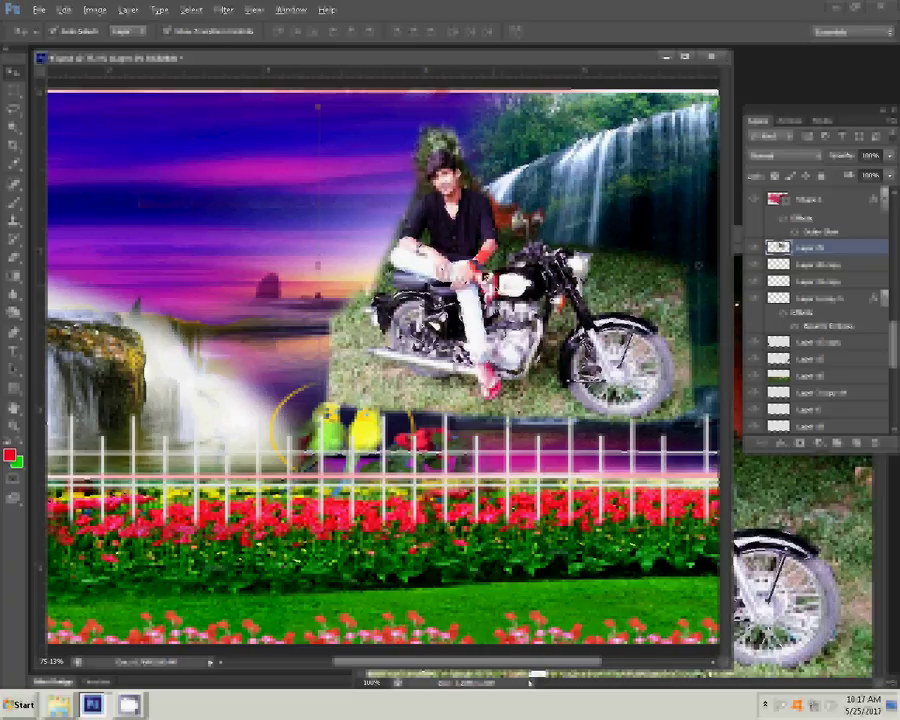
- Move the motorcycle layer down onto the lawn and trace a Pen tool path around the man and motorcycle
left_click_drag(479, 272, 417, 419)
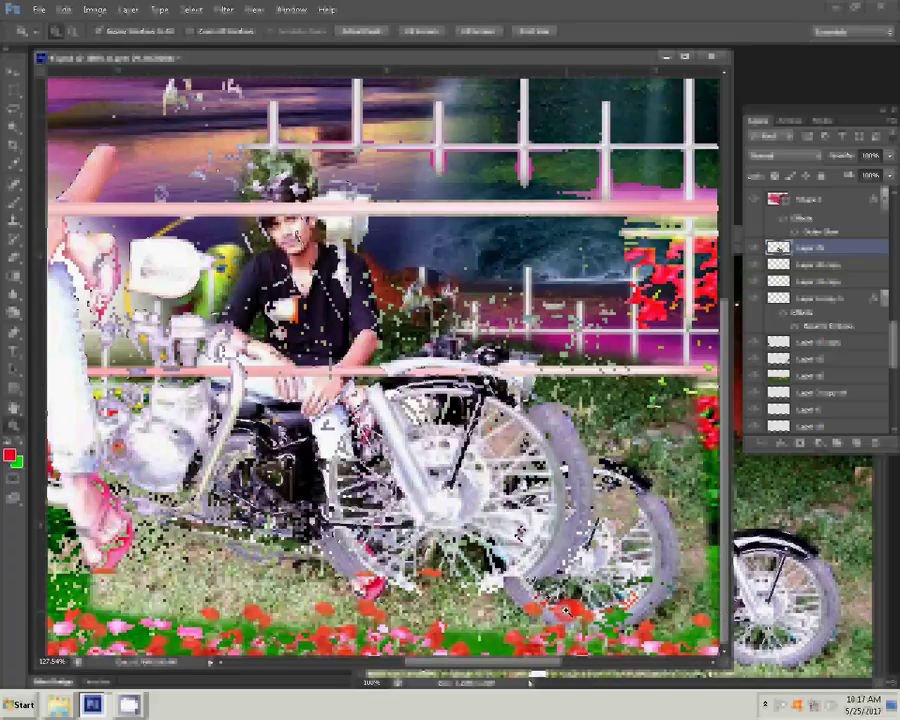
key("p")
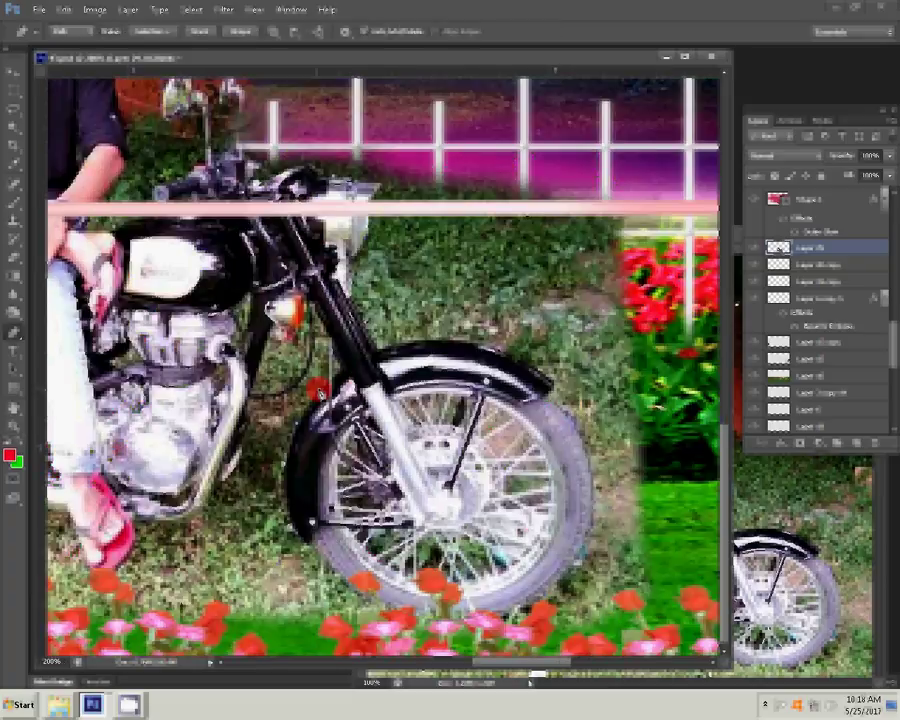
left_click(346, 349)
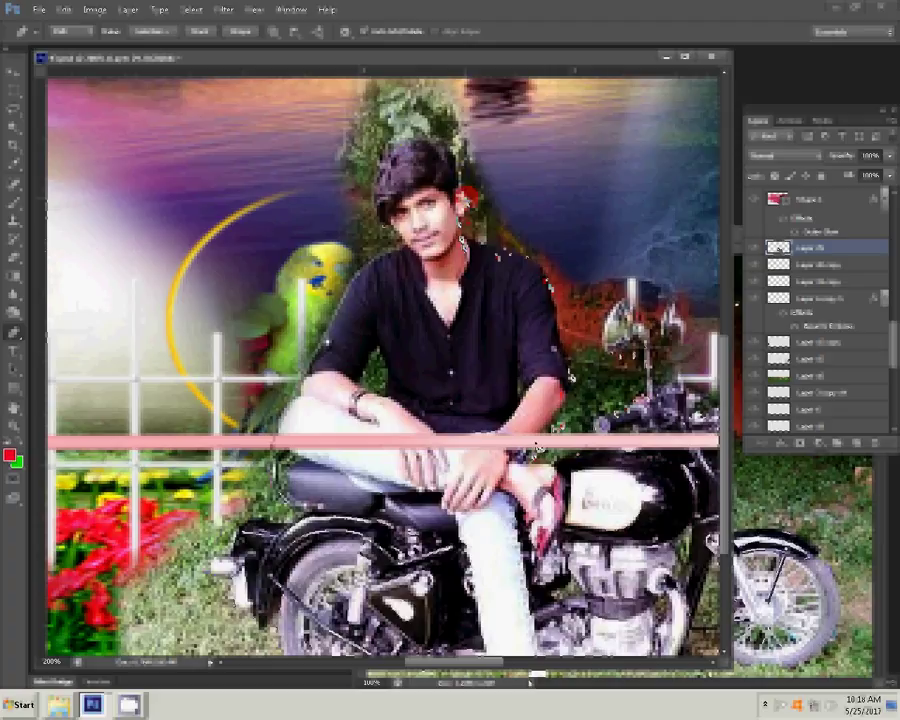
right_click(609, 357)
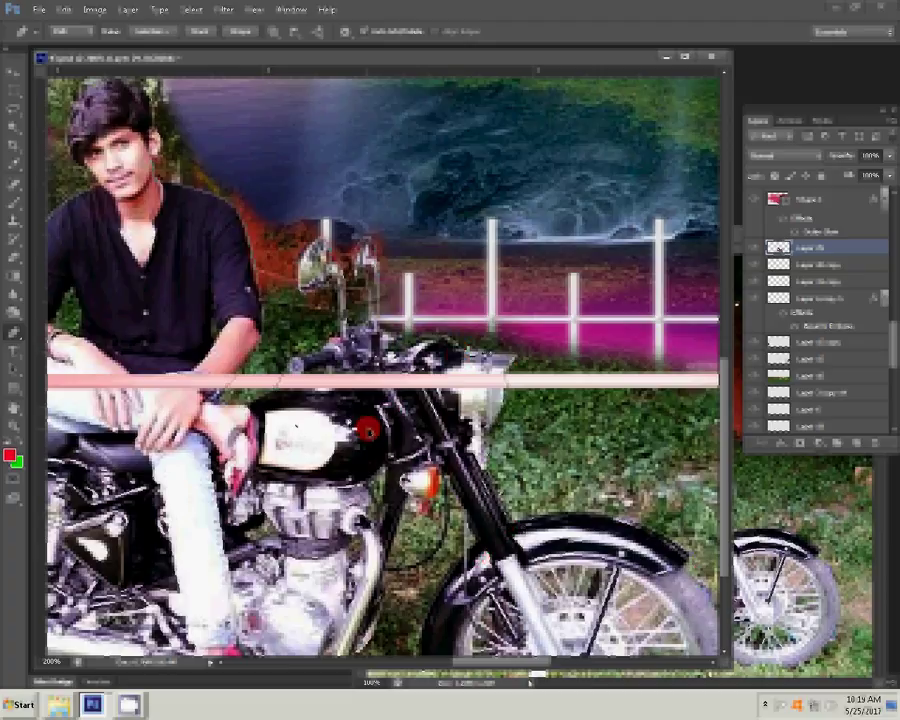
- Convert the path to a feathered selection and delete the remaining background around the man and motorcycle
key("ctrl+Return")
key("m")
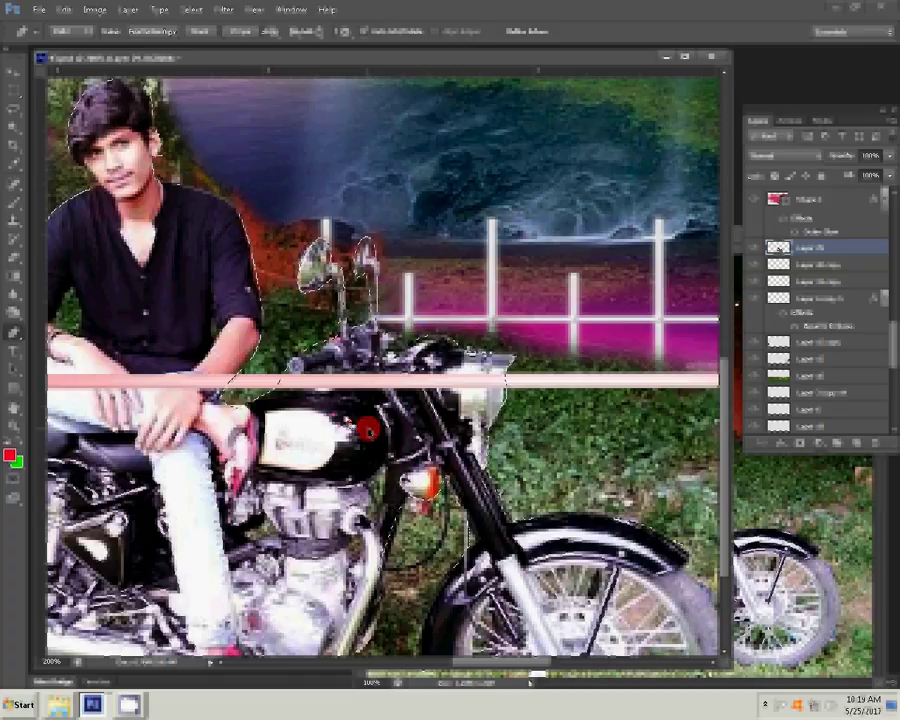
right_click(346, 420)
left_click(378, 450)
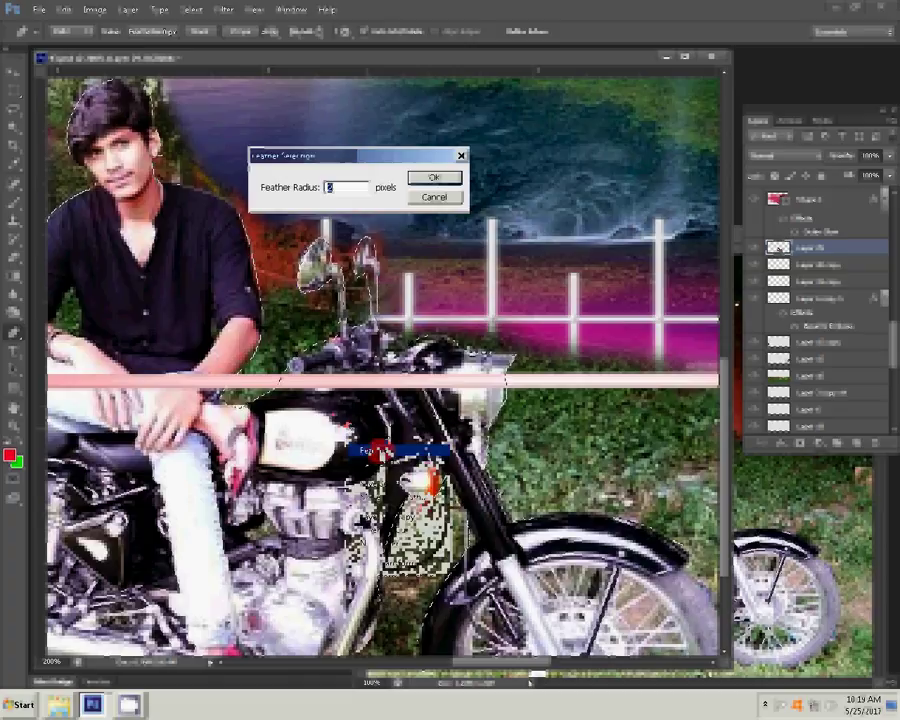
left_click(433, 177)
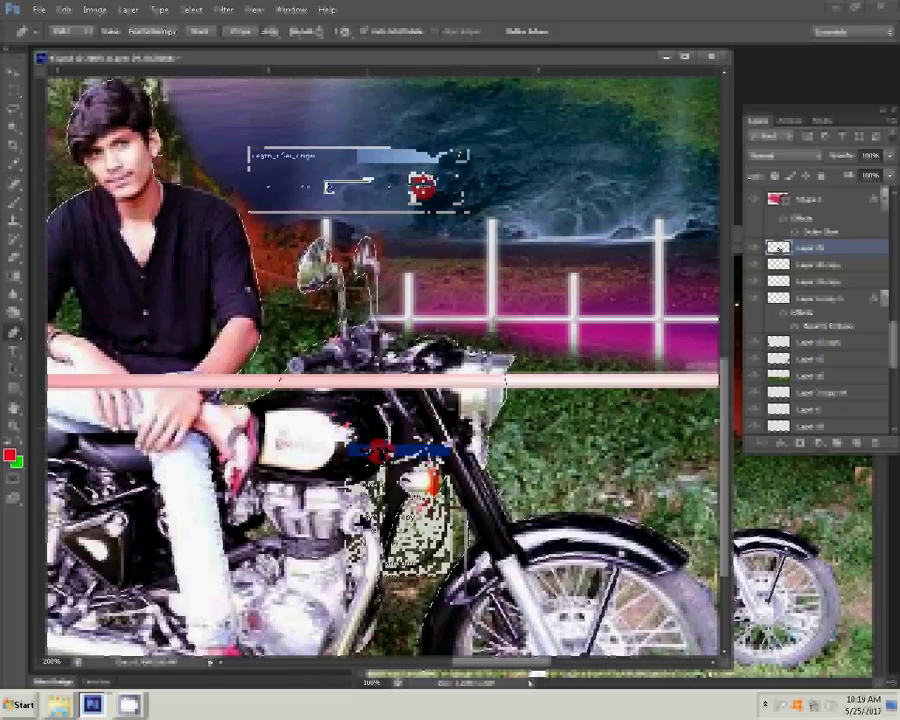
key("Delete")
key("m")
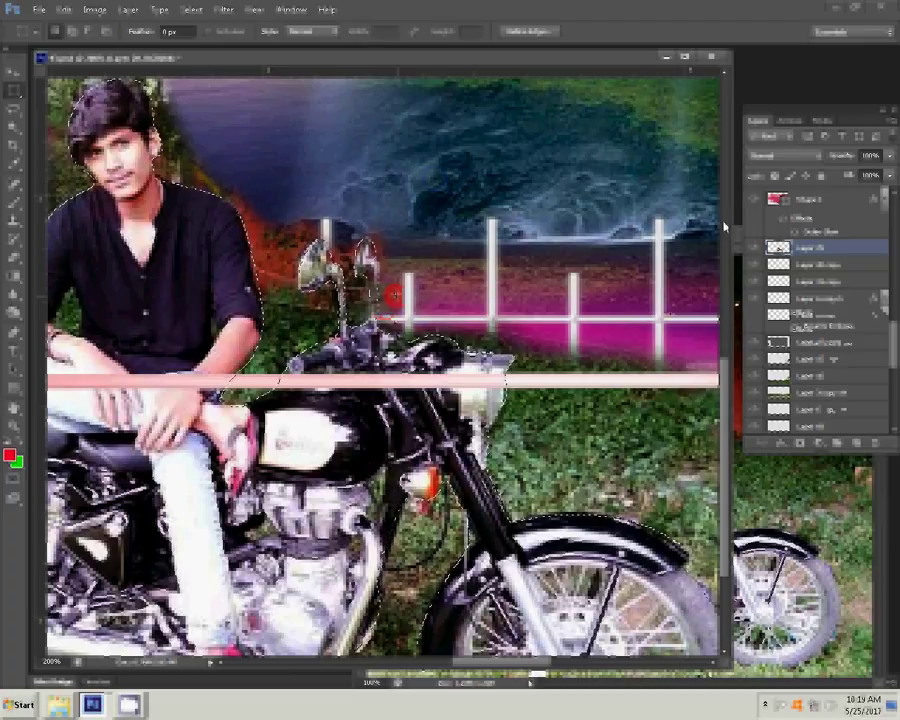
left_click(752, 266)
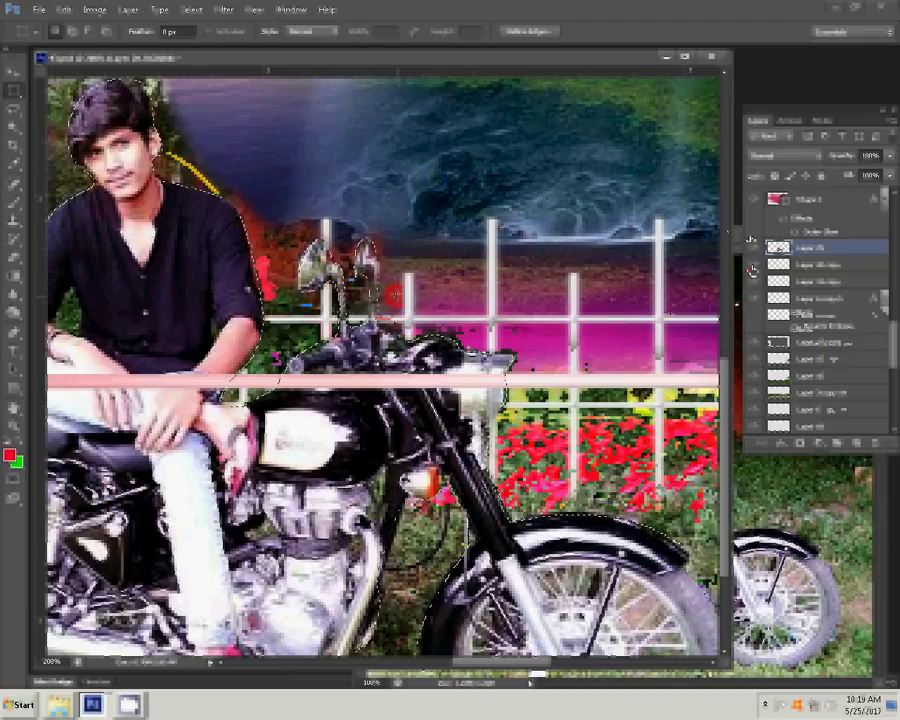
key("l")
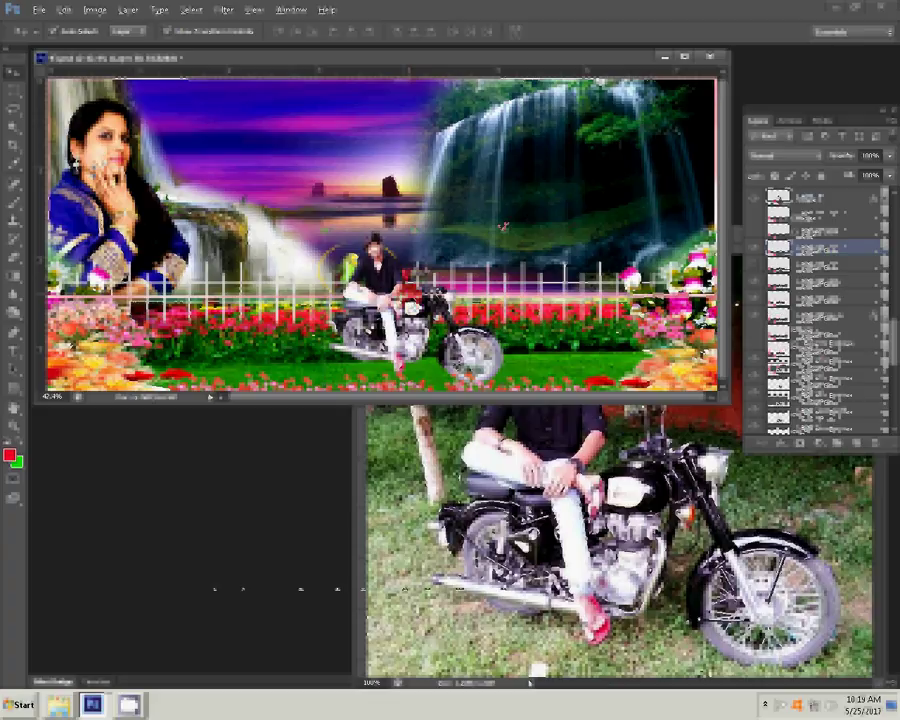
- Enlarge the man-on-motorcycle cut-out, place it just beside the woman on the lawn, and close the original motorcycle photo without saving
key("ctrl+t")
left_click_drag(503, 227, 470, 247)
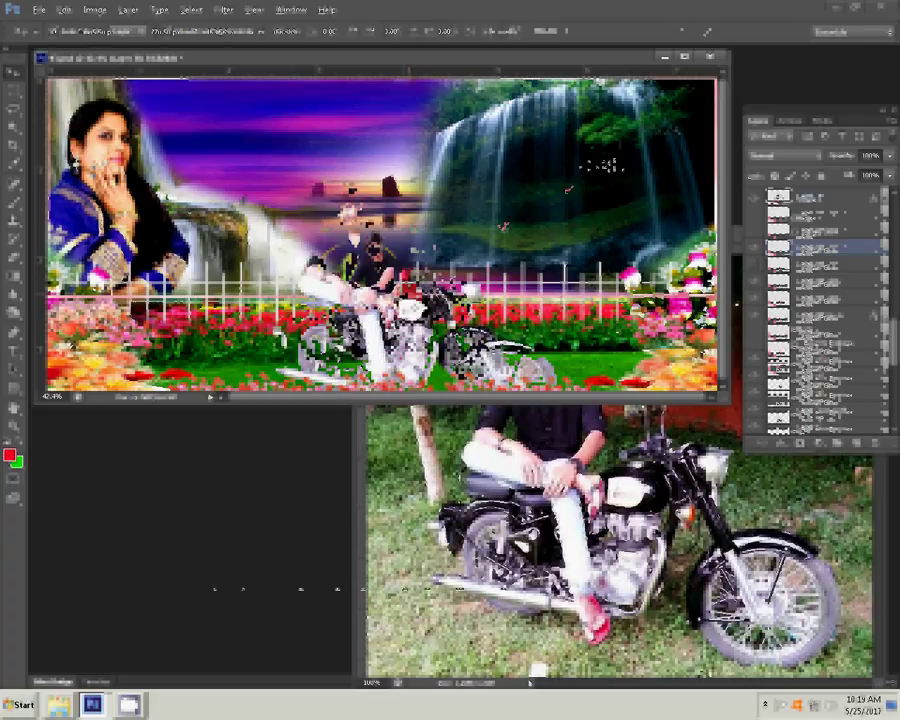
left_click_drag(568, 189, 577, 206)
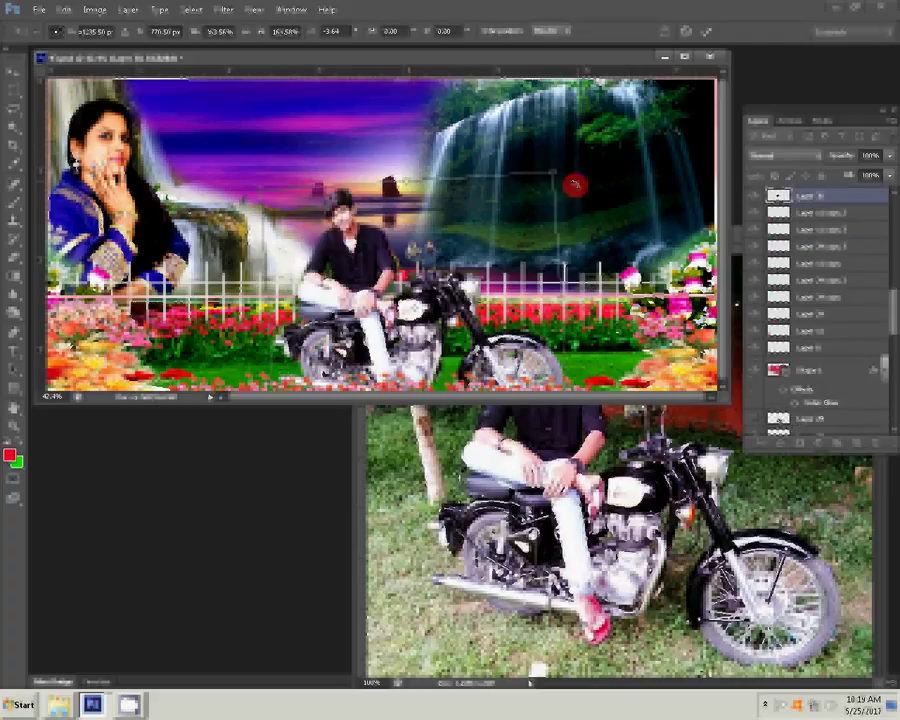
left_click_drag(368, 278, 334, 249)
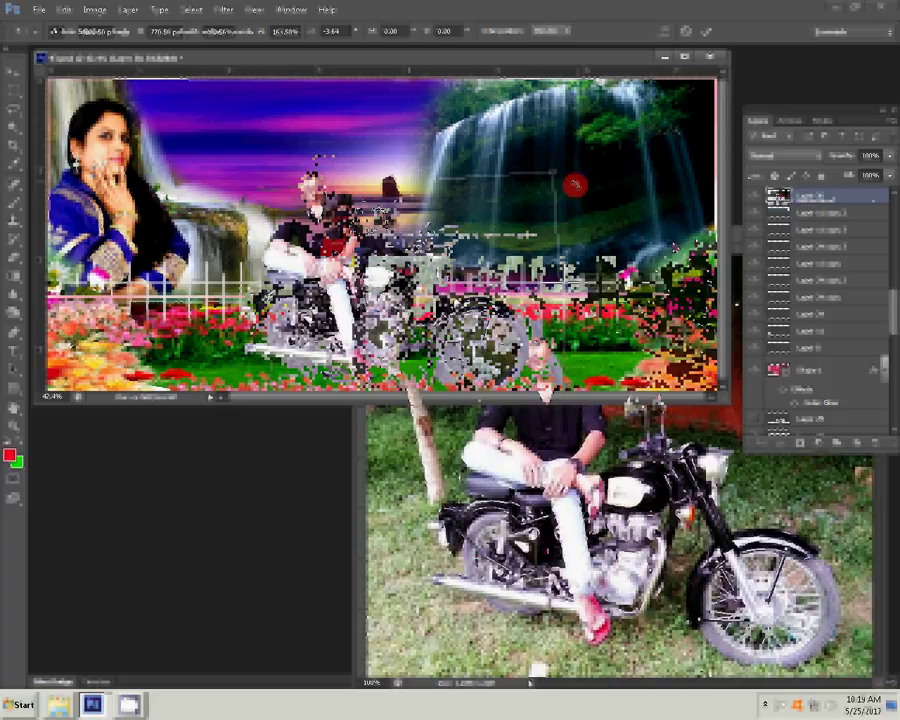
left_click(608, 293)
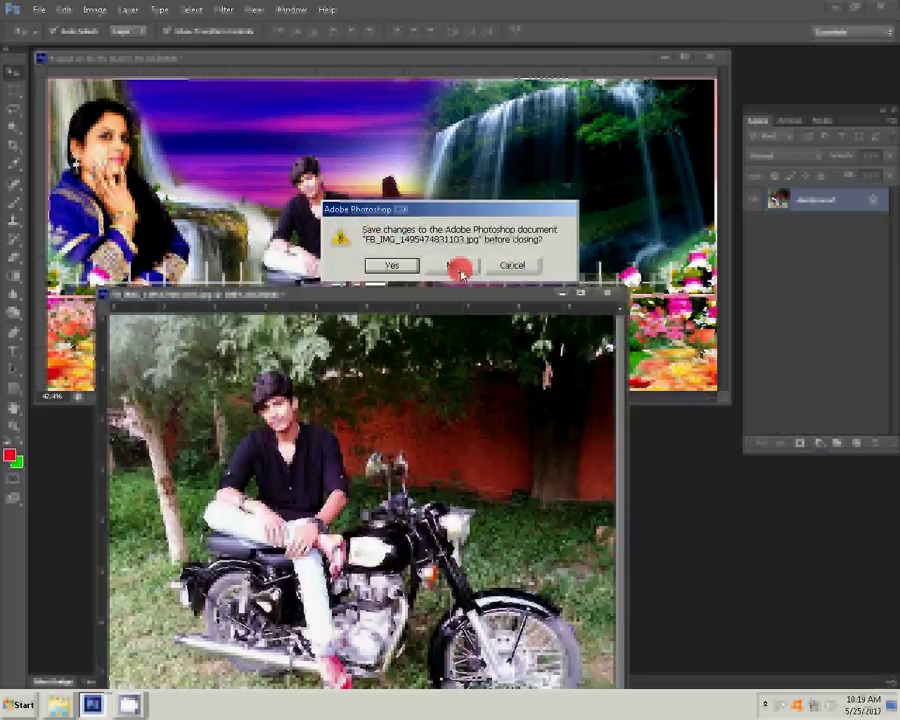
left_click(460, 267)
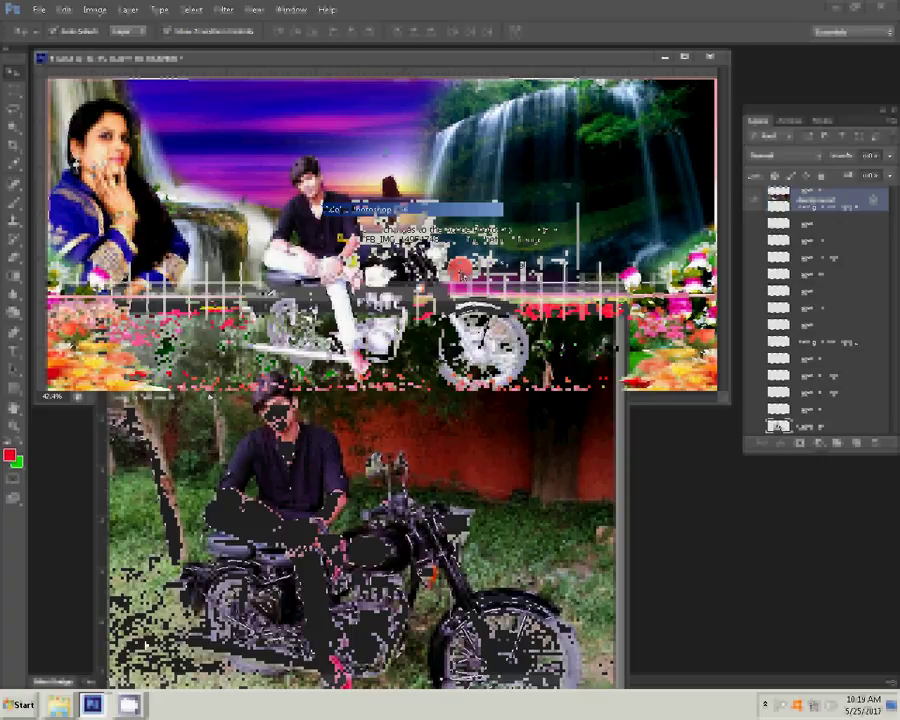
left_click(46, 656)
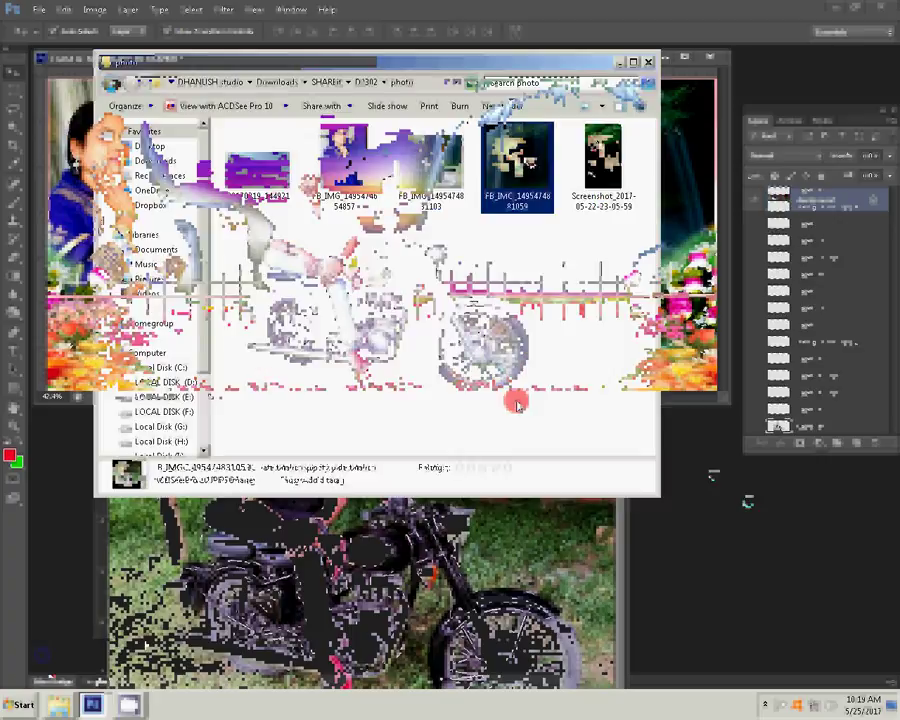
left_click_drag(517, 168, 733, 62)
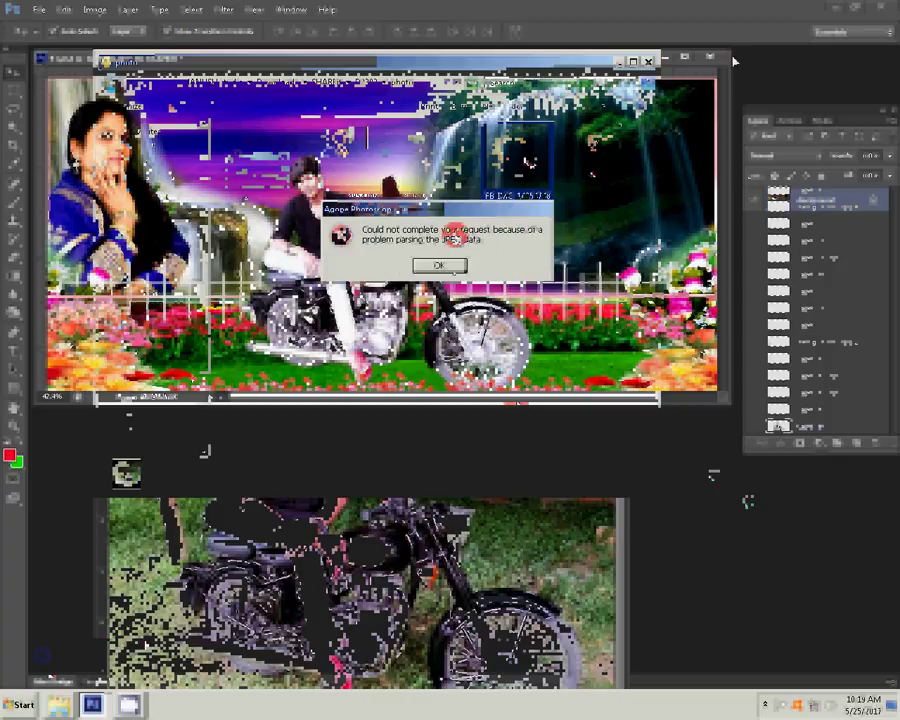
left_click(439, 265)
left_click(440, 265)
mouse_move(120, 697)
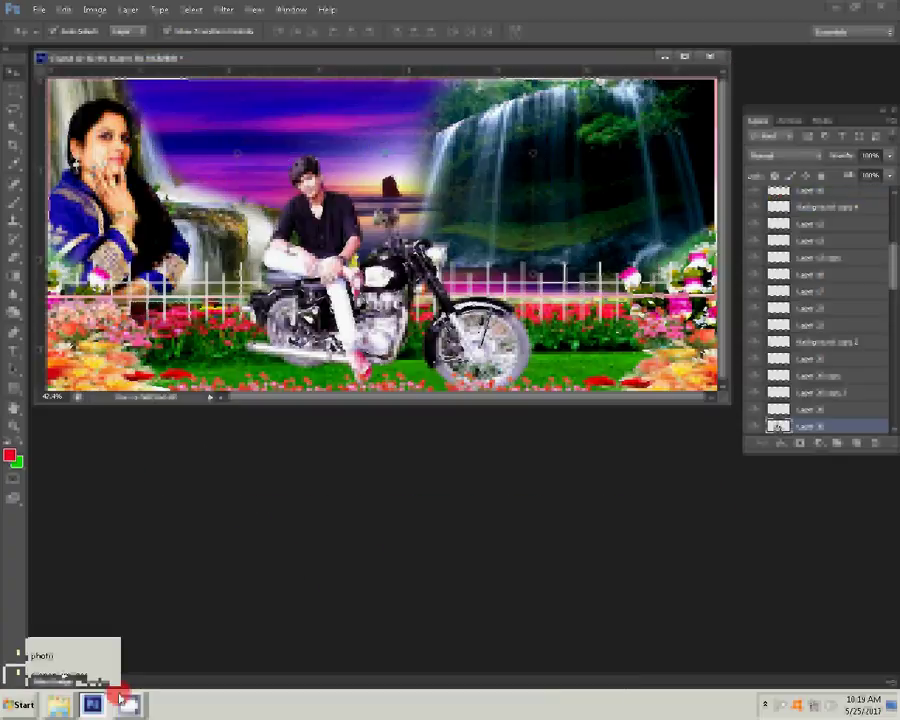
left_click(70, 658)
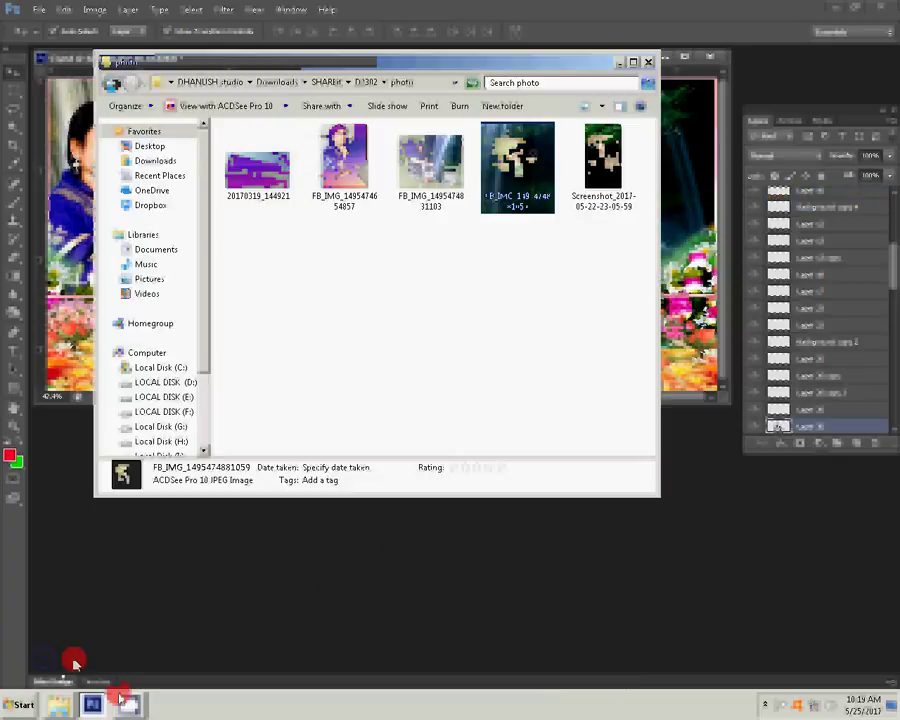
double_click(525, 193)
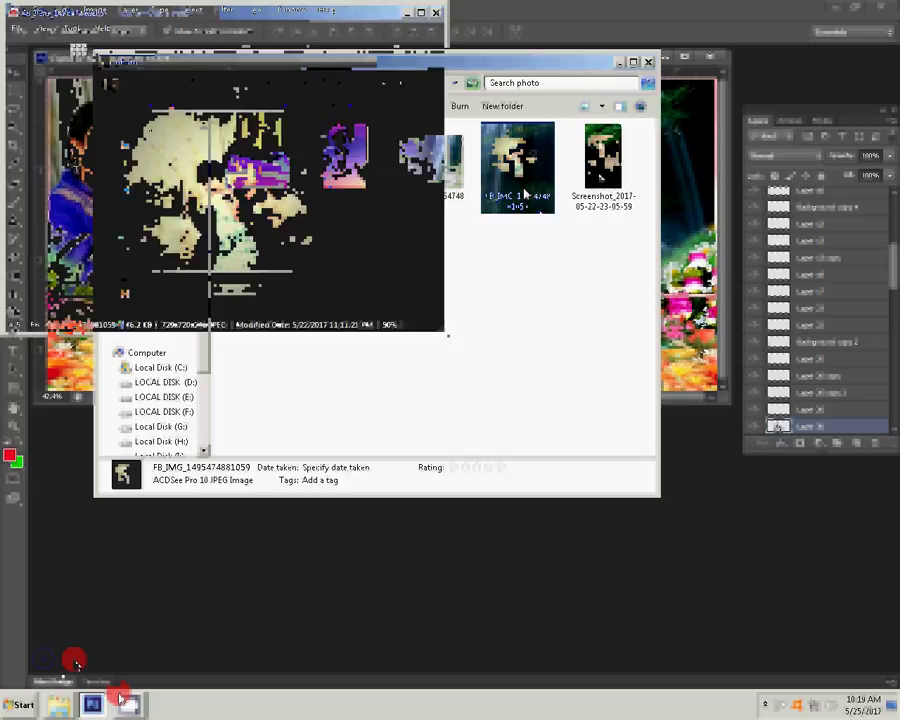
left_click(17, 30)
left_click(42, 76)
left_click(223, 653)
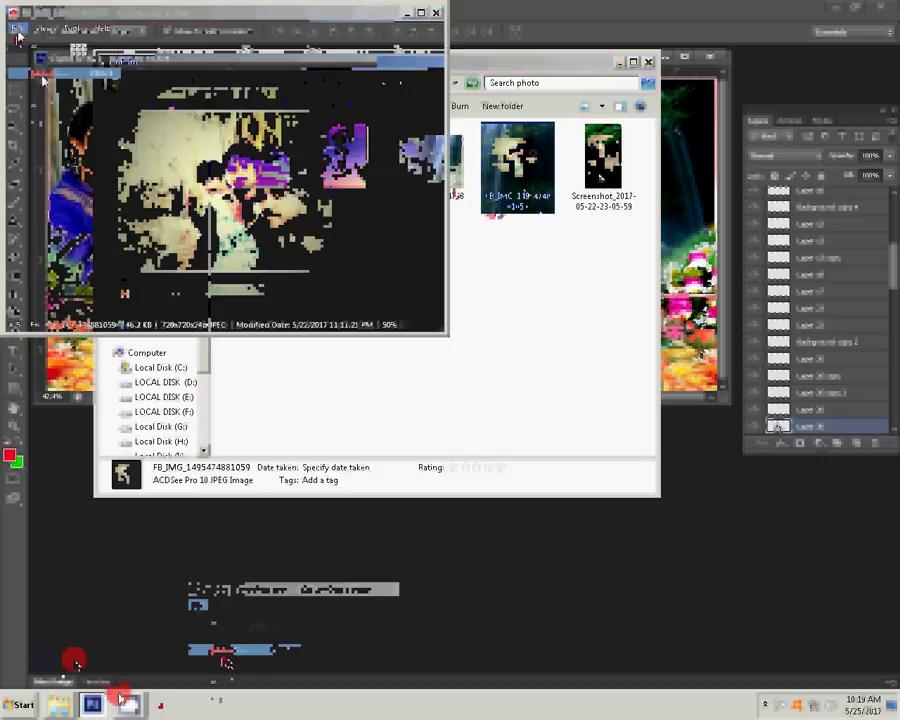
left_click(42, 75)
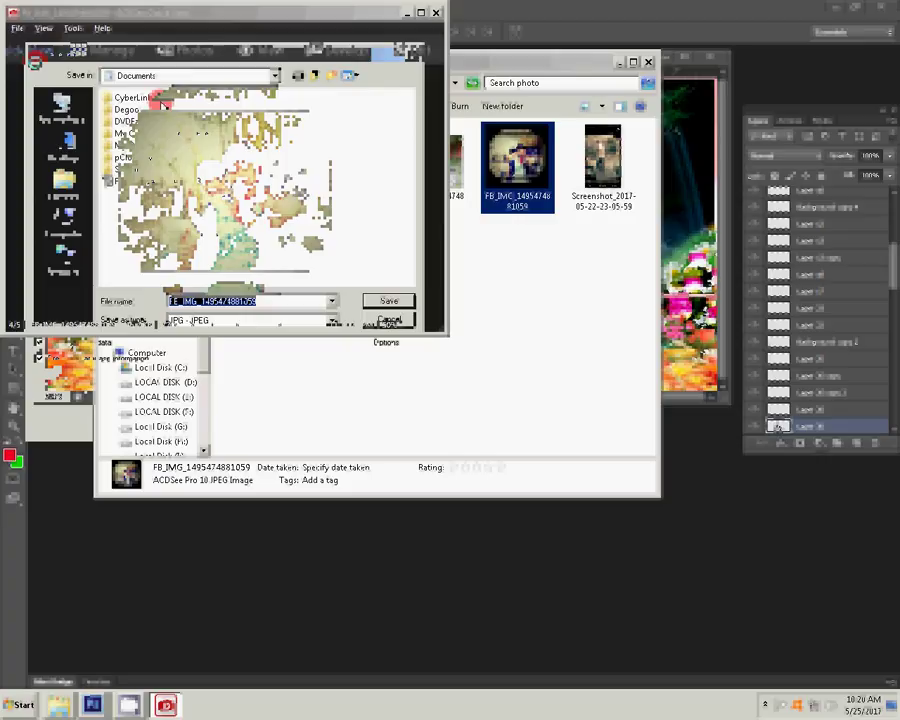
left_click(394, 301)
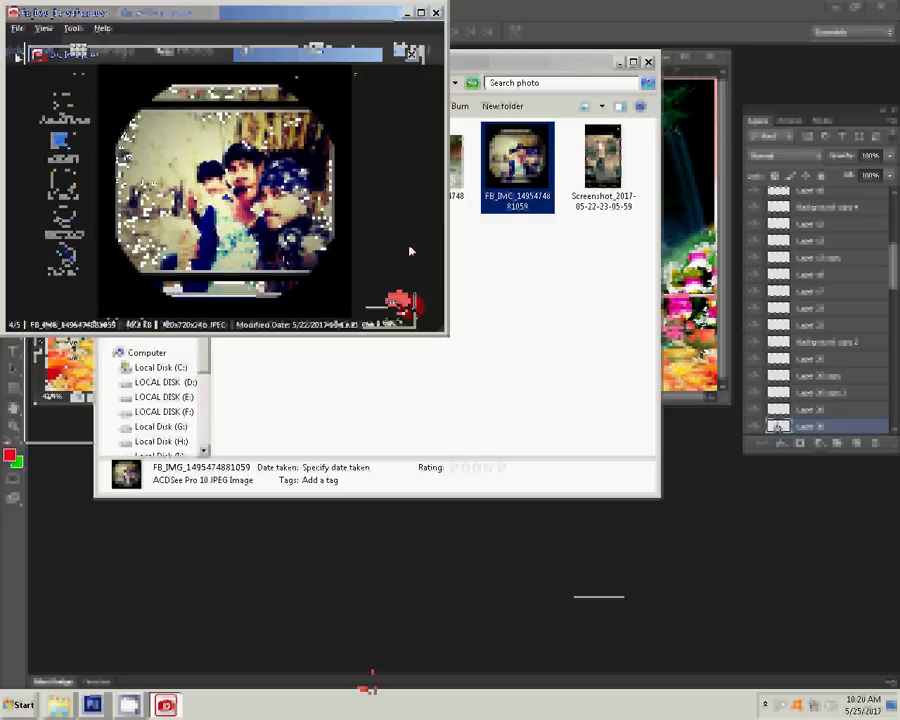
left_click(603, 160)
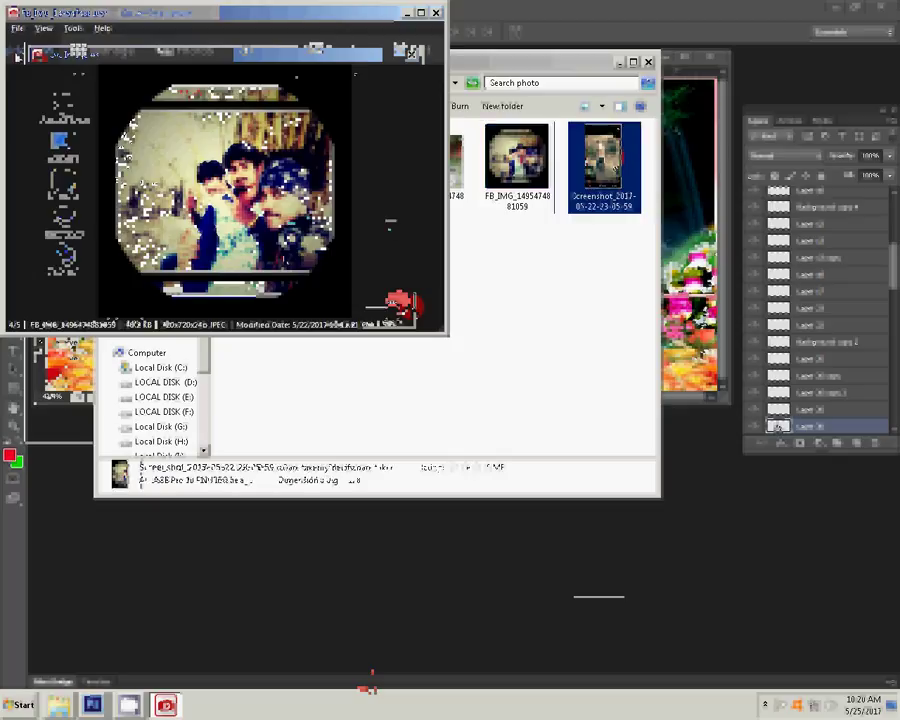
left_click_drag(60, 10, 169, 57)
key("Right")
key("Right")
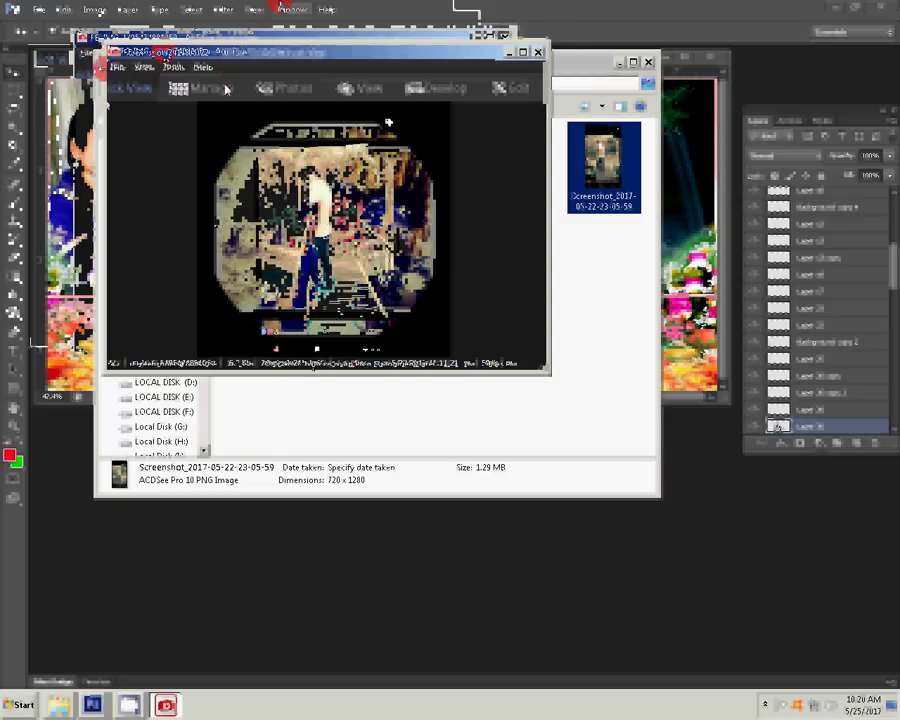
left_click(119, 67)
left_click(142, 104)
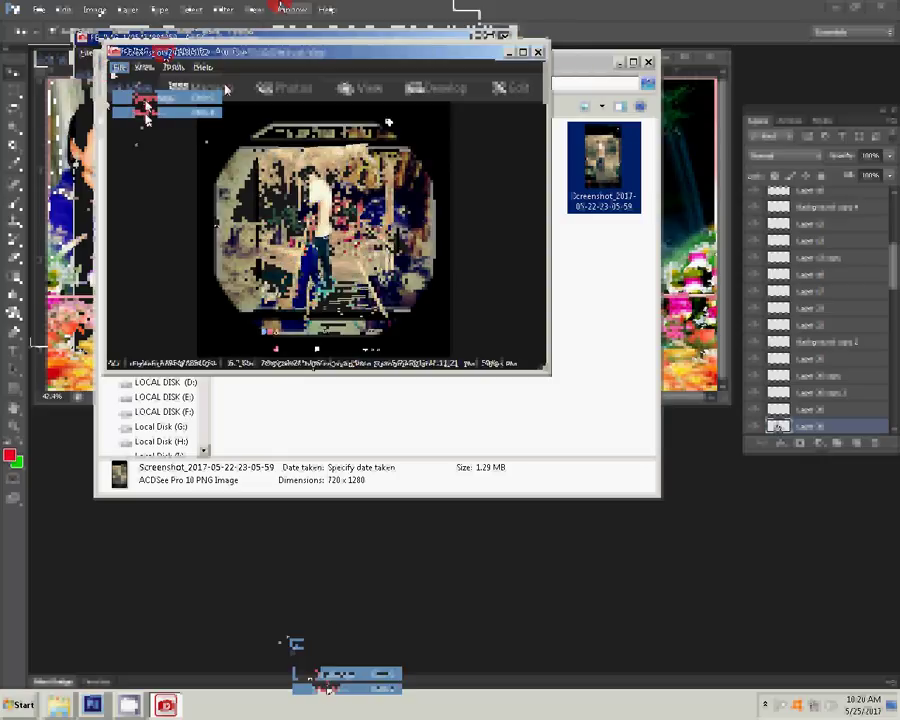
left_click(360, 359)
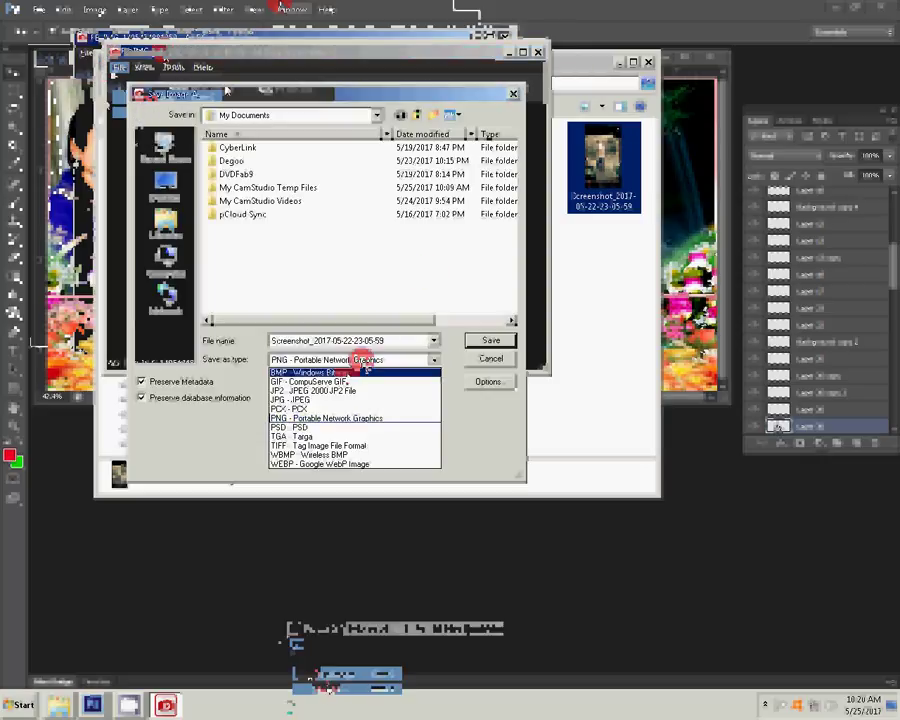
left_click(325, 402)
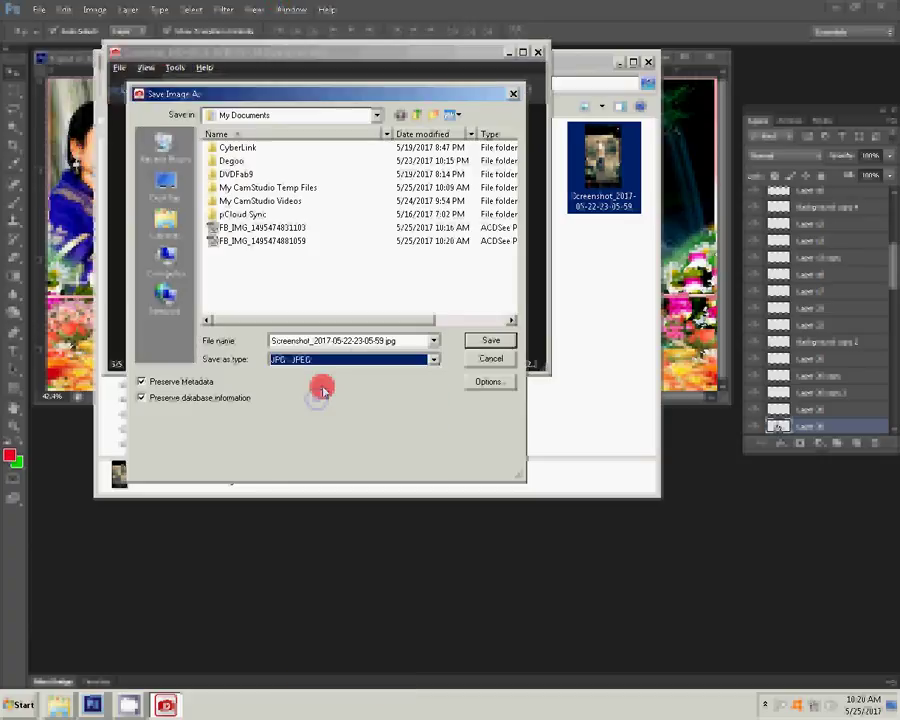
left_click(331, 343)
left_click(478, 341)
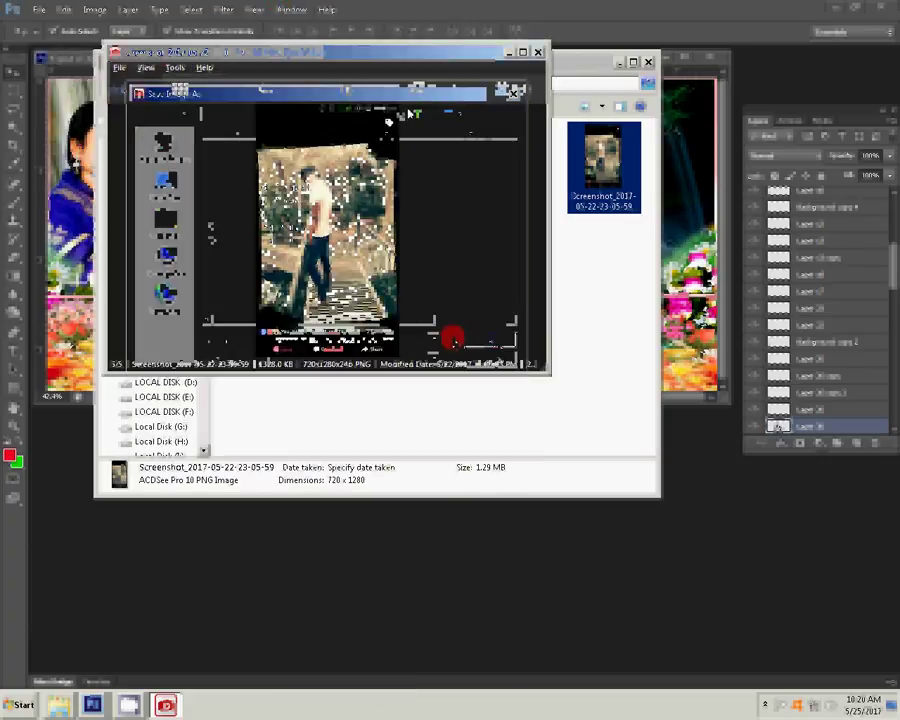
left_click(538, 51)
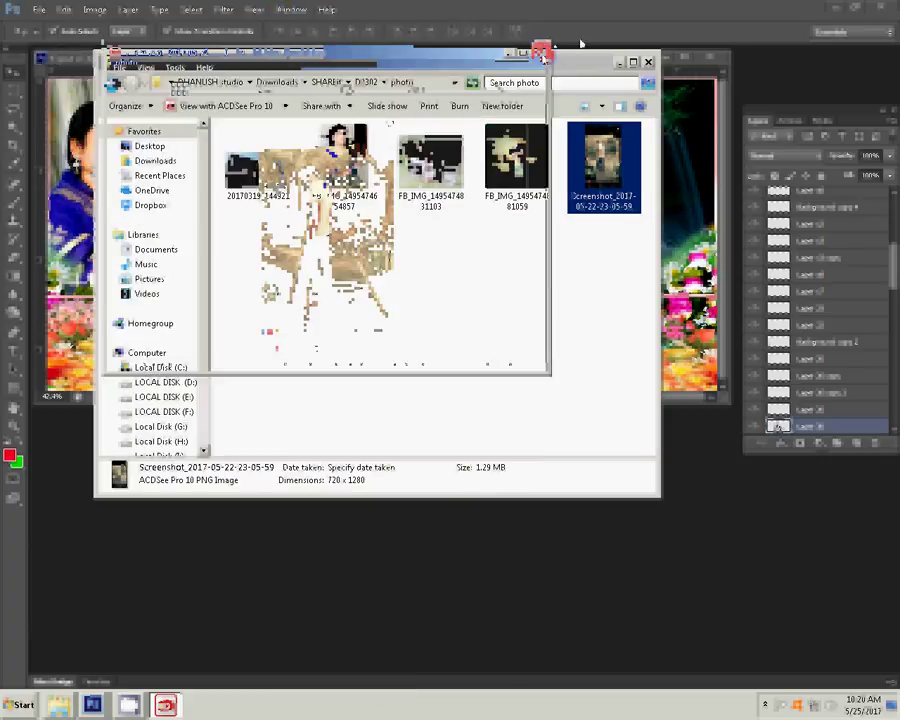
left_click(152, 247)
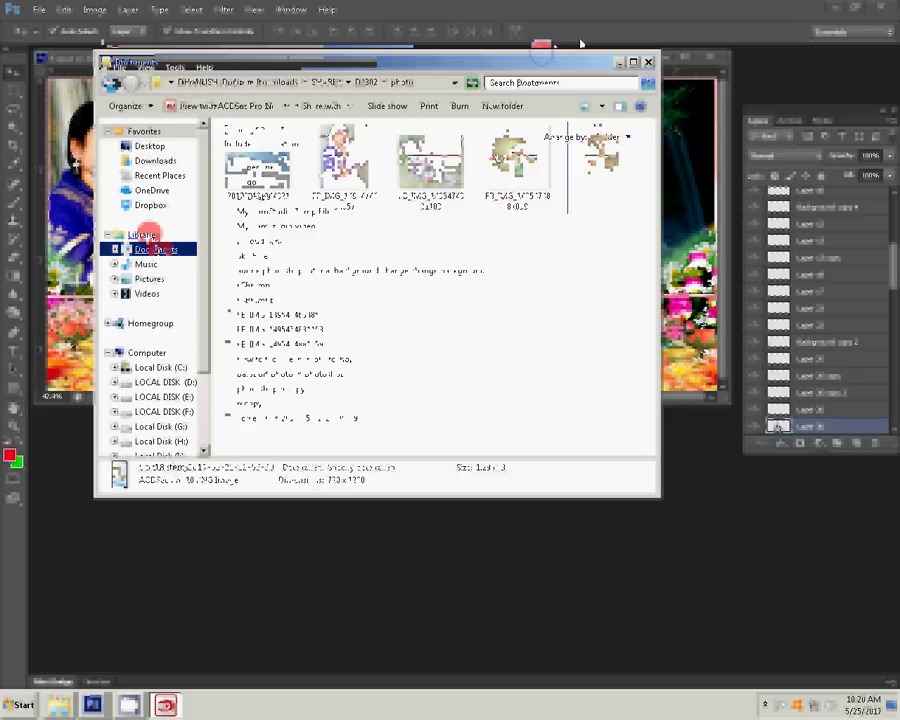
left_click(603, 105)
left_click(645, 40)
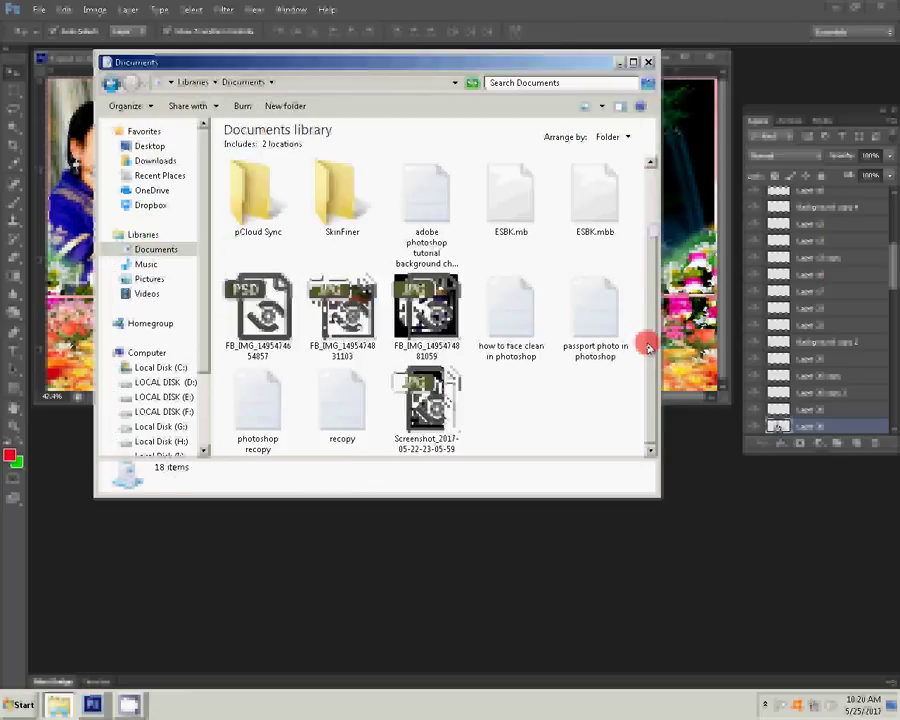
left_click(426, 318)
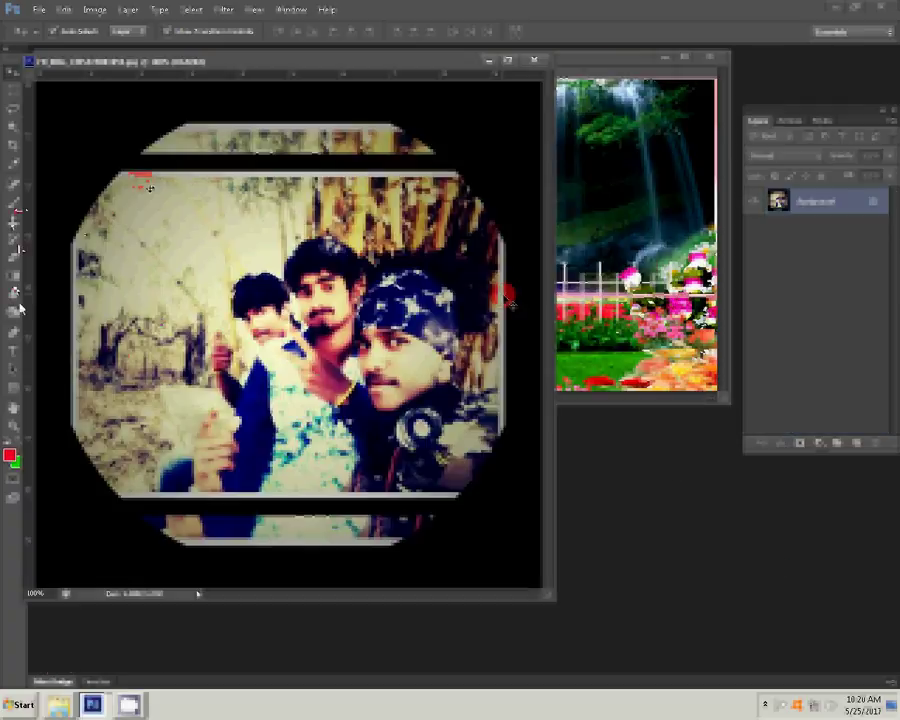
- Trace a Pen tool path around the octagonal outline of the group photo, leaving out the black border
left_click(15, 348)
left_click(74, 246)
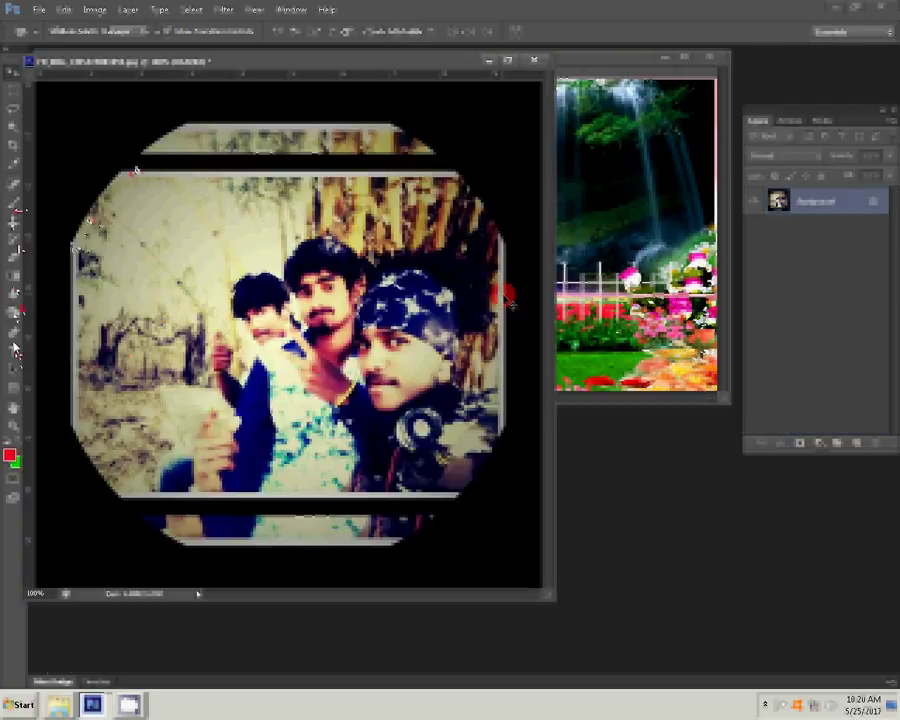
left_click(130, 170)
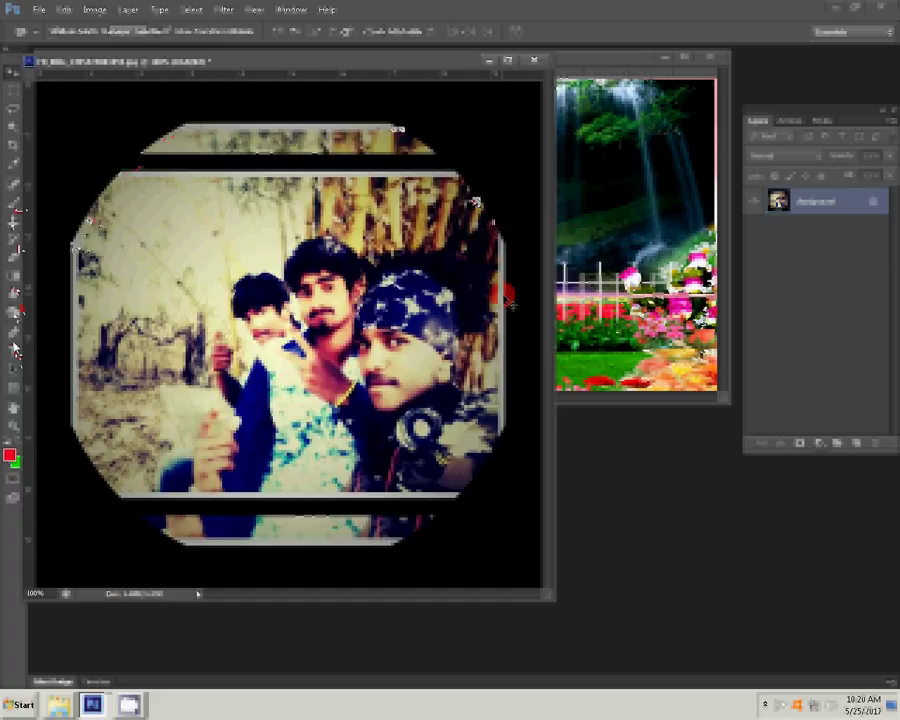
left_click(520, 455)
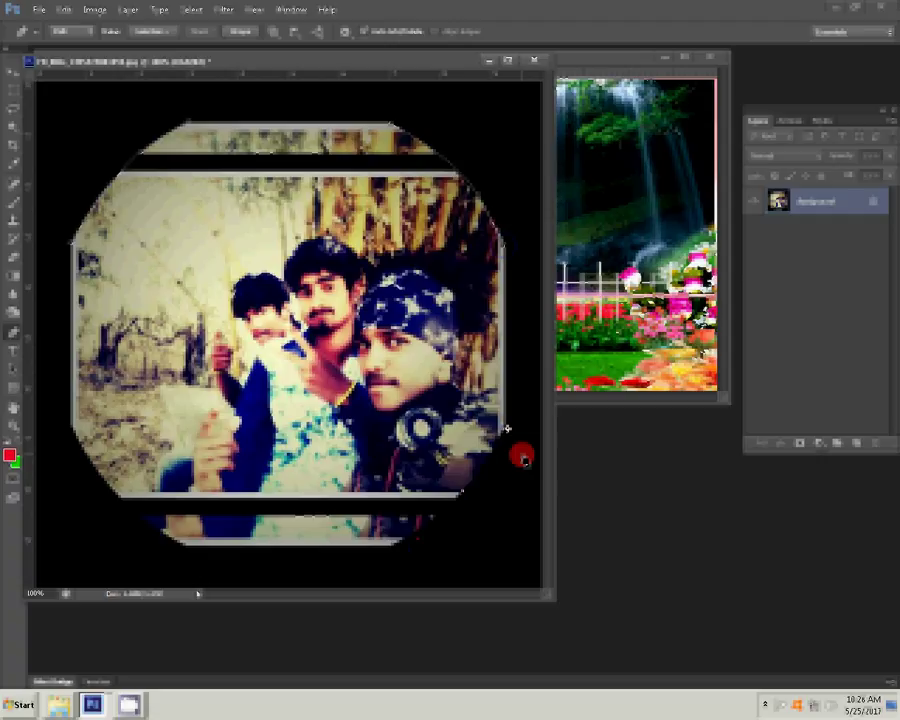
left_click(186, 552)
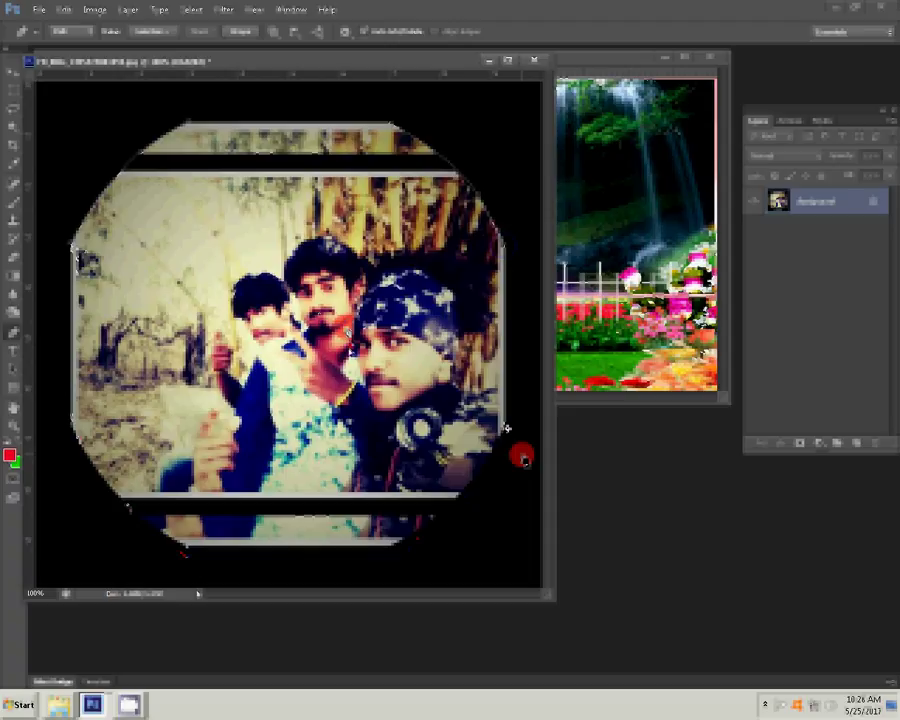
- Convert the path to a feathered selection and copy the octagonal group photo to a new layer
key("m")
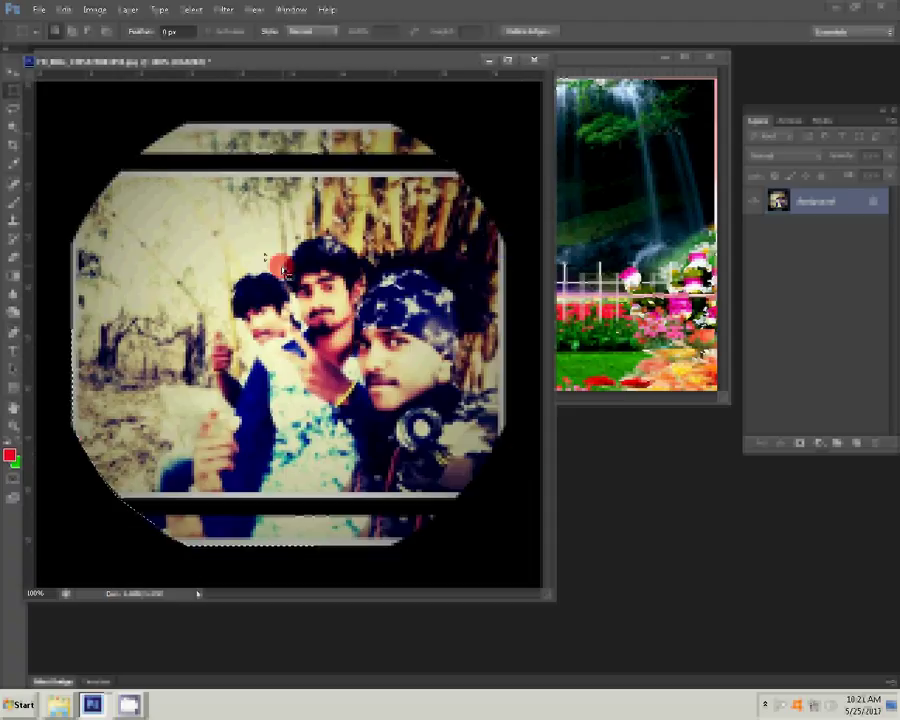
left_click(265, 256)
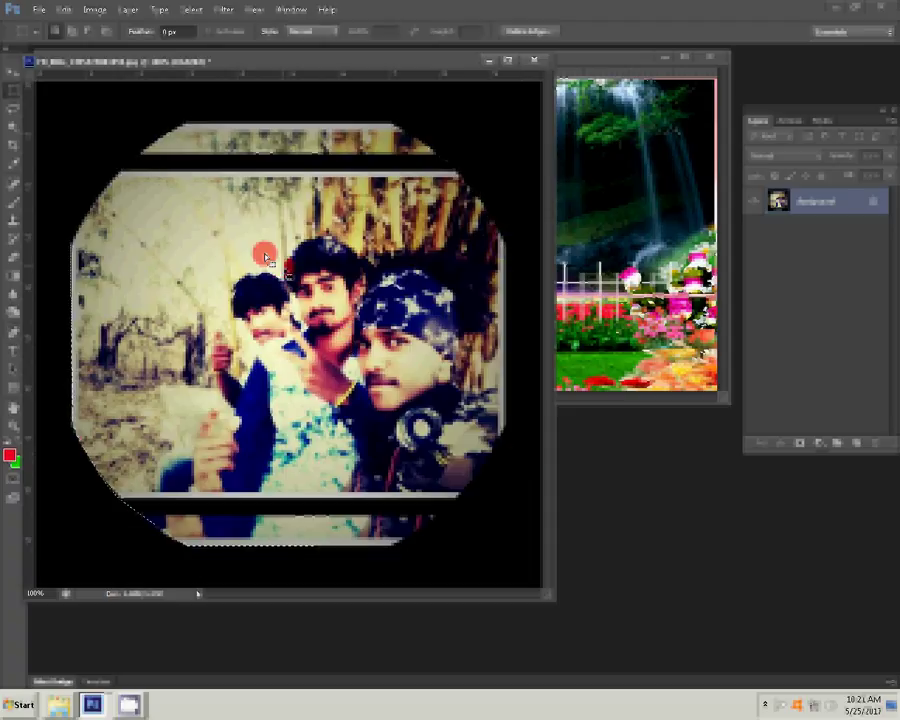
right_click(265, 256)
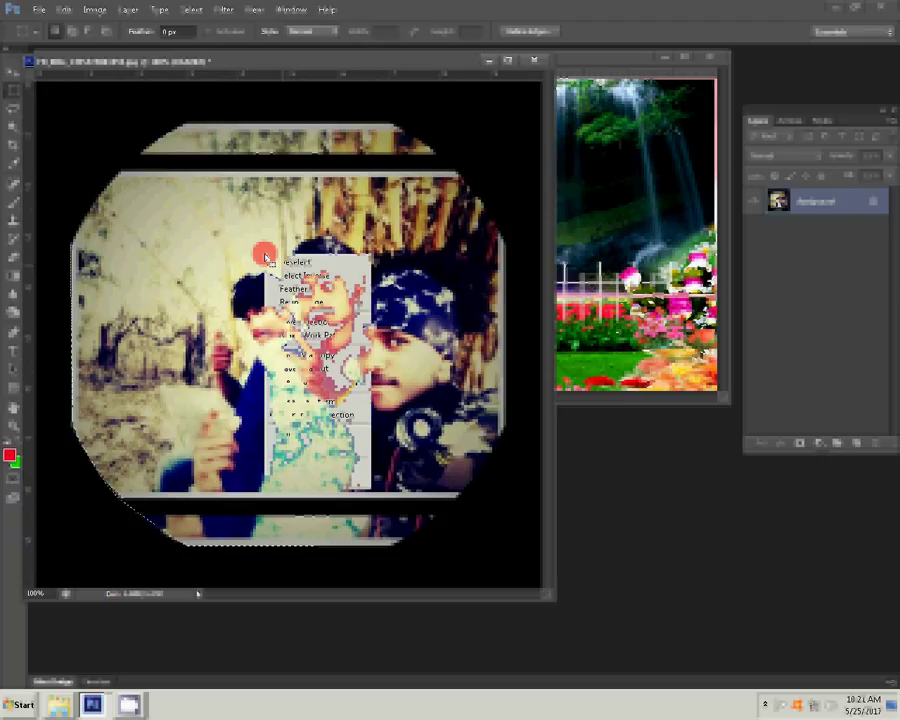
key("Return")
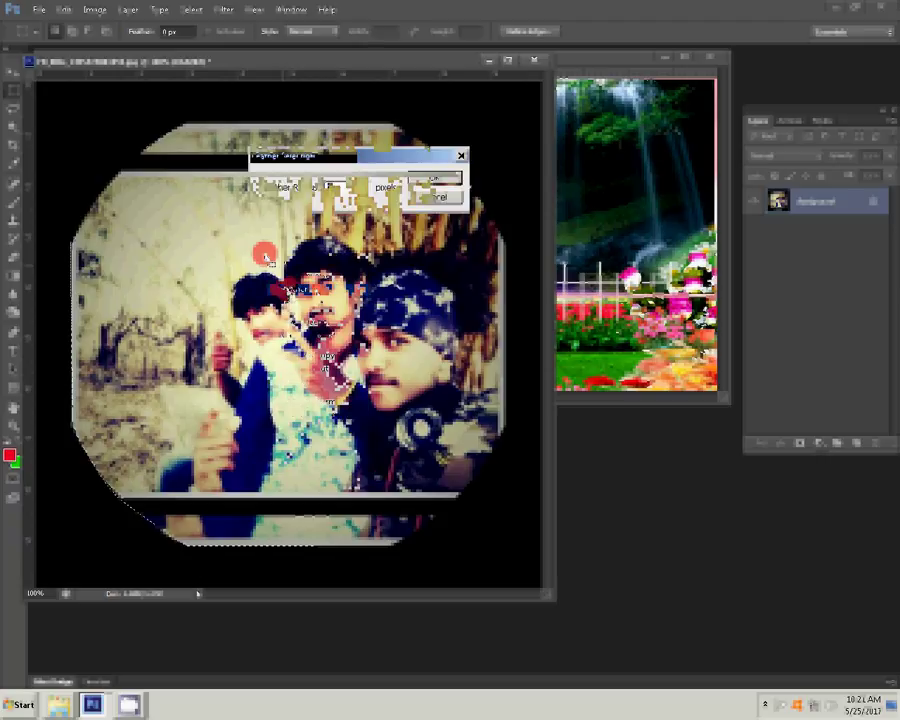
left_click(418, 182)
key("ctrl+j")
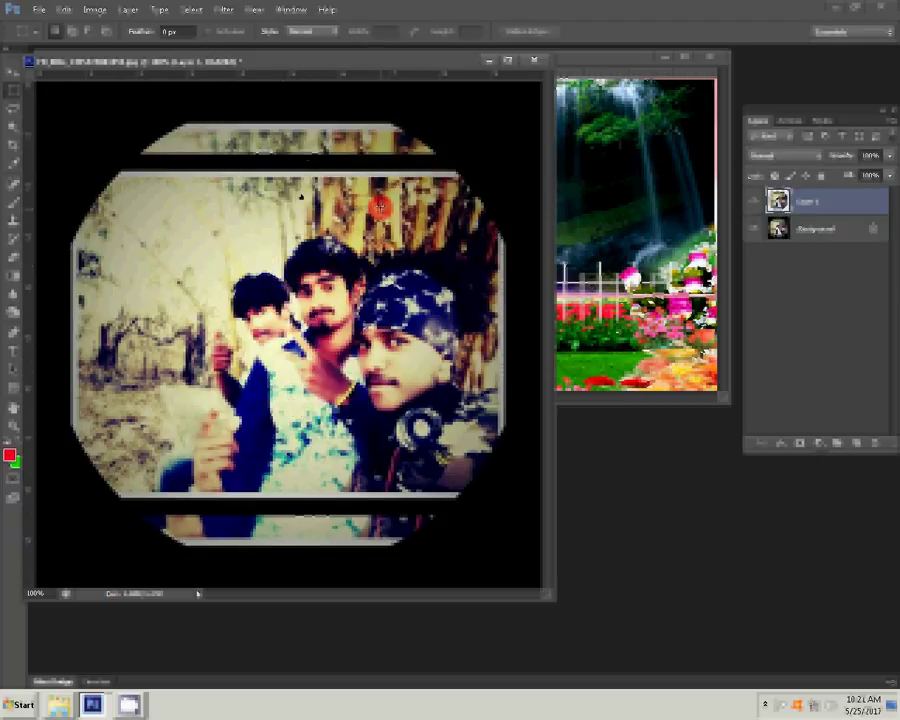
- Place the reduced group photo cut-out beside the woman in the composite, move the motorcycle clear of it, and colour-correct the photo with recorded actions
left_click(587, 174)
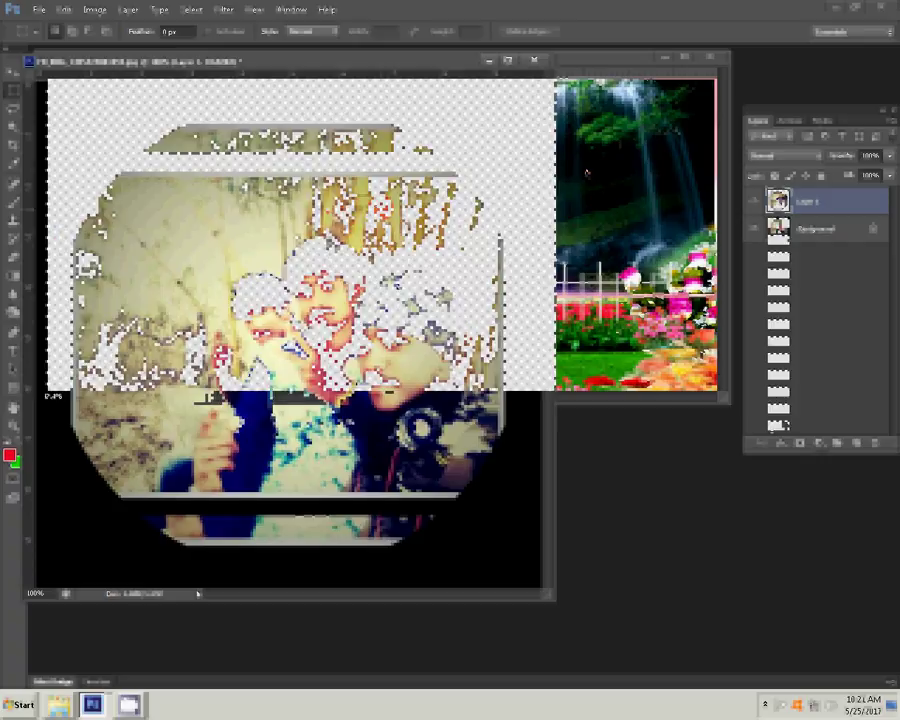
left_click_drag(587, 172, 587, 172)
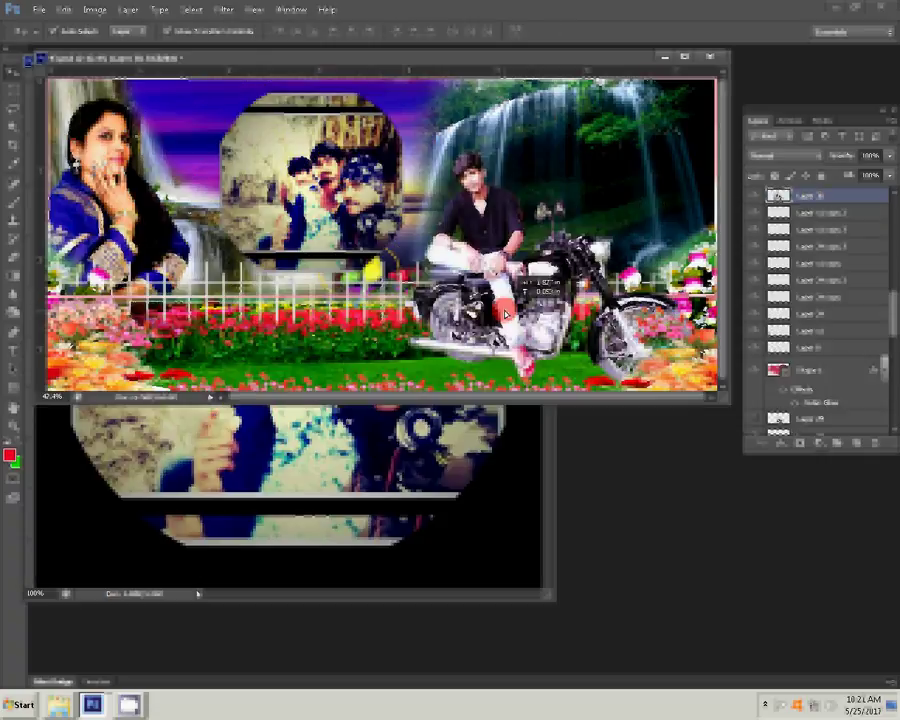
left_click_drag(505, 314, 506, 314)
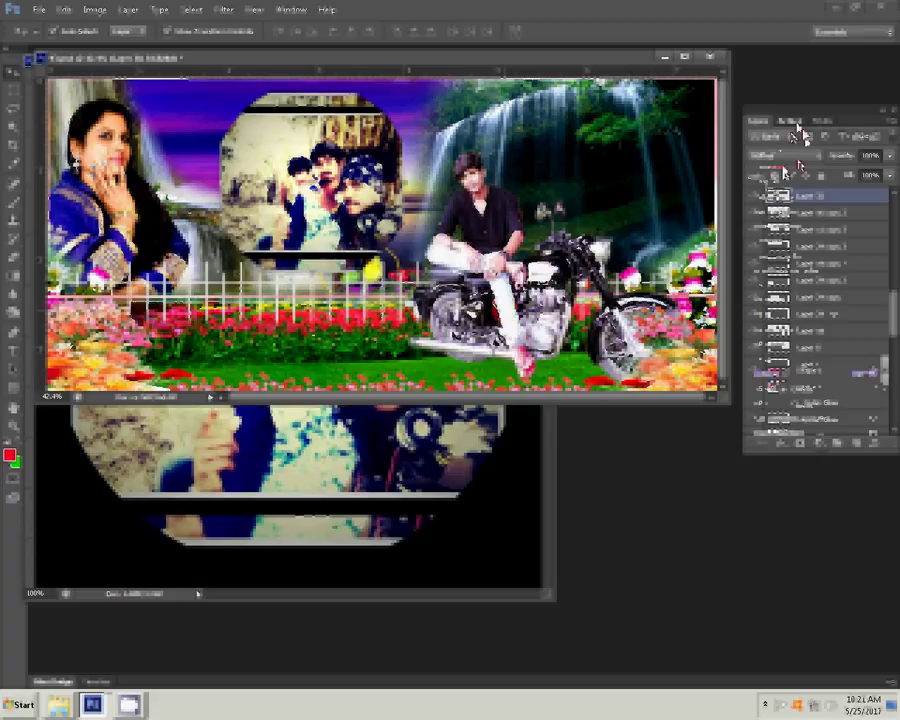
left_click(794, 121)
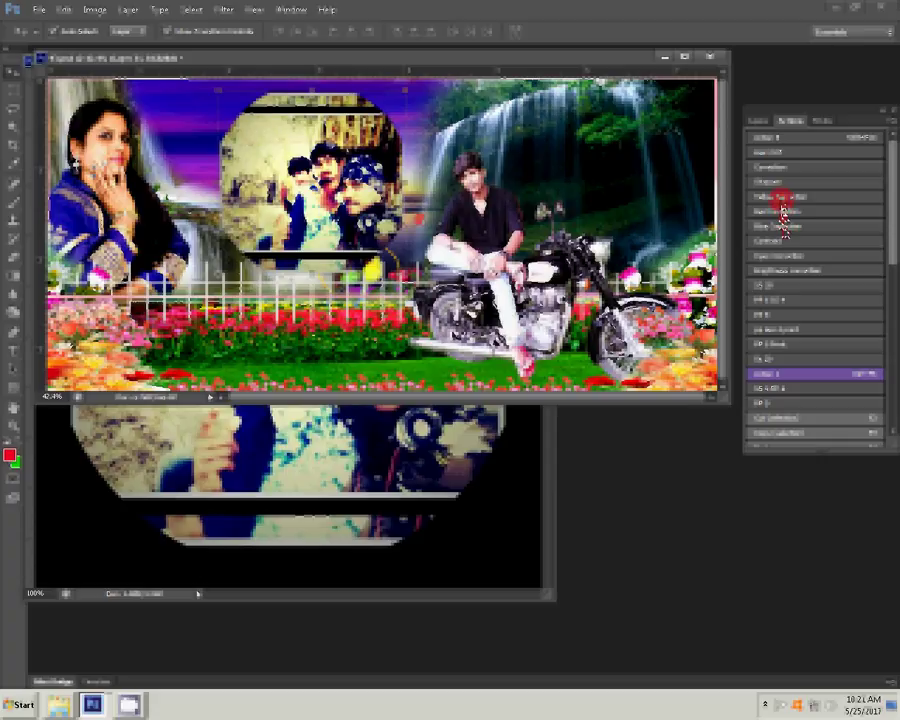
- Move the man-on-motorcycle cut-out back to overlap the group photo's edge and close the original group photo without saving
left_click_drag(491, 260, 459, 256)
left_click(533, 63)
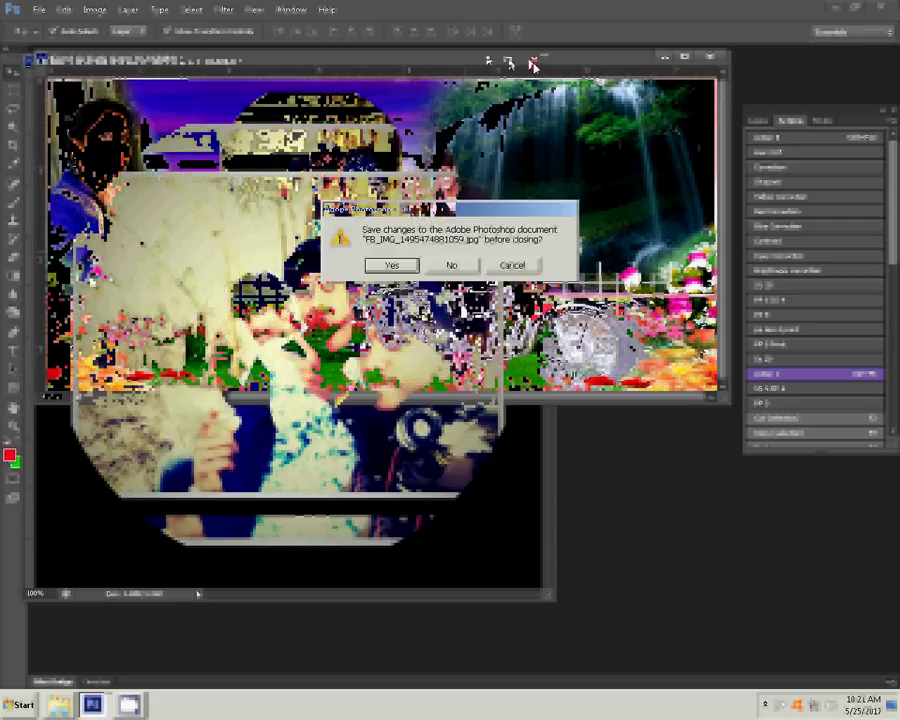
left_click(451, 265)
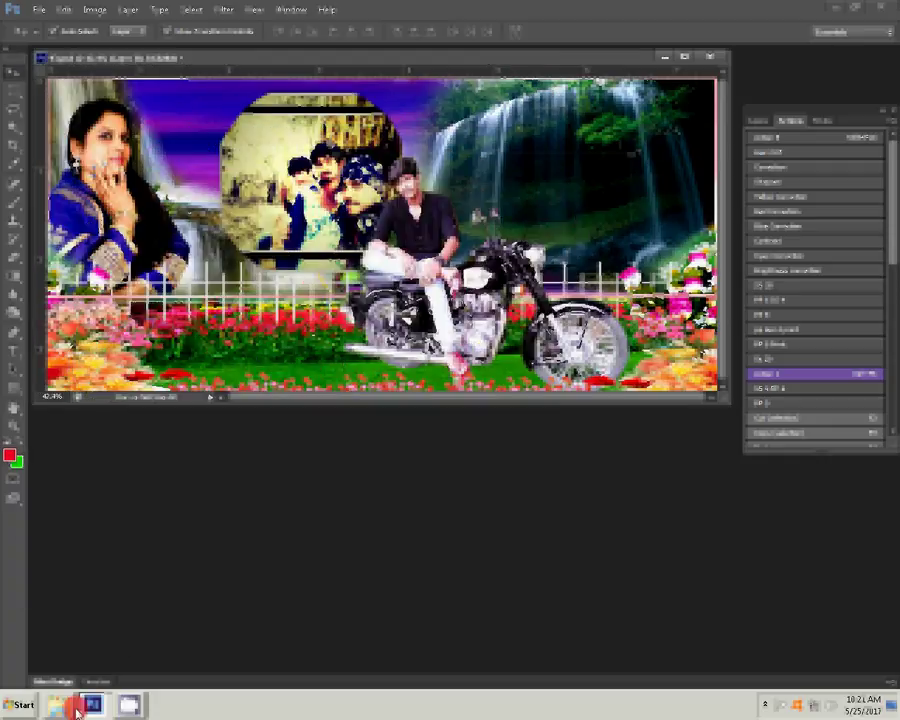
left_click(76, 710)
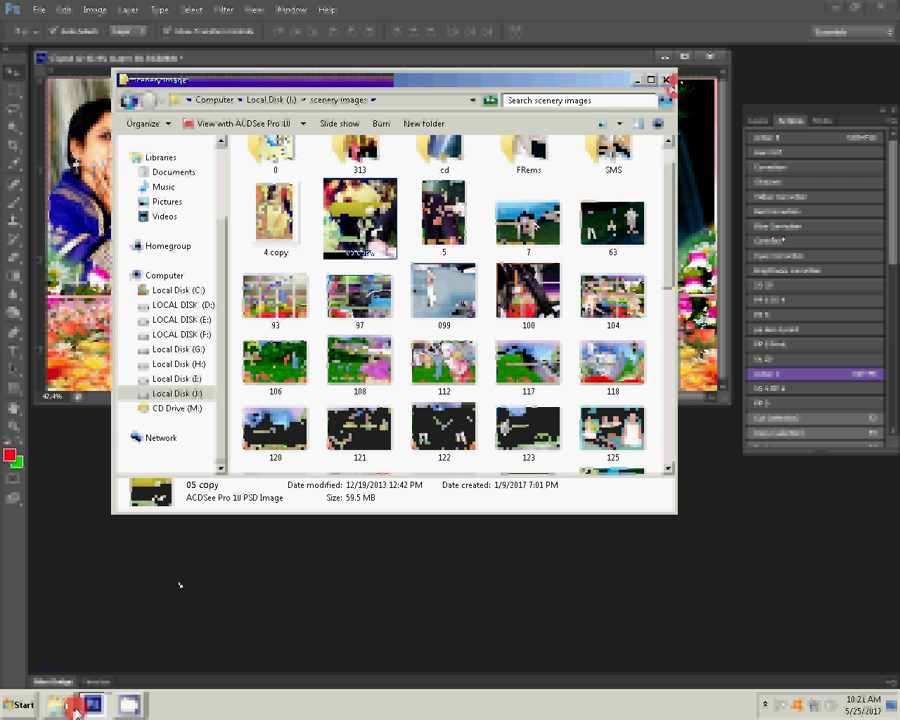
left_click(666, 79)
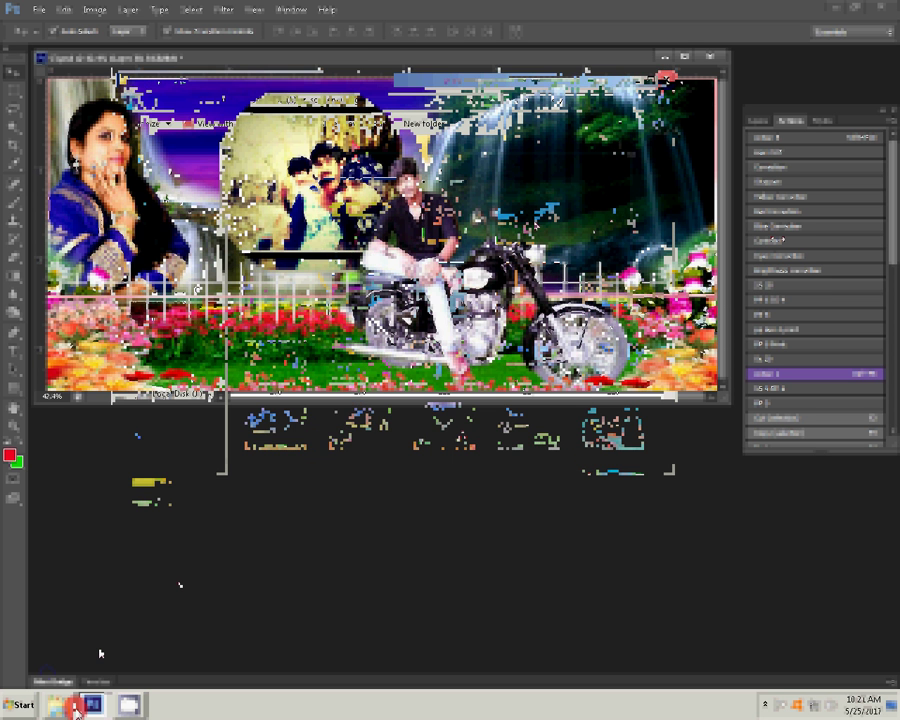
- Open the photo of the man on the bridge and set its midtone colour balance to +28, -16, -32
left_click(75, 706)
key("Down")
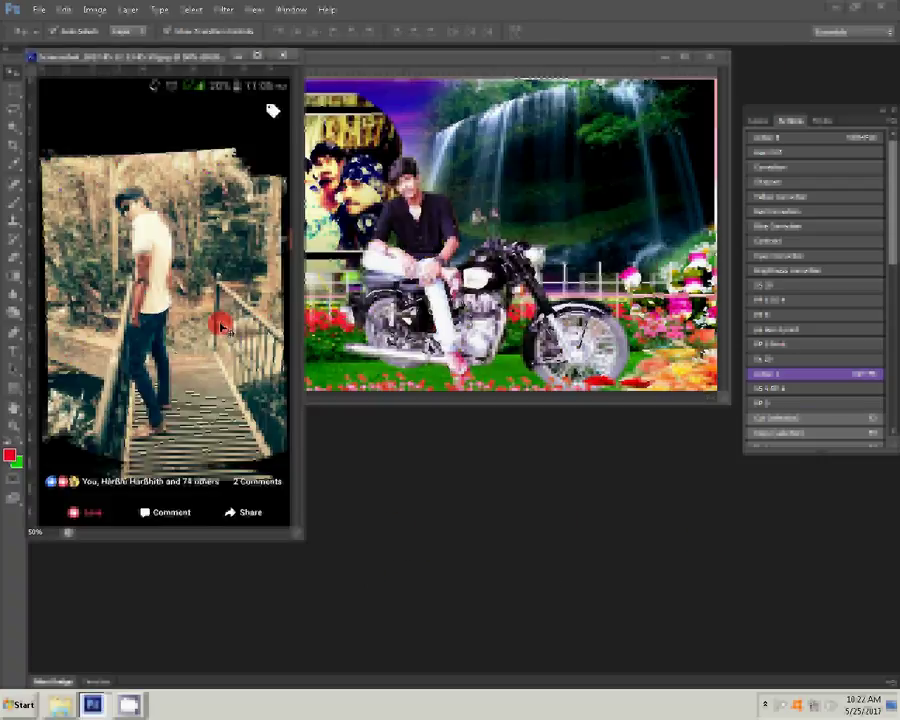
key("ctrl+b")
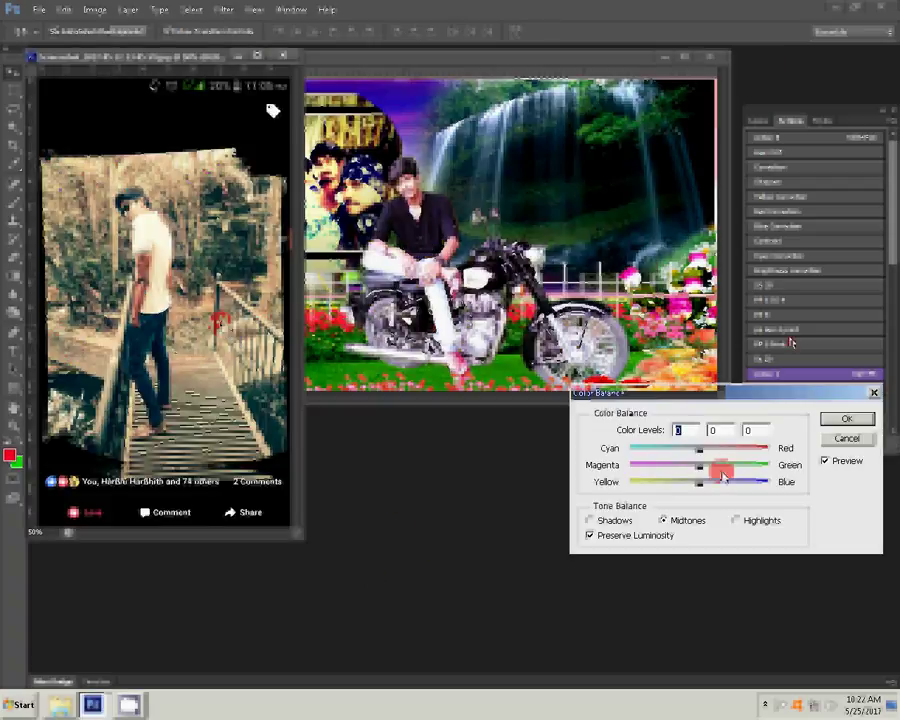
left_click_drag(699, 450, 678, 484)
key("Tab")
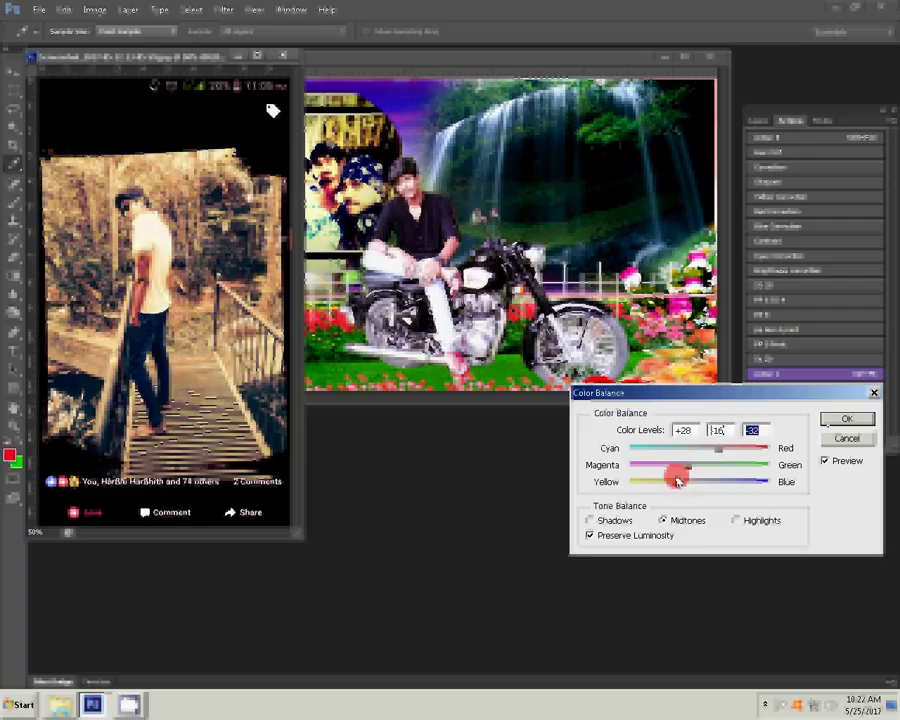
key("Return")
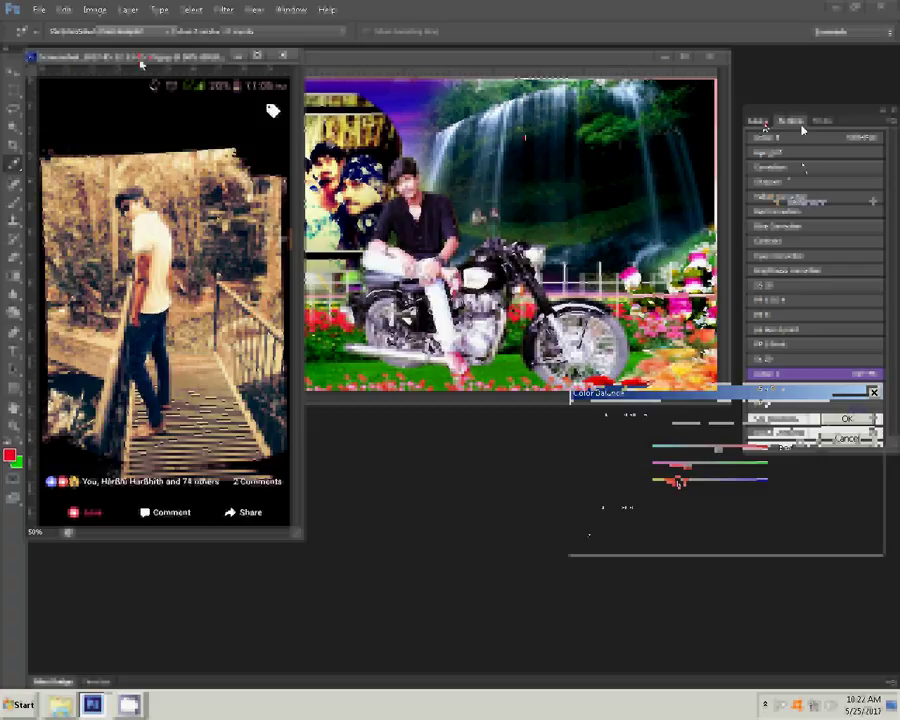
- Set the bridge photo's highlight colour balance to +58, +14, +12
left_click_drag(140, 64, 316, 64)
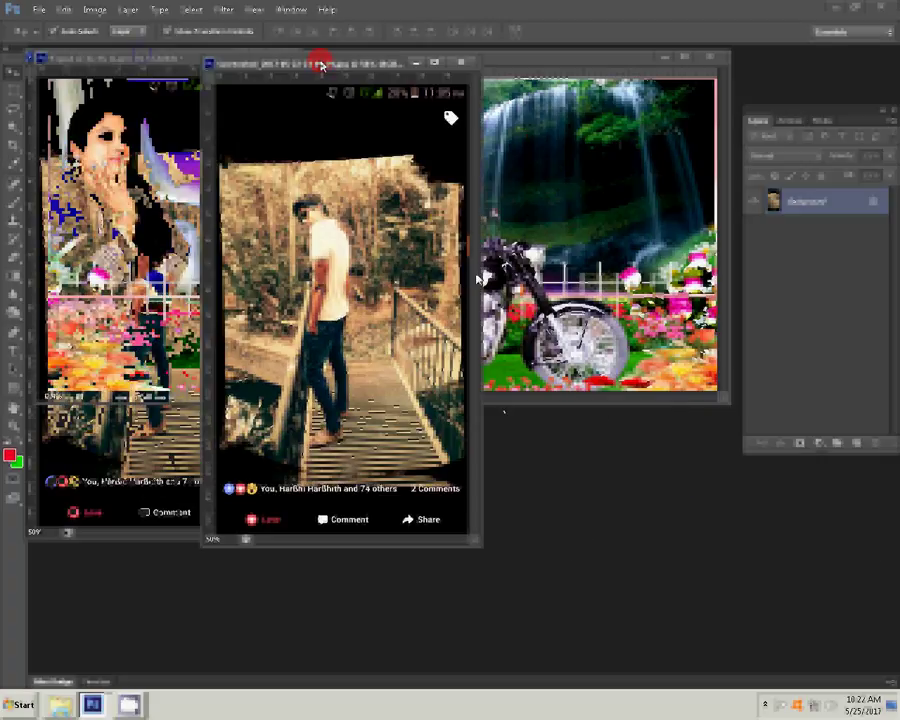
key("ctrl+b")
left_click(755, 521)
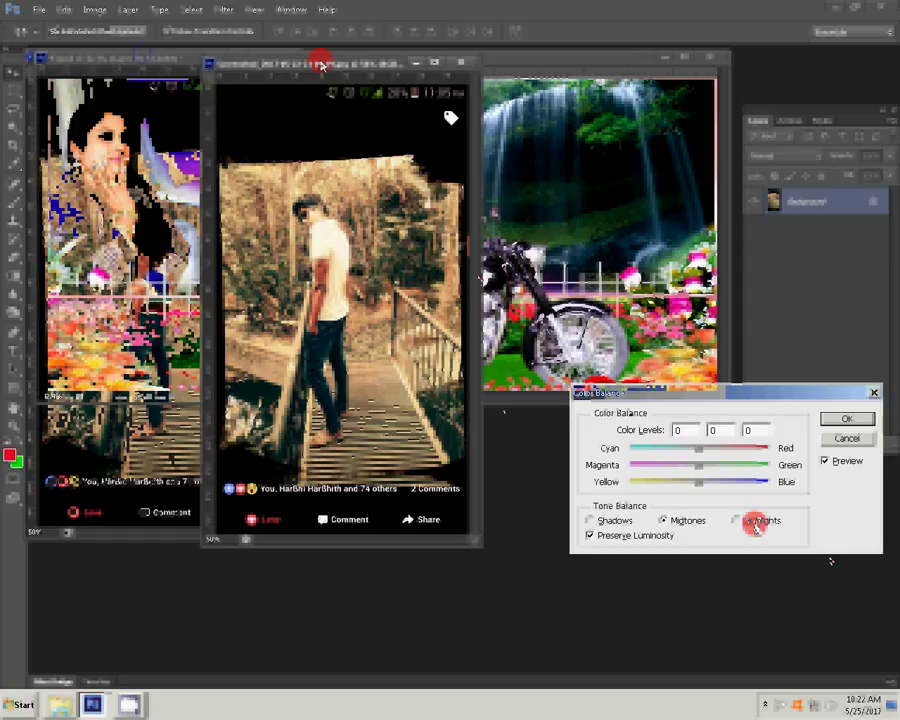
left_click_drag(698, 448, 707, 490)
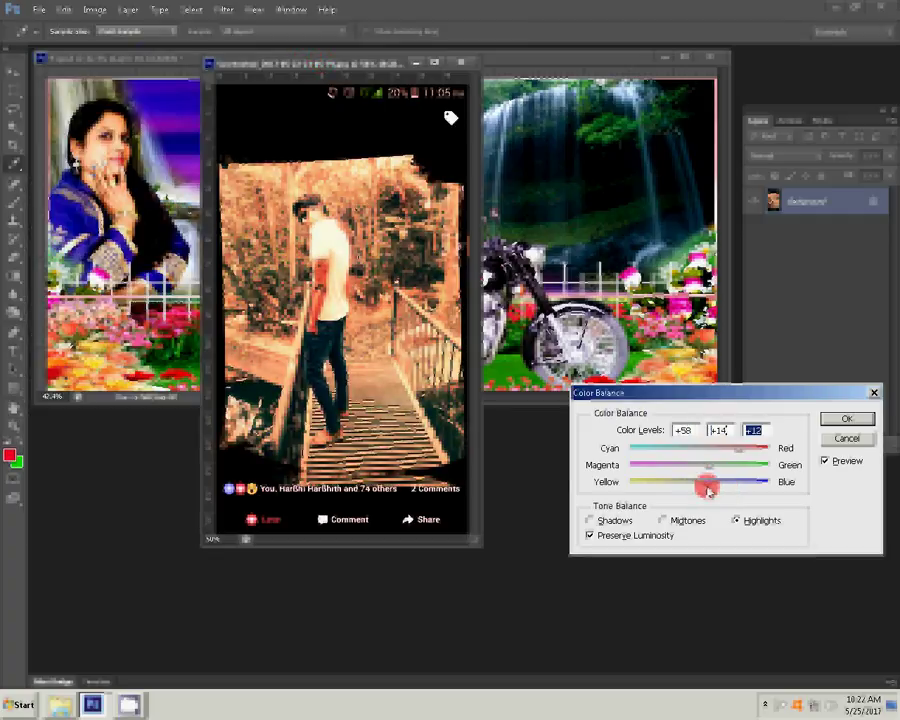
key("Return")
- Copy the corrected bridge photo into the composite, over the waterfall scenery beside the motorcycle
left_click(318, 314)
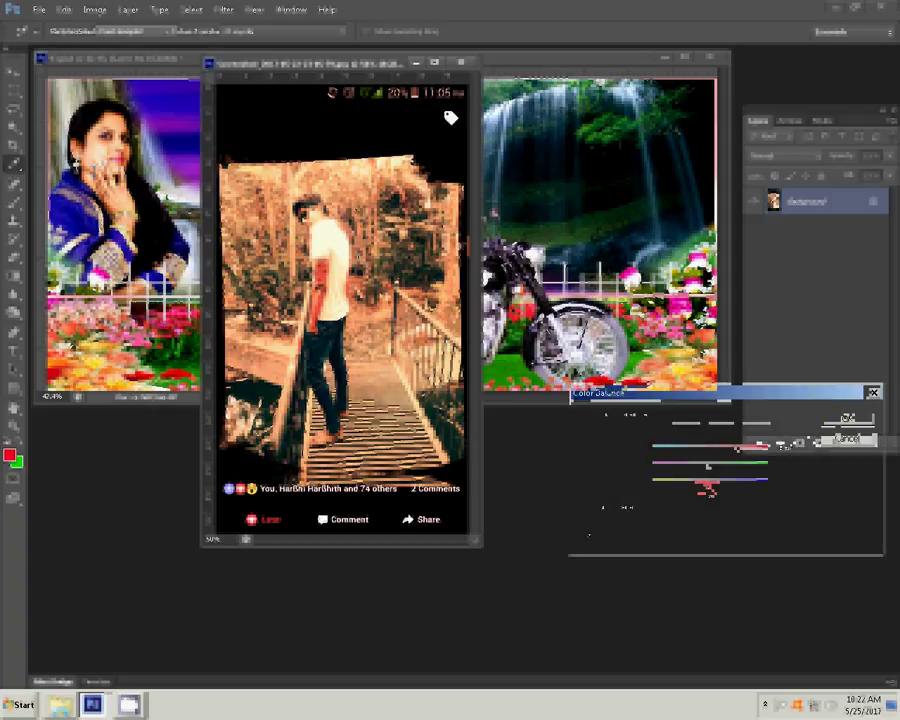
left_click_drag(320, 312, 570, 280)
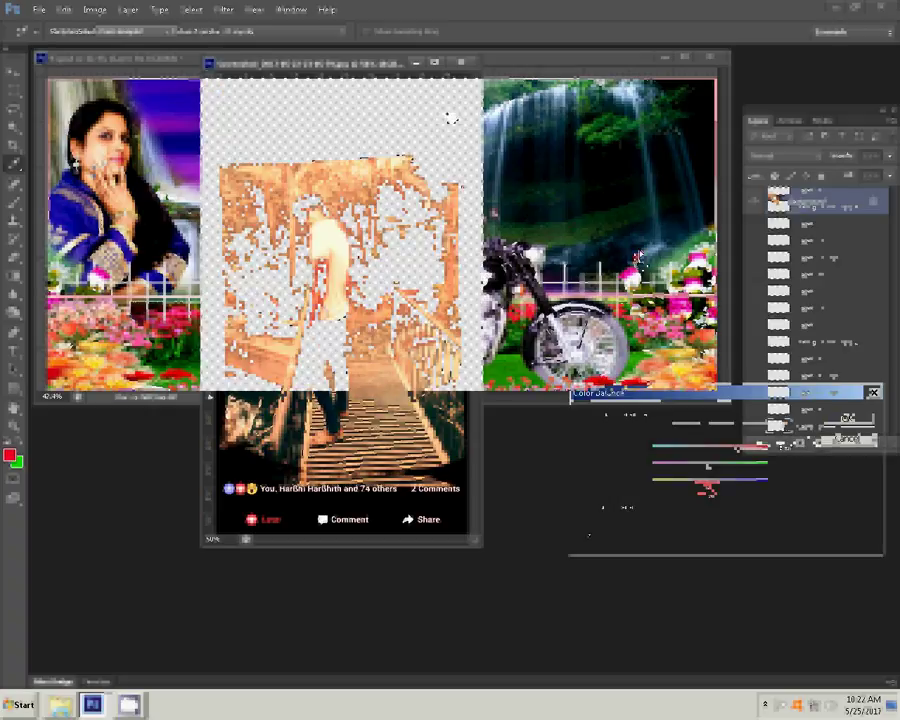
key("ctrl+v")
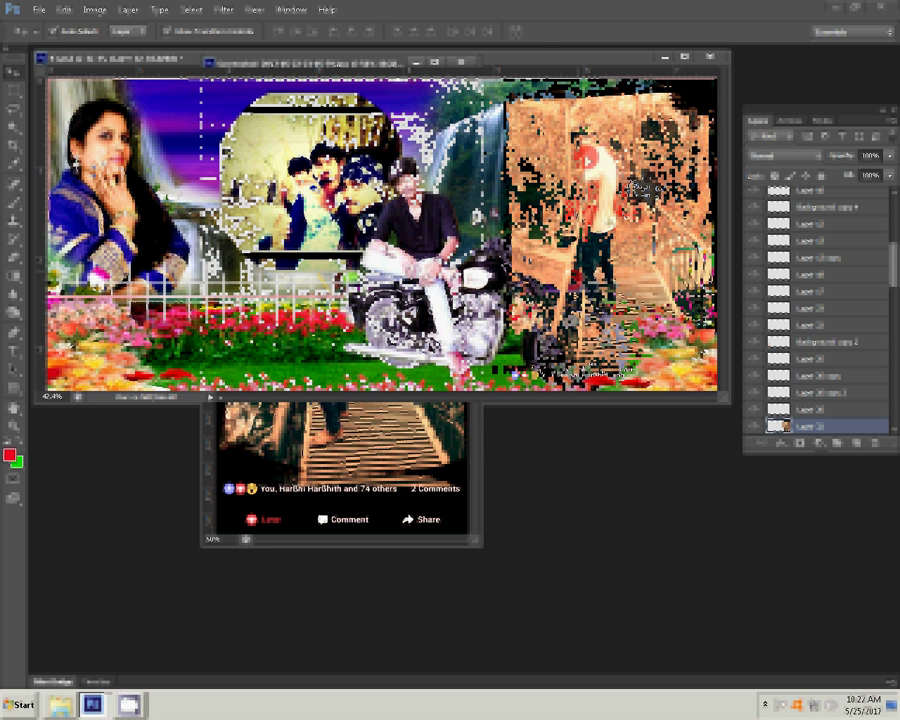
- Erase the bridge photo's upper and motorcycle-side edges with a soft Eraser to blend it in, and shift the photo slightly outward
key("ctrl+space")
left_click(634, 187, "ctrl")
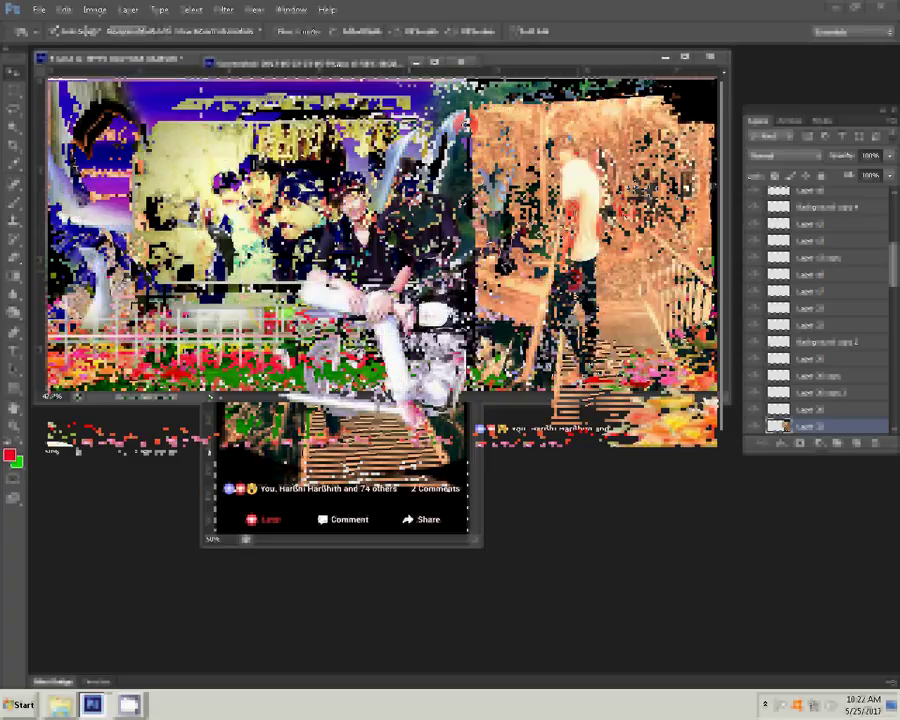
key("e")
left_click_drag(476, 275, 469, 270)
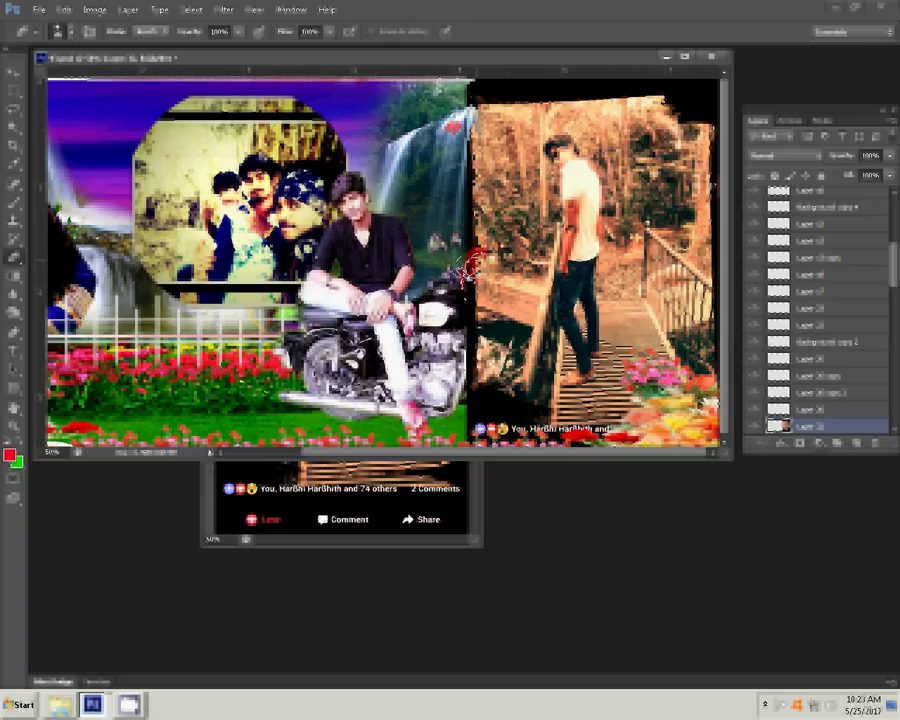
mouse_move(468, 115)
left_mouse_down()
mouse_move(530, 96)
mouse_move(622, 92)
left_mouse_up()
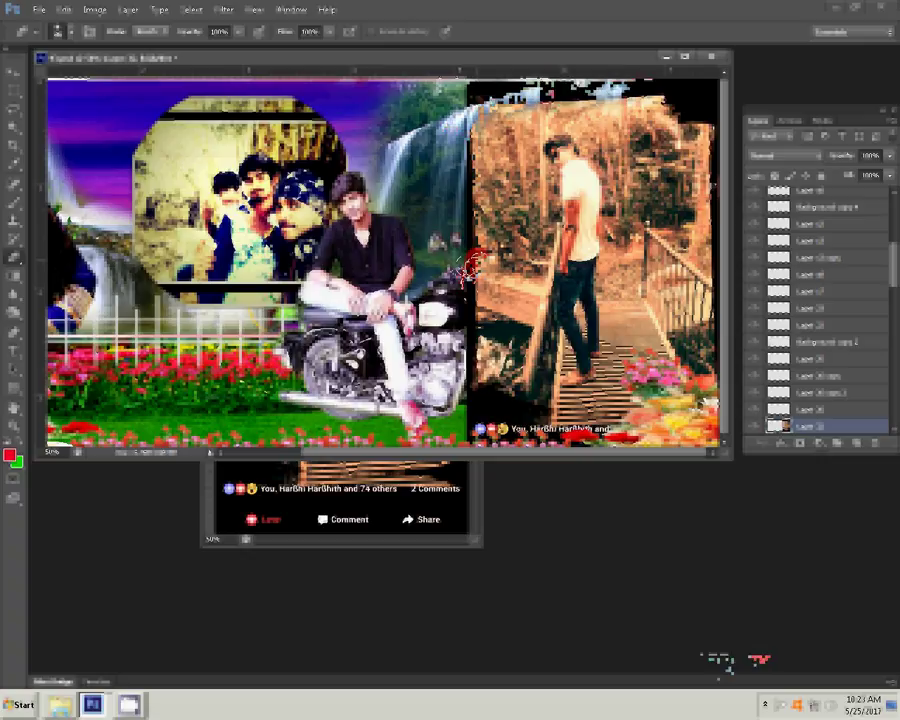
mouse_move(565, 122)
left_mouse_down()
mouse_move(484, 132)
mouse_move(490, 200)
left_mouse_up()
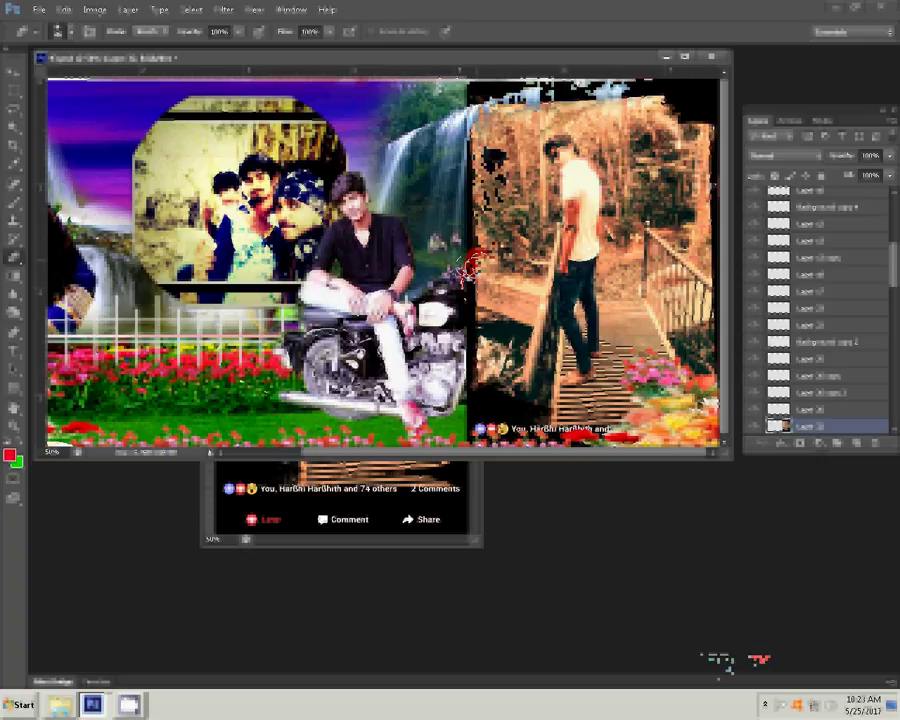
left_click_drag(472, 263, 494, 250)
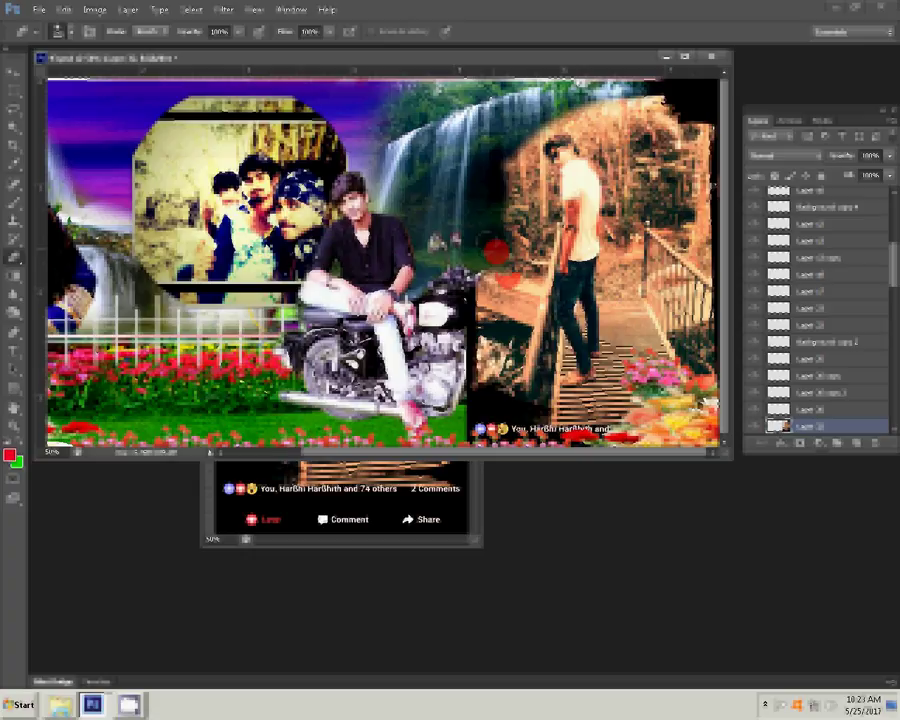
mouse_move(483, 270)
left_mouse_down()
mouse_move(472, 302)
mouse_move(497, 326)
mouse_move(519, 285)
left_mouse_up()
mouse_move(497, 326)
left_mouse_down()
mouse_move(511, 359)
mouse_move(501, 397)
mouse_move(481, 399)
mouse_move(475, 452)
left_mouse_up()
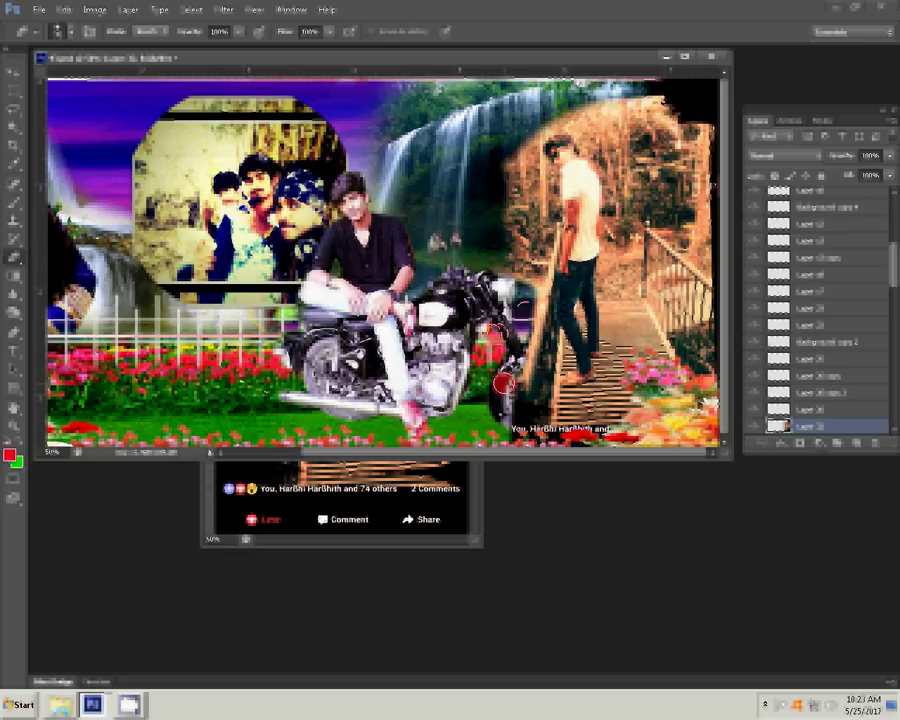
left_click_drag(585, 309, 606, 310)
- Trace a Pen tool path along the standing man and bridge railings and around the surrounding forest, and convert it to a selection
key("ctrl+space")
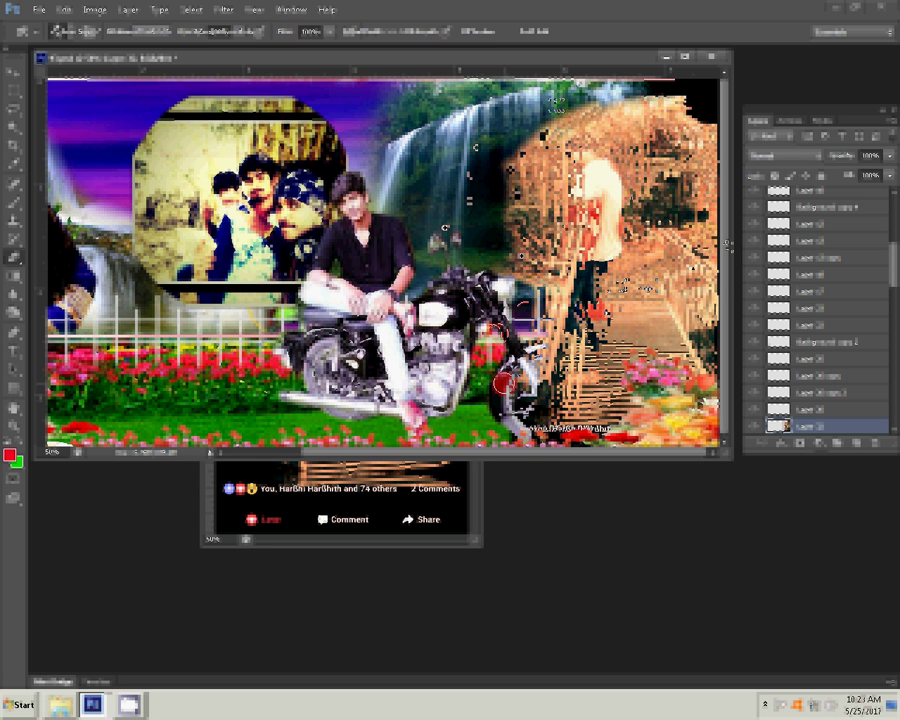
left_click_drag(500, 147, 733, 288)
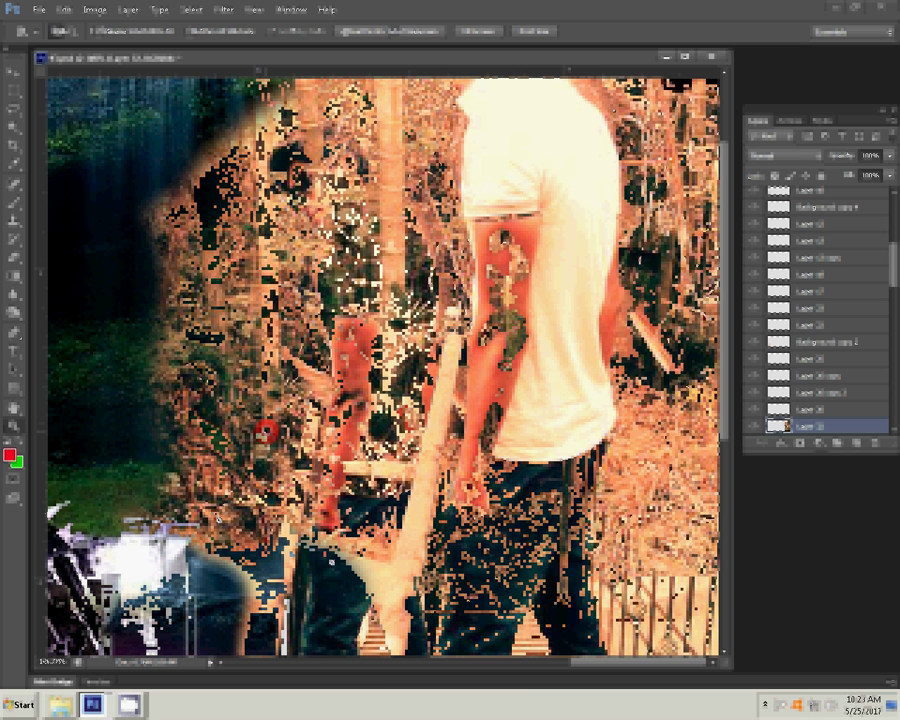
left_click(392, 568)
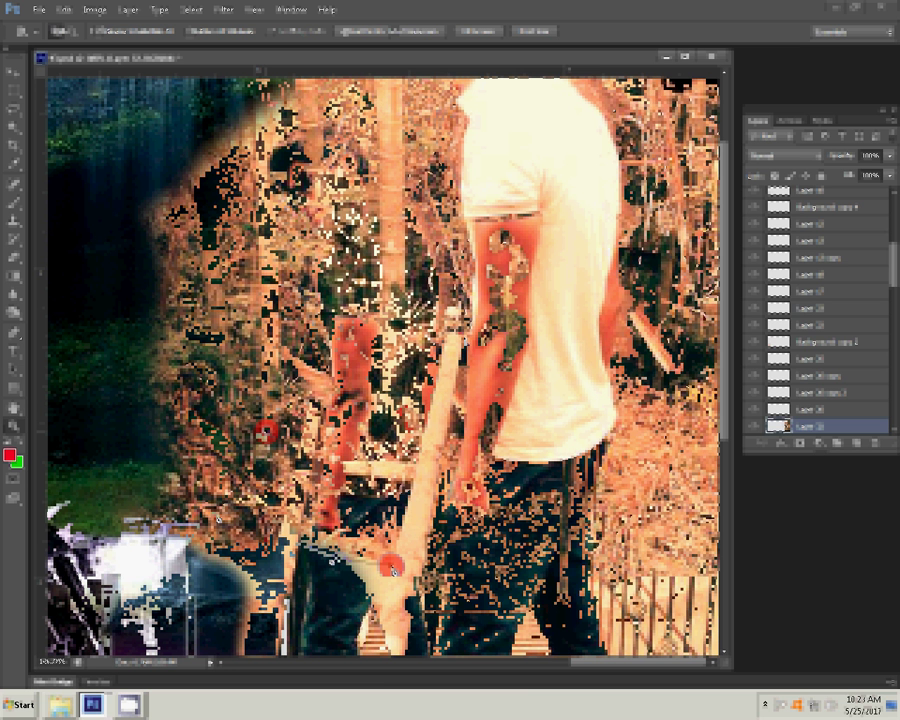
left_click_drag(469, 267, 384, 466)
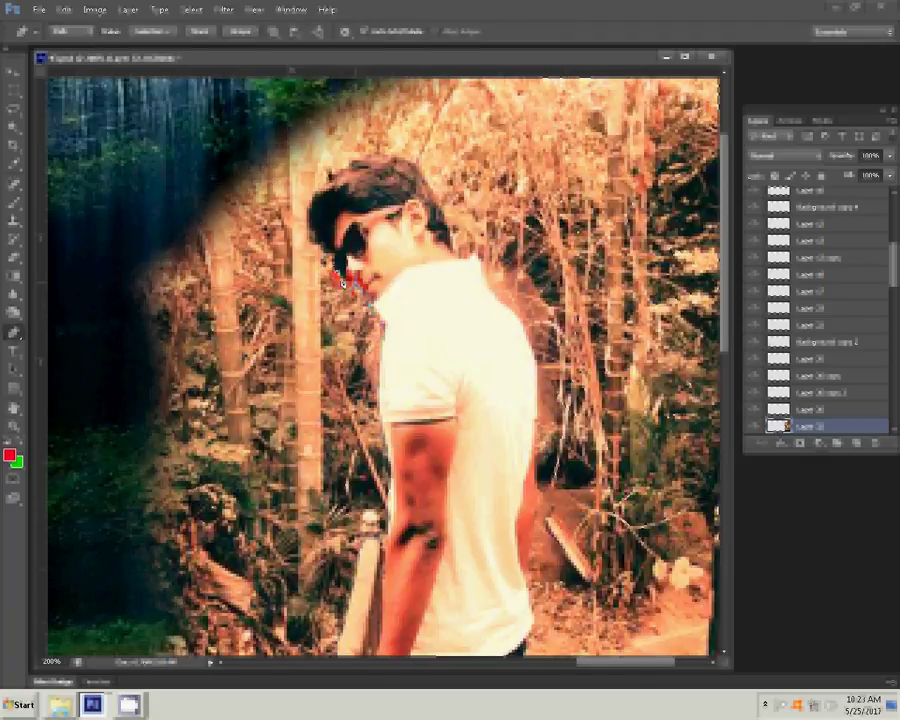
left_click_drag(340, 281, 332, 264)
left_click_drag(313, 196, 372, 163)
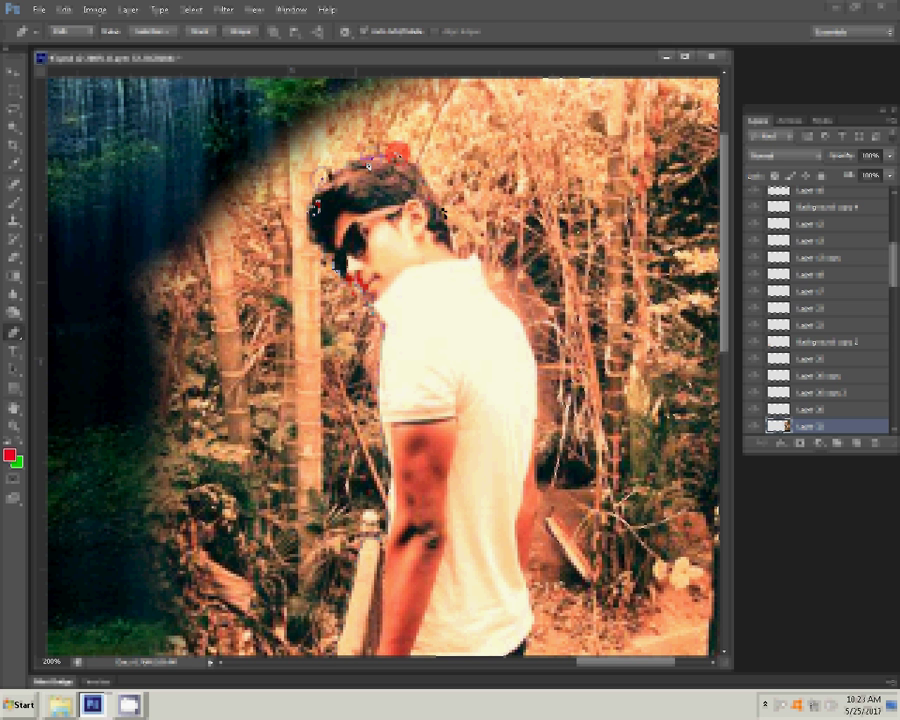
mouse_move(461, 263)
left_mouse_down()
mouse_move(477, 269)
mouse_move(524, 341)
left_mouse_up()
left_click_drag(540, 385, 496, 285)
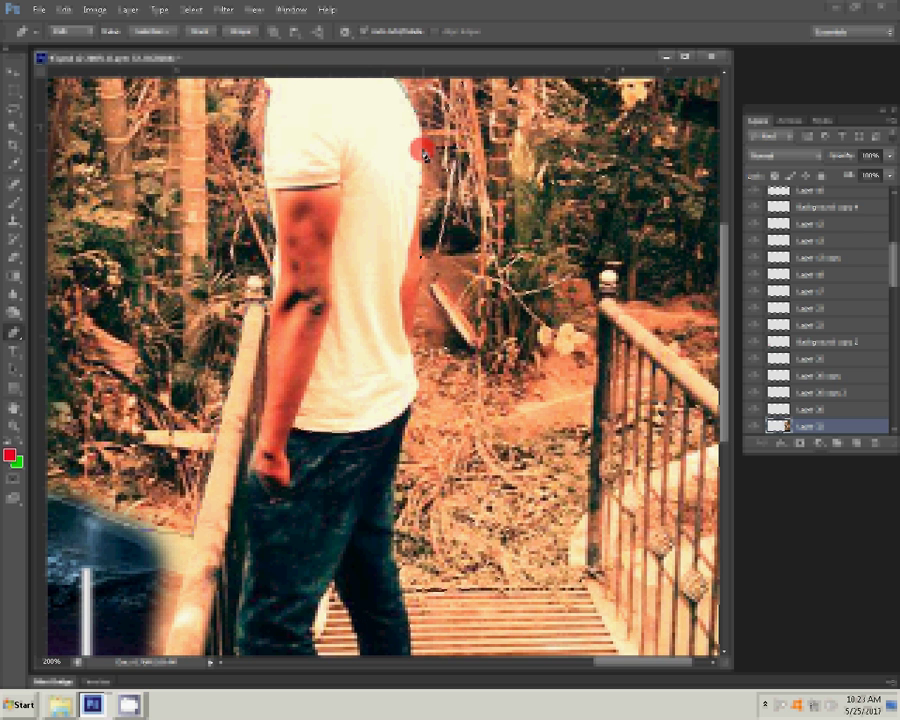
left_click(417, 325)
left_click(419, 396)
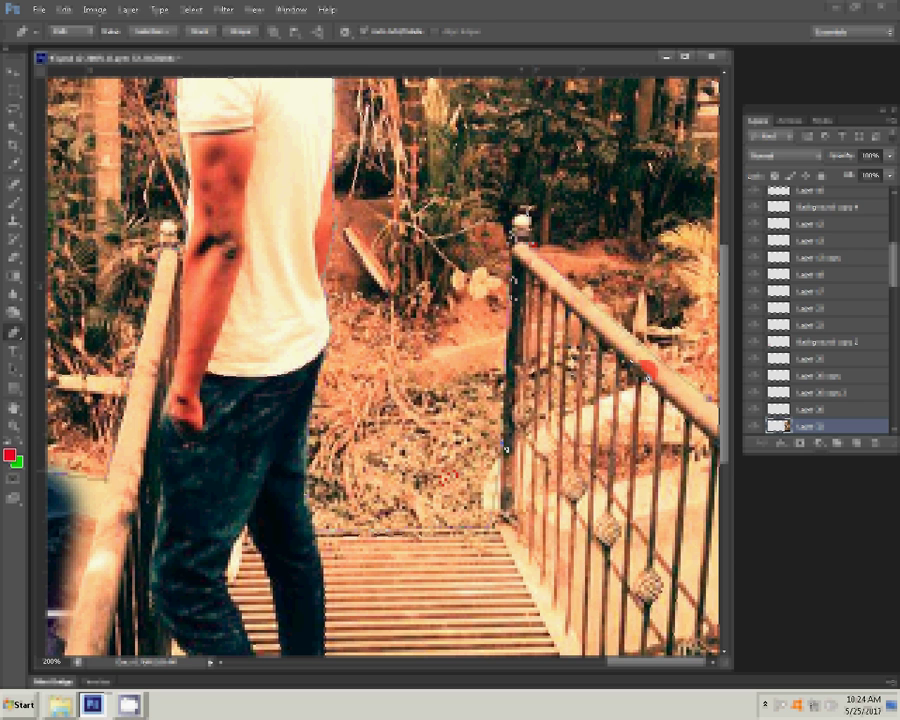
scroll(649, 375, "down", 7)
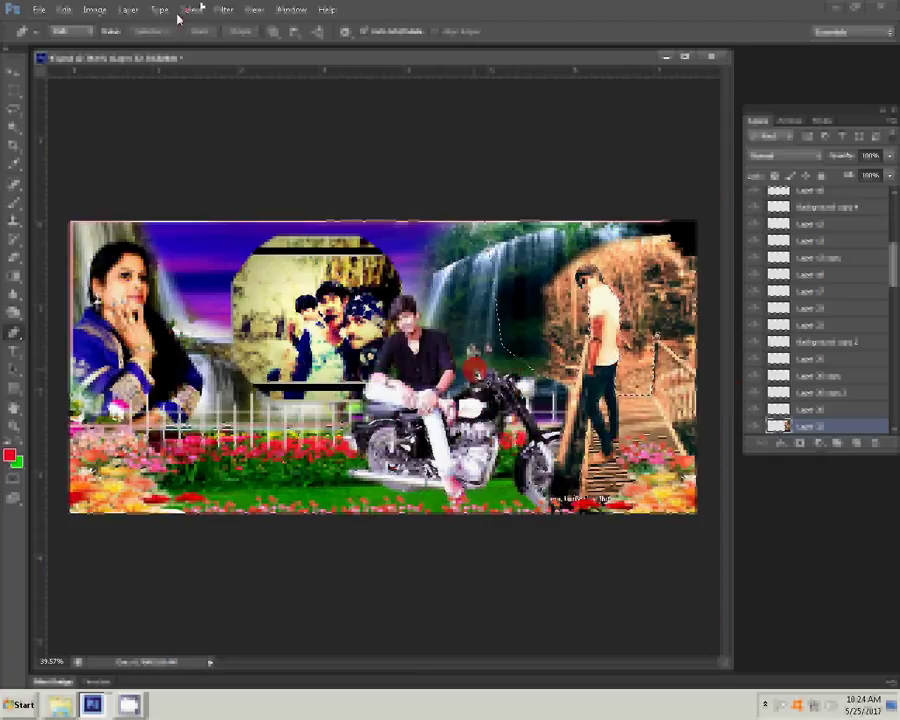
- Feather the selection, delete the forest background around the standing man and bridge, and clear the selection
left_click(188, 10)
mouse_move(230, 164)
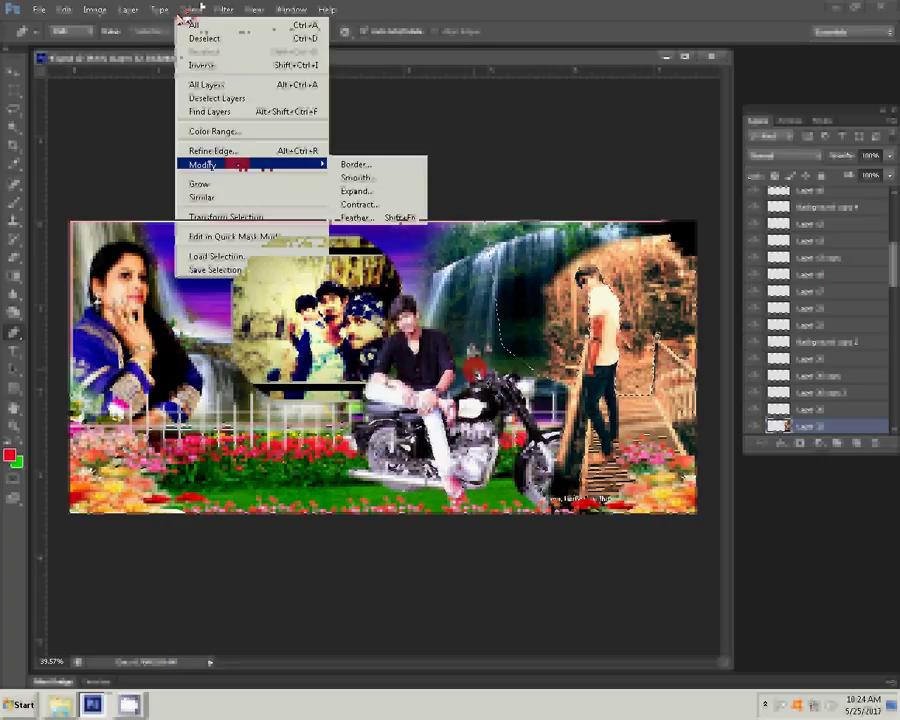
left_click(362, 205)
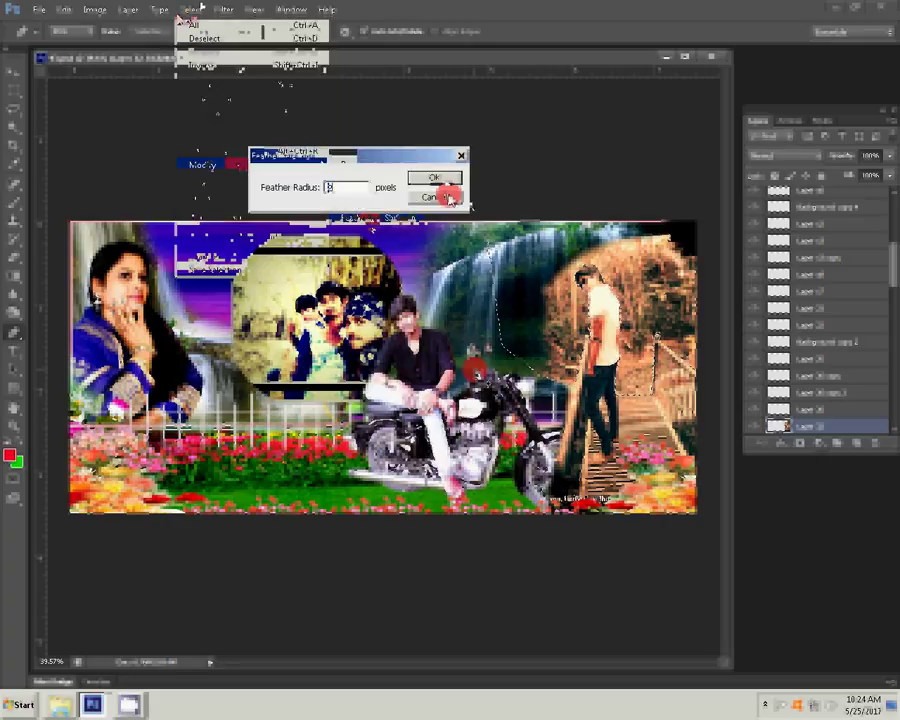
left_click(444, 188)
key("Delete")
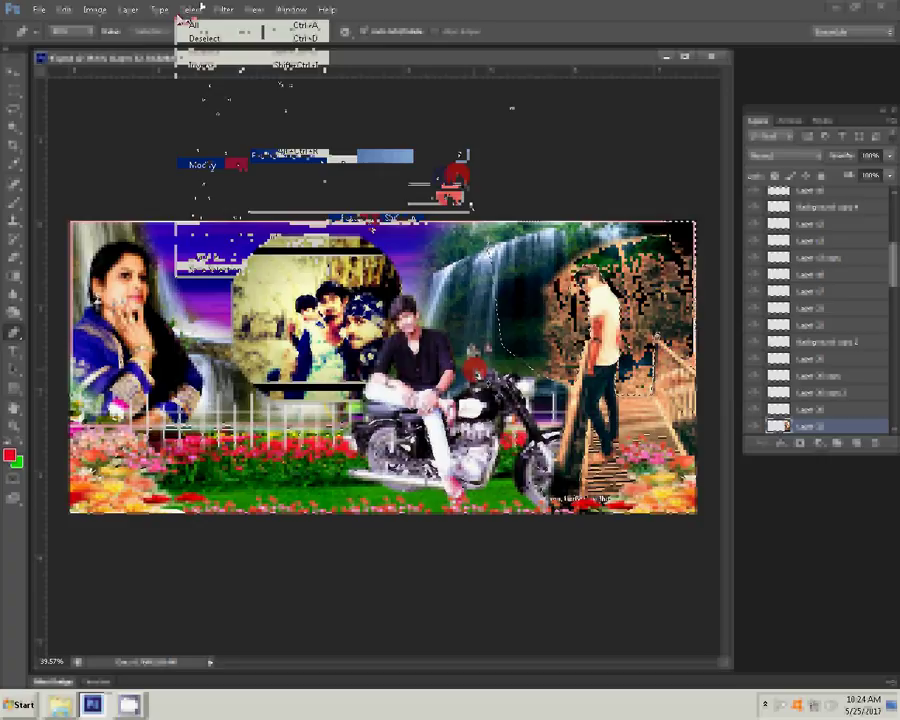
left_click(205, 38)
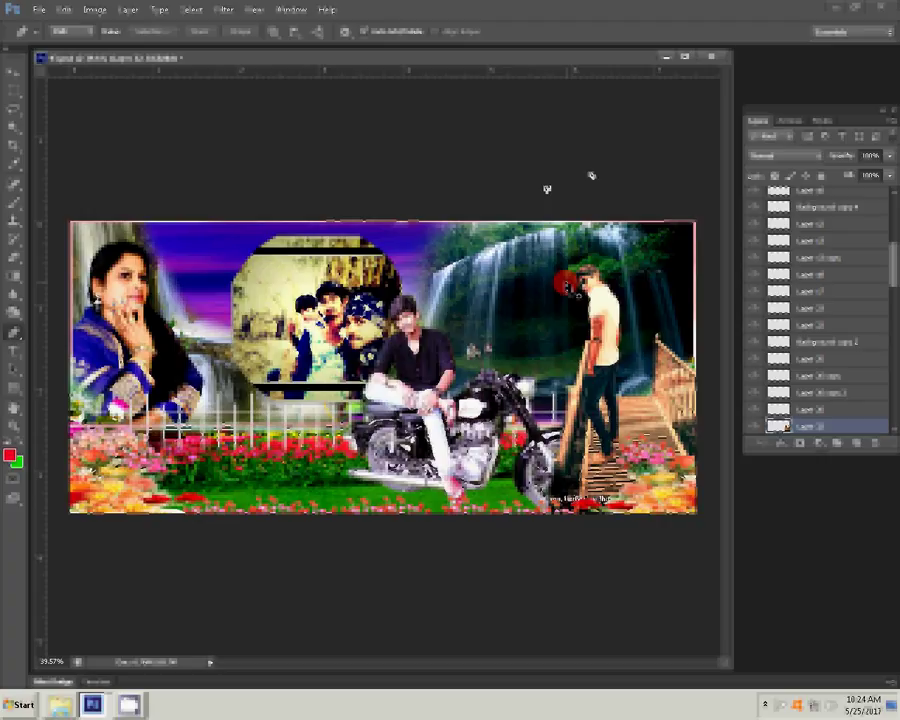
- Scale the octagonal group photo to about 86% closer to the woman, and shift the man on the motorcycle the same way
key("ctrl+t")
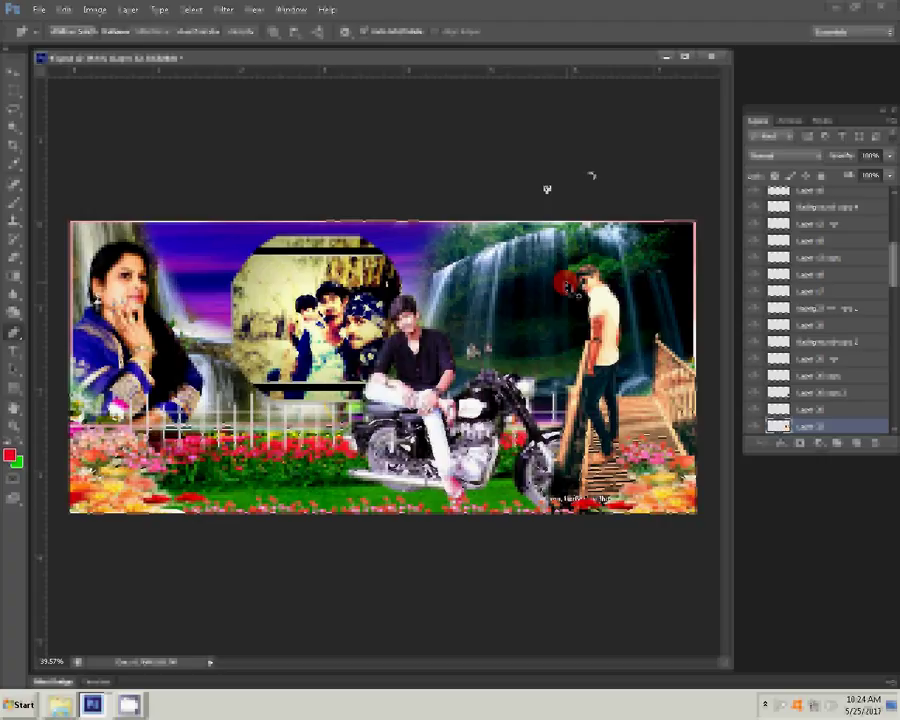
key("ctrl+t")
left_click_drag(315, 290, 276, 280)
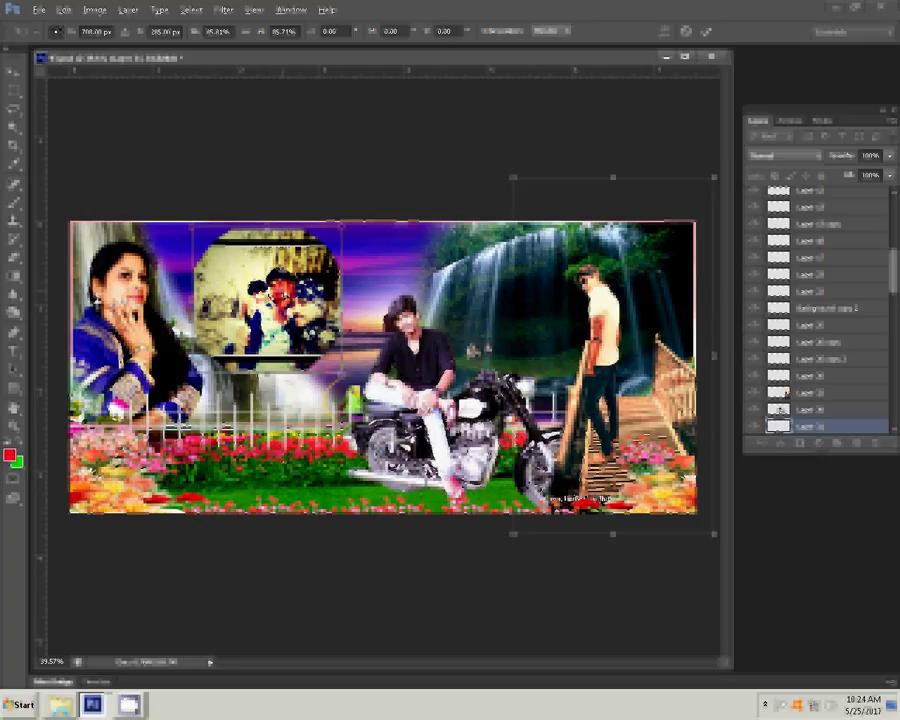
key("Return")
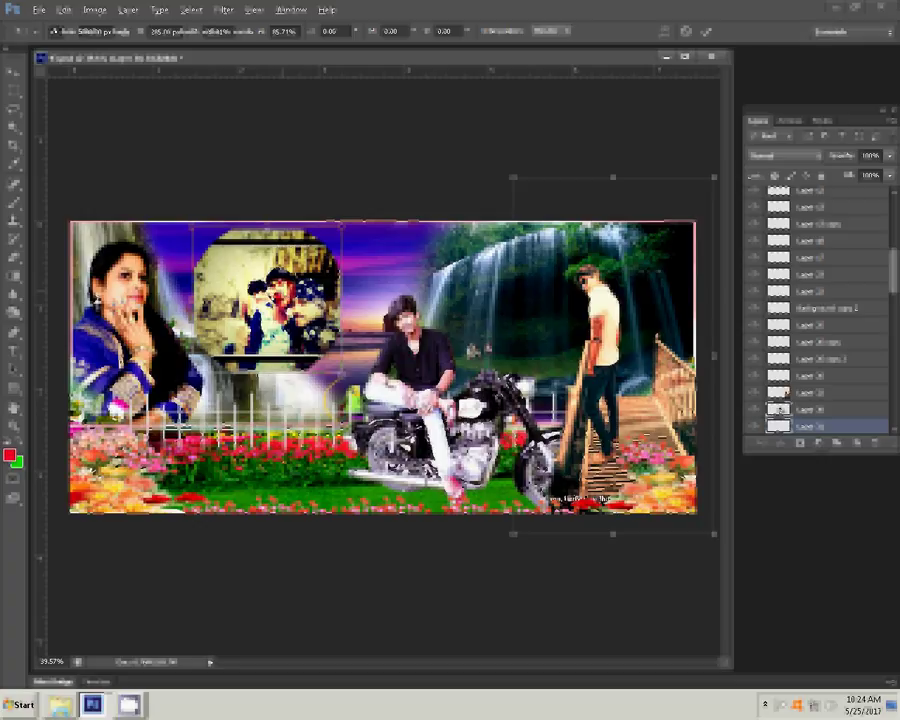
left_click_drag(420, 398, 381, 390)
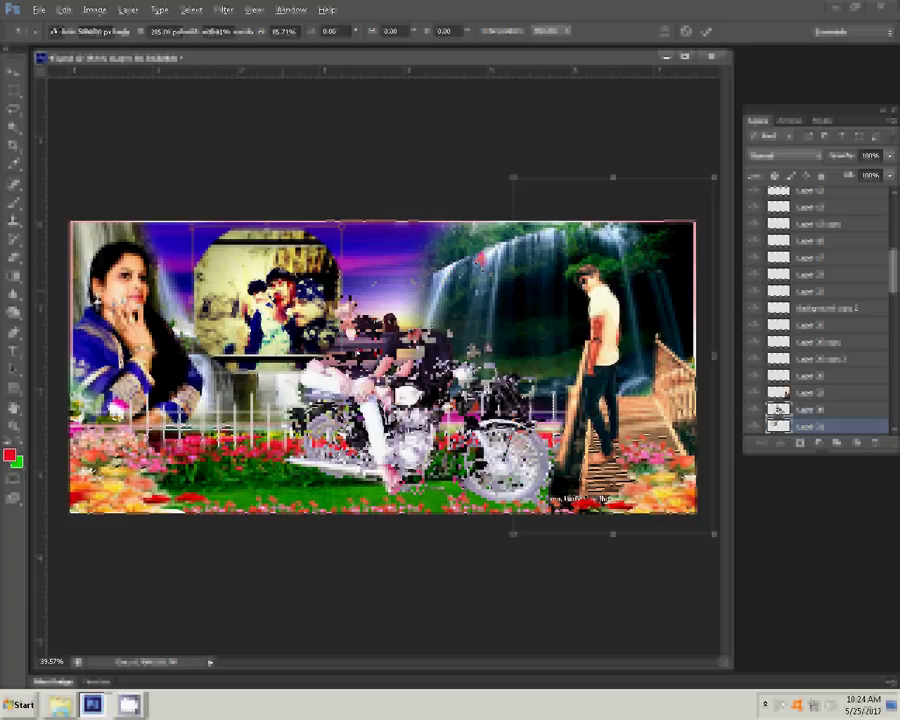
double_click(480, 258)
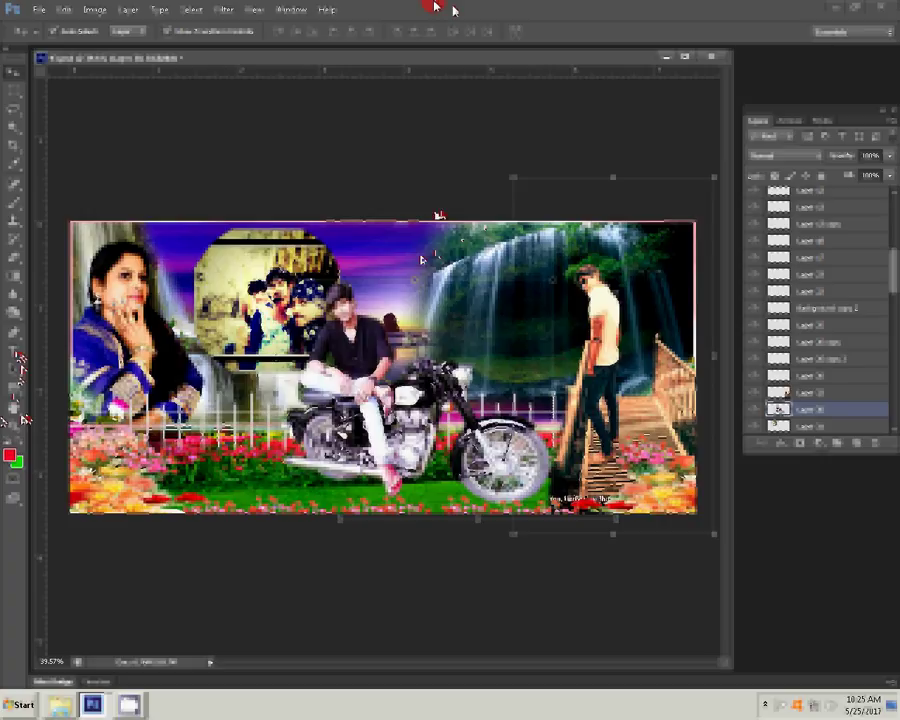
- Activate the horizontal text tool and set the text color to bright red, f92603
key("t")
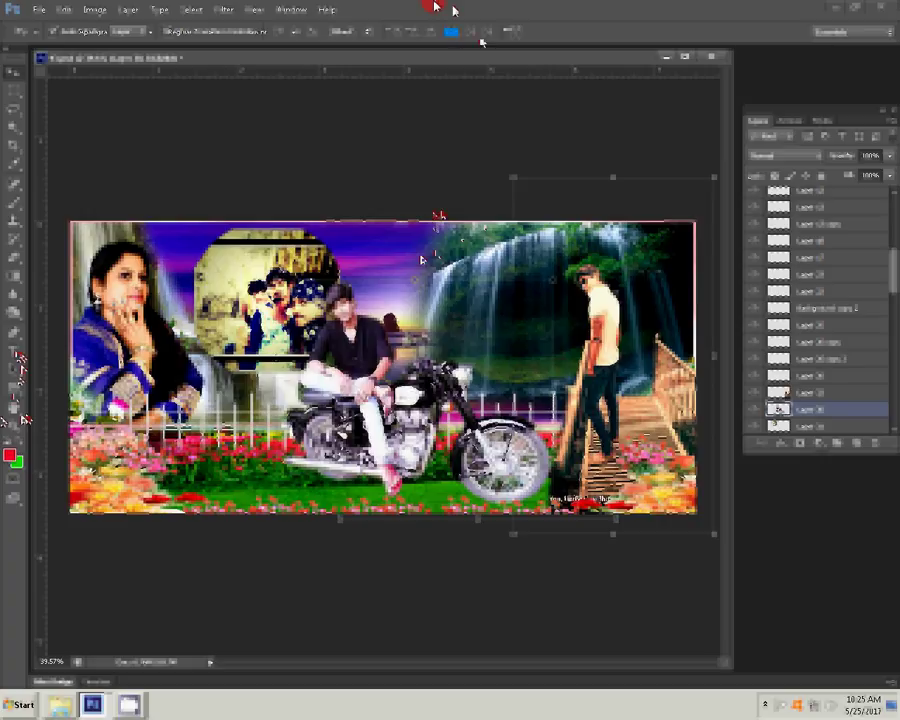
left_click(451, 34)
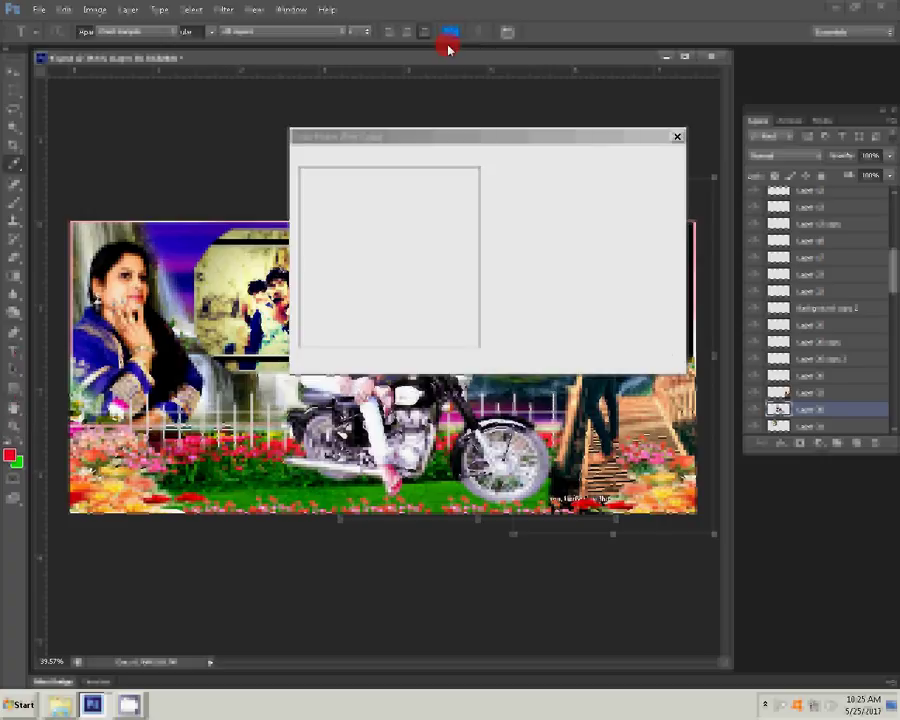
left_click(497, 343)
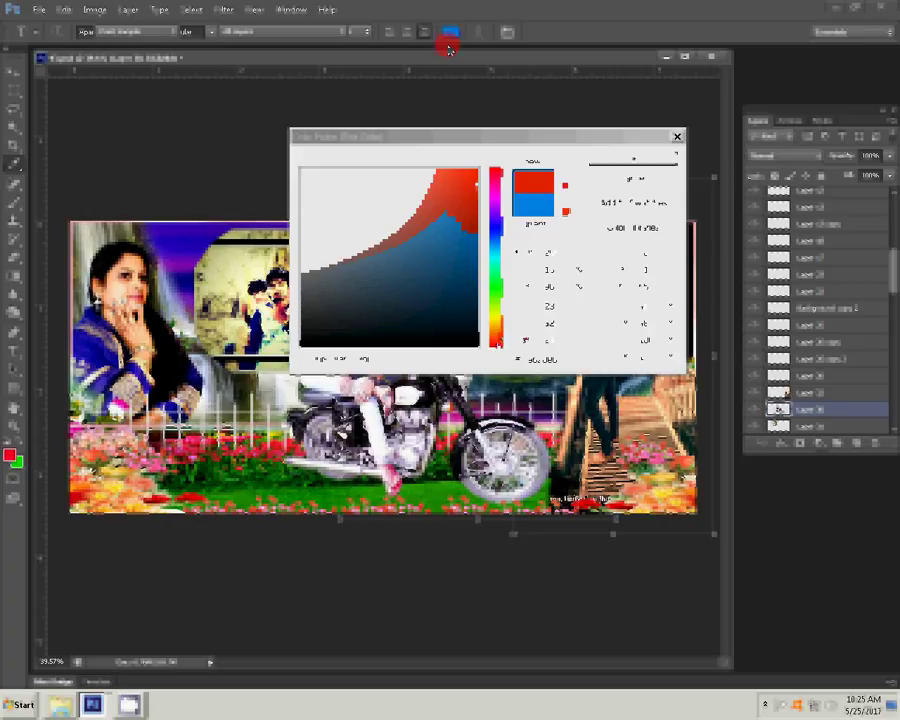
left_click(484, 177)
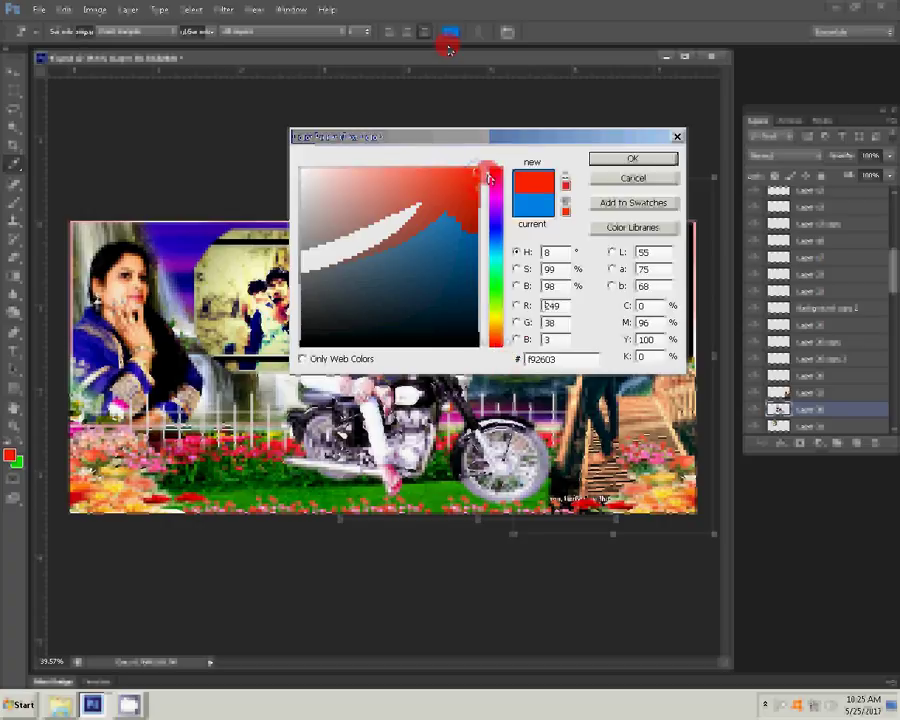
- Add the text HAPPY BIRTHDAY across the waterfall at 36 pt in Aparajita, and shift it slightly up toward the group photo
left_click(20, 431)
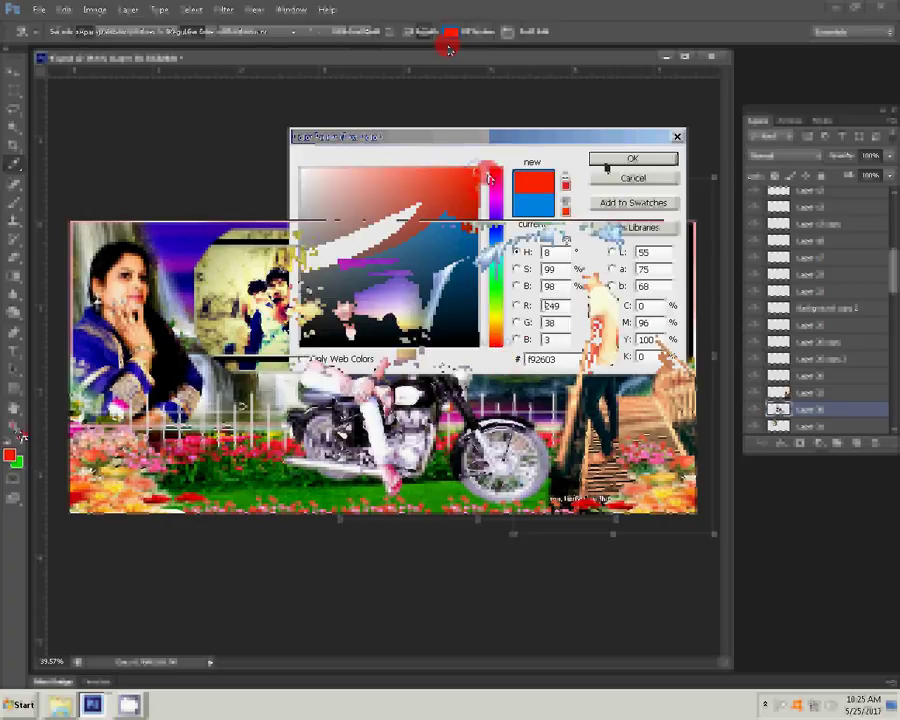
left_click(246, 538)
left_click(246, 538)
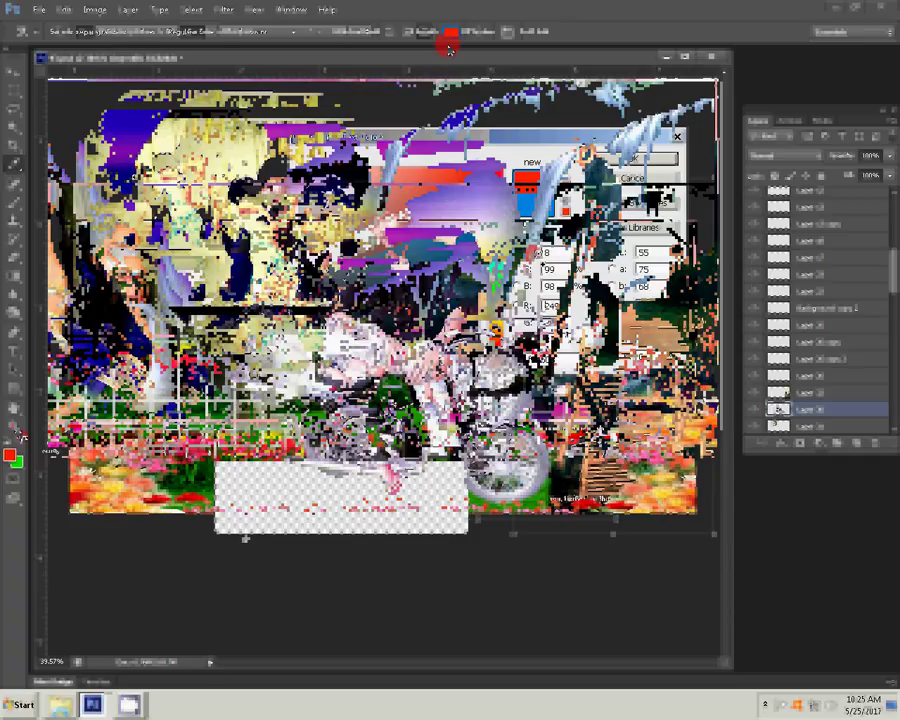
left_click(490, 305)
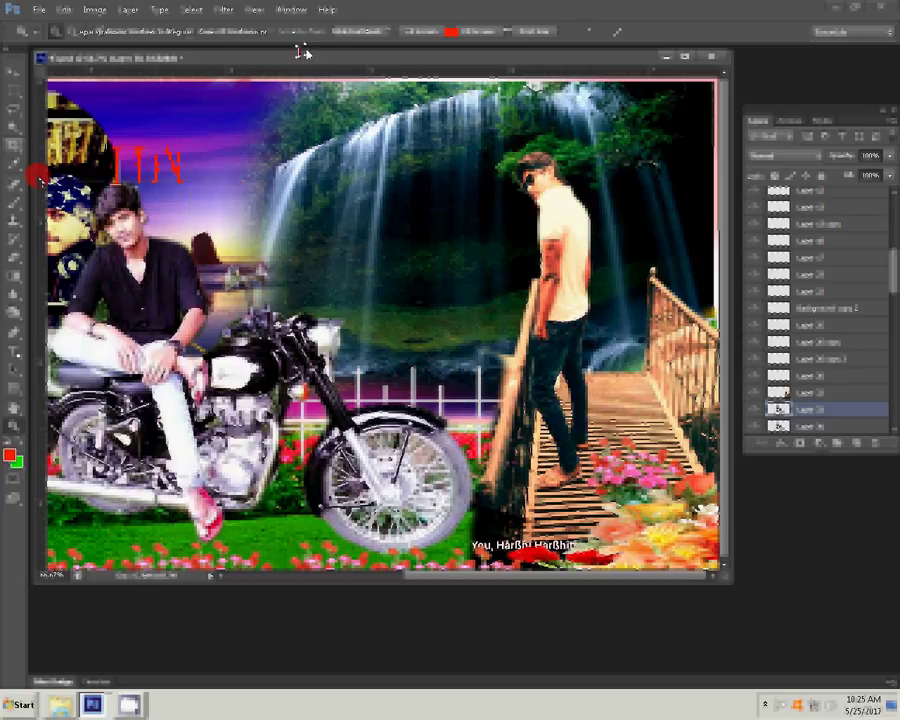
key("t")
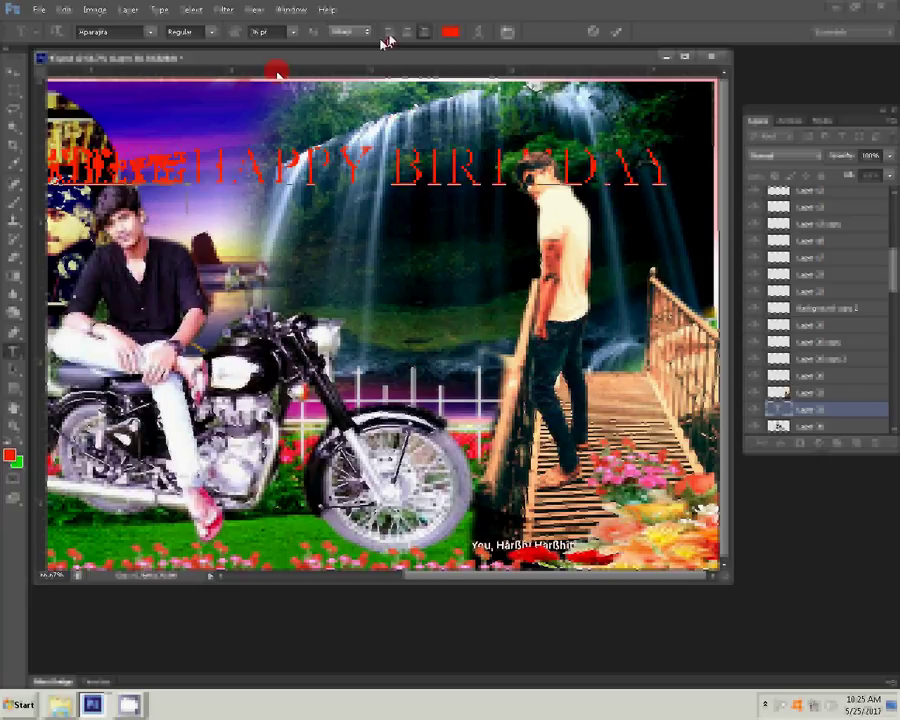
left_click(612, 33)
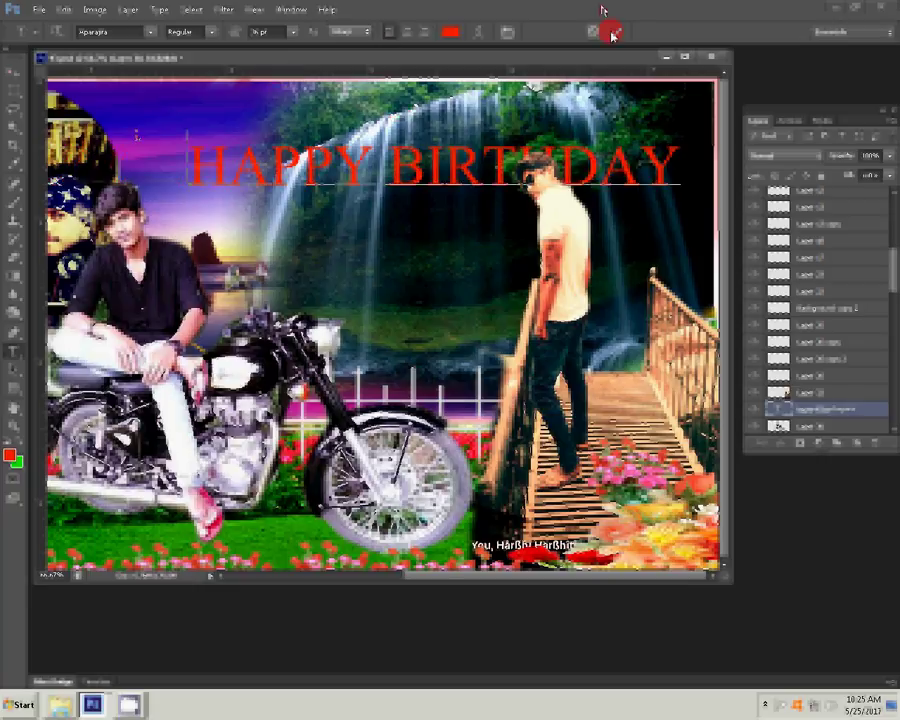
left_click(17, 76)
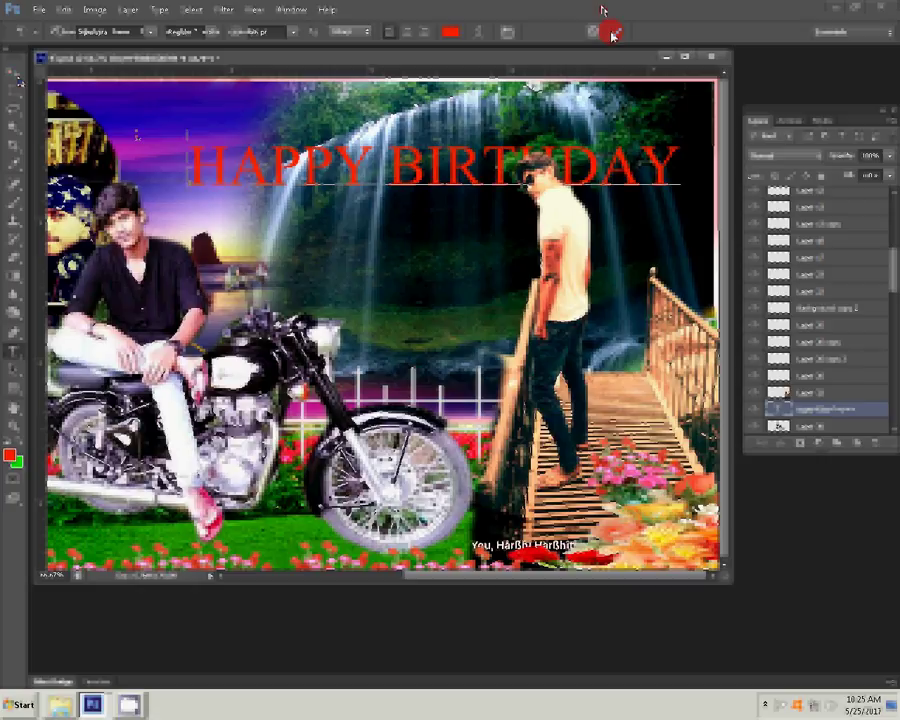
left_click_drag(406, 166, 350, 166)
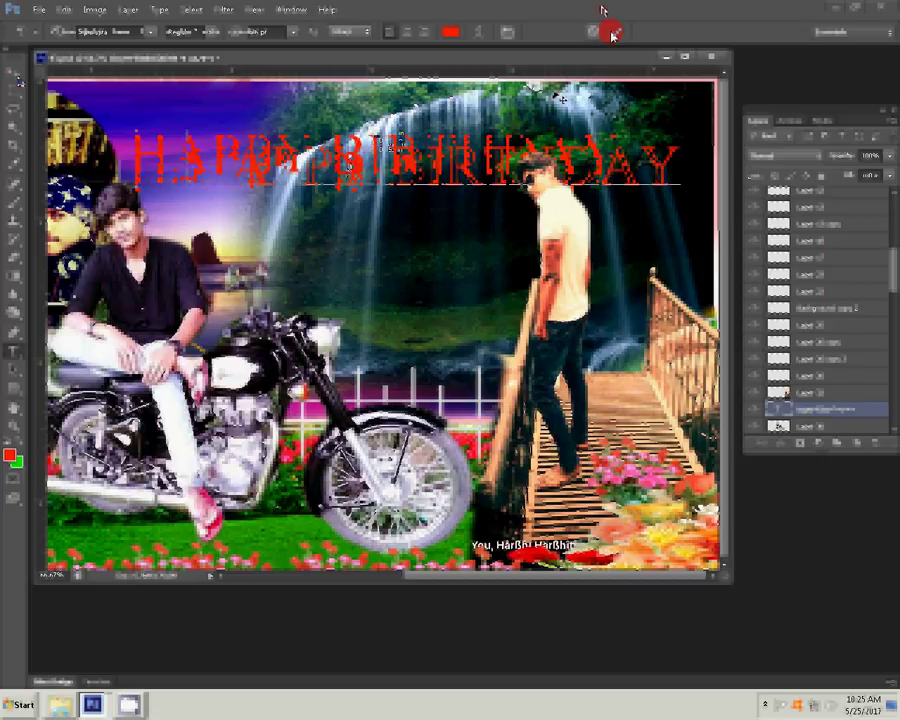
- Warp the HAPPY BIRTHDAY text with the Flag style, horizontal, with a bend of +50%
left_click(478, 33)
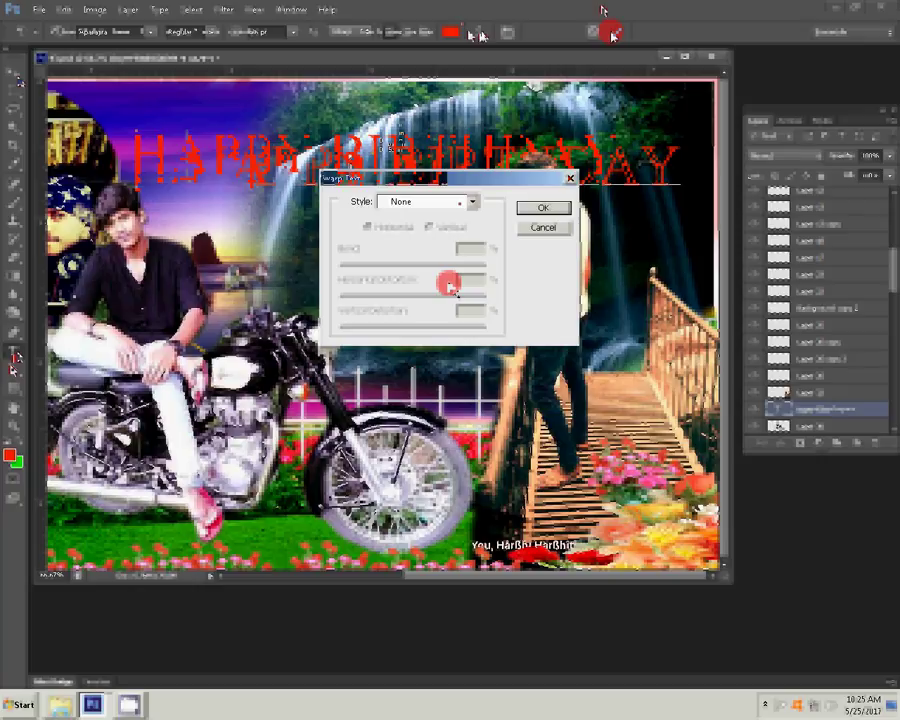
left_click(470, 201)
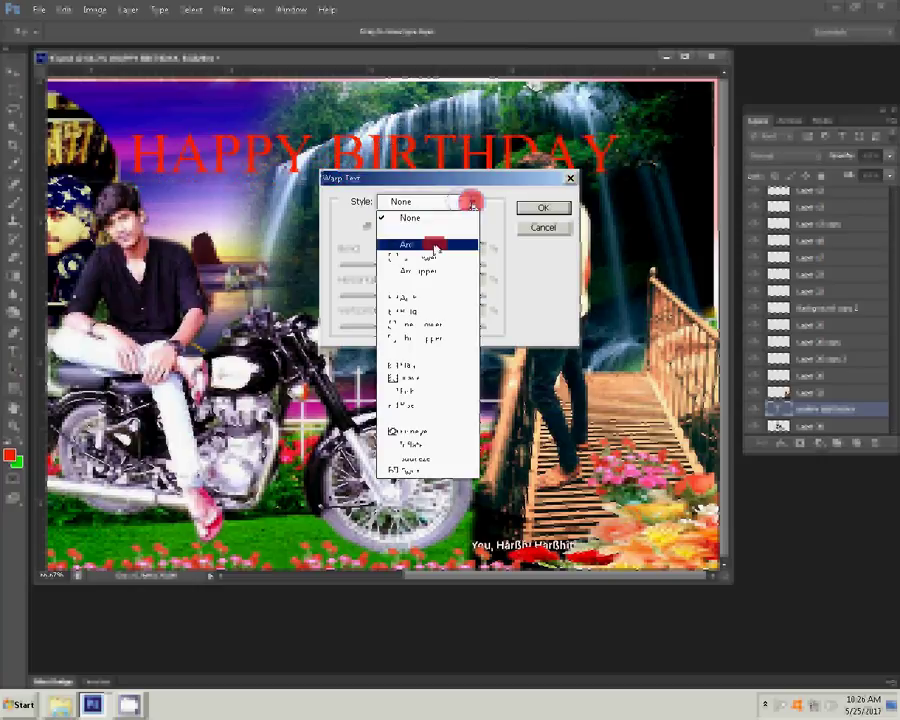
left_click(411, 366)
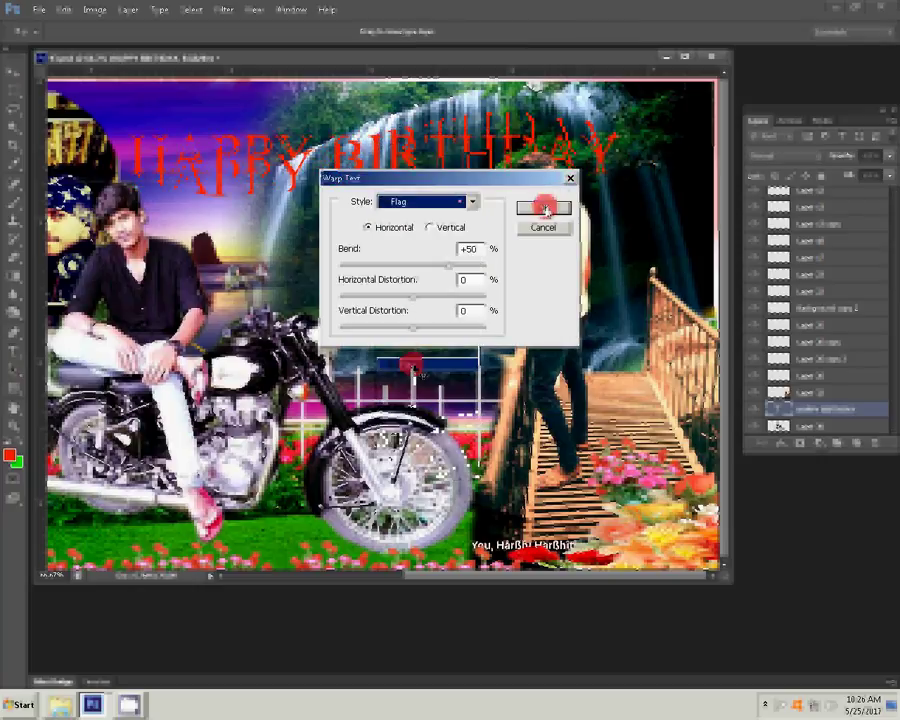
left_click(544, 208)
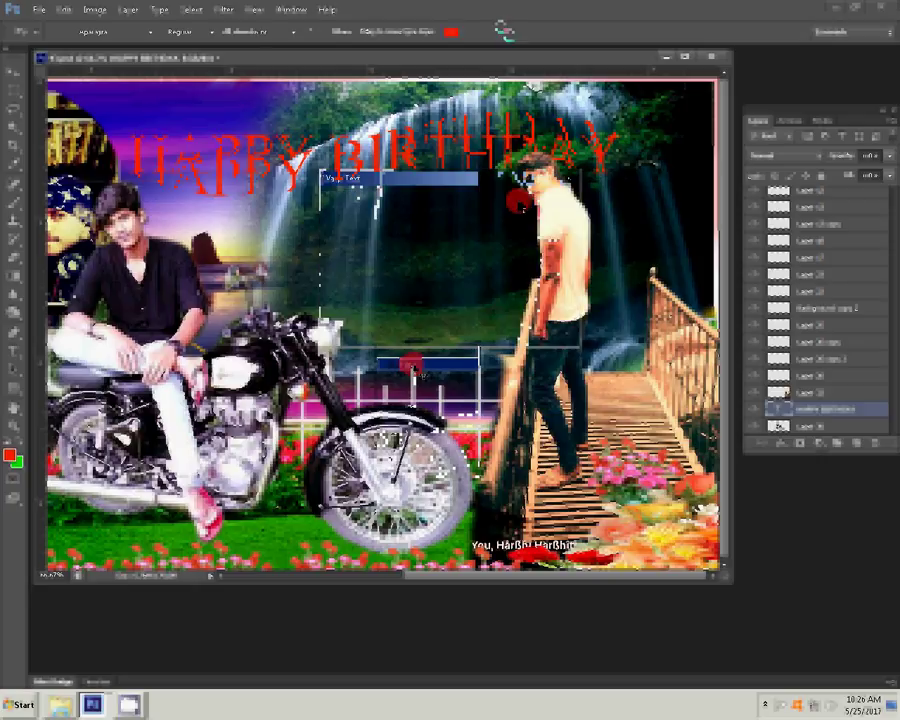
left_click(504, 31)
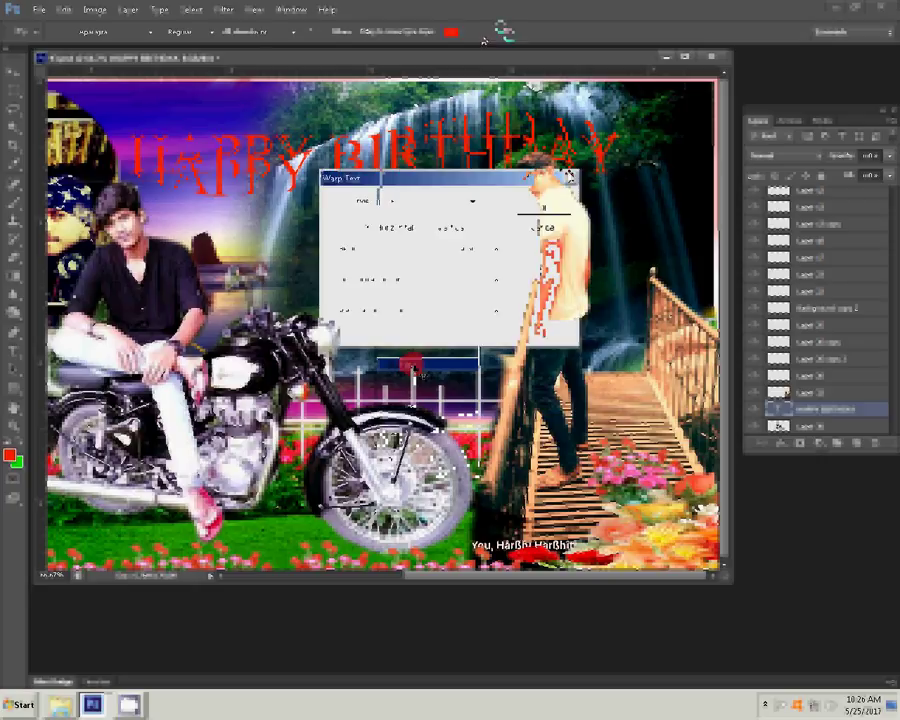
left_click(572, 178)
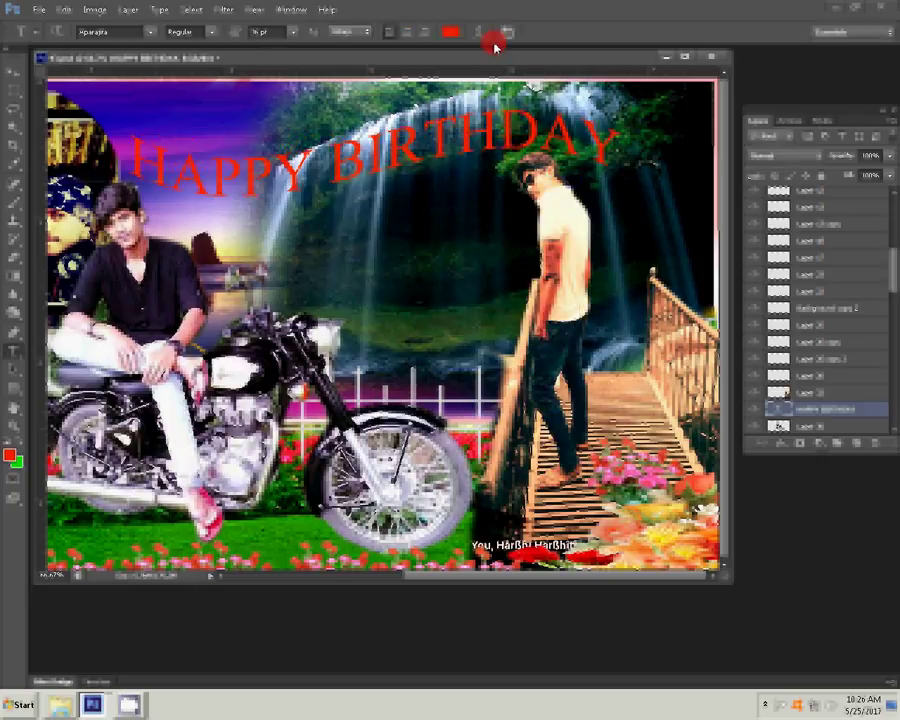
- Try several of the AR fonts on the HAPPY BIRTHDAY text and change it to AR CENA
left_click(509, 33)
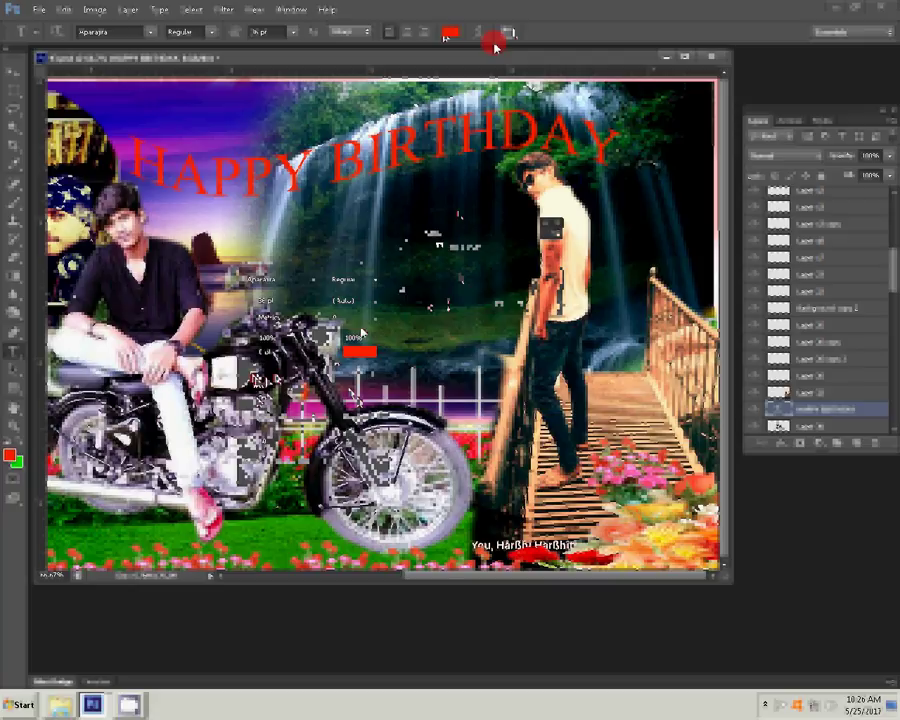
left_click(507, 33)
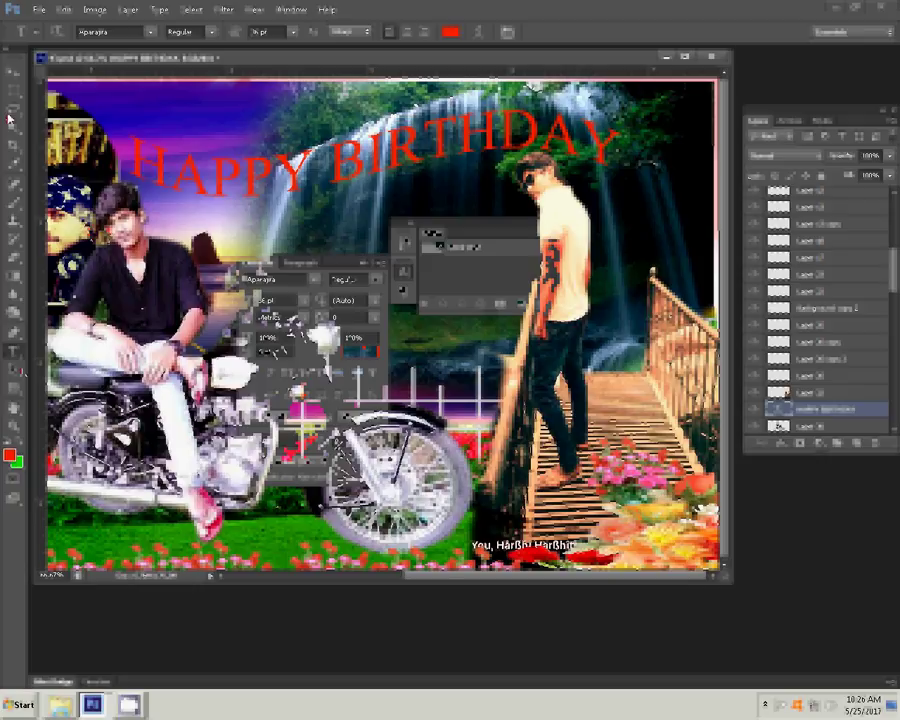
left_click(150, 33)
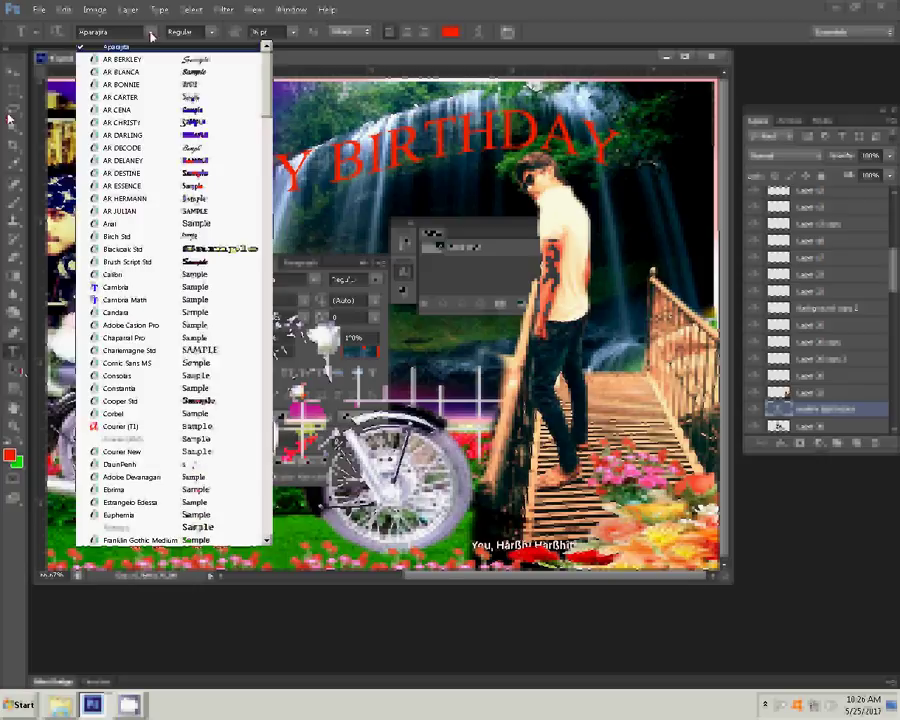
left_click(137, 60)
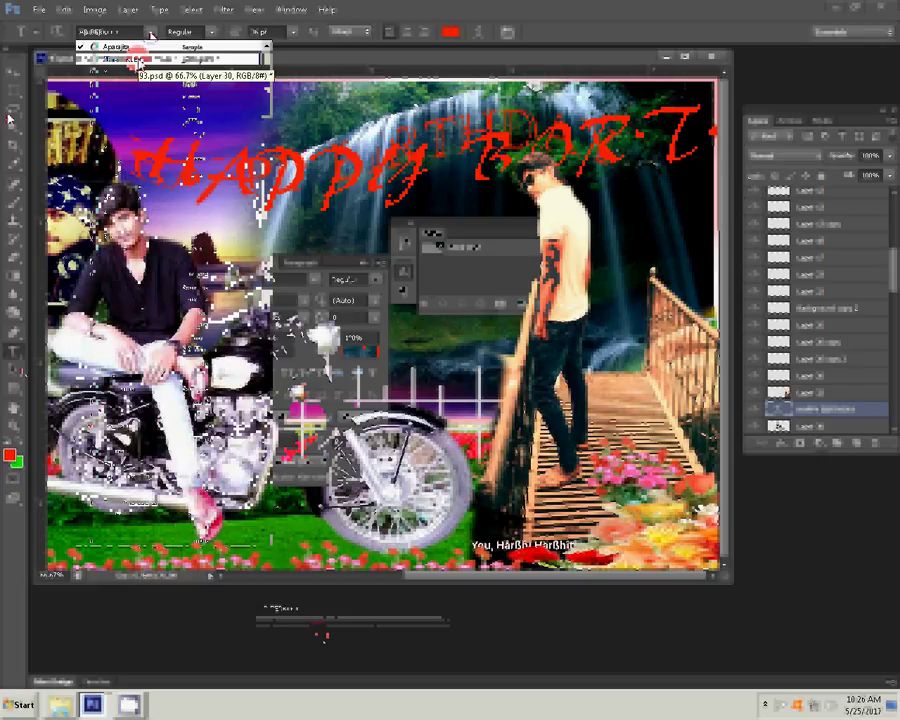
left_click(138, 60)
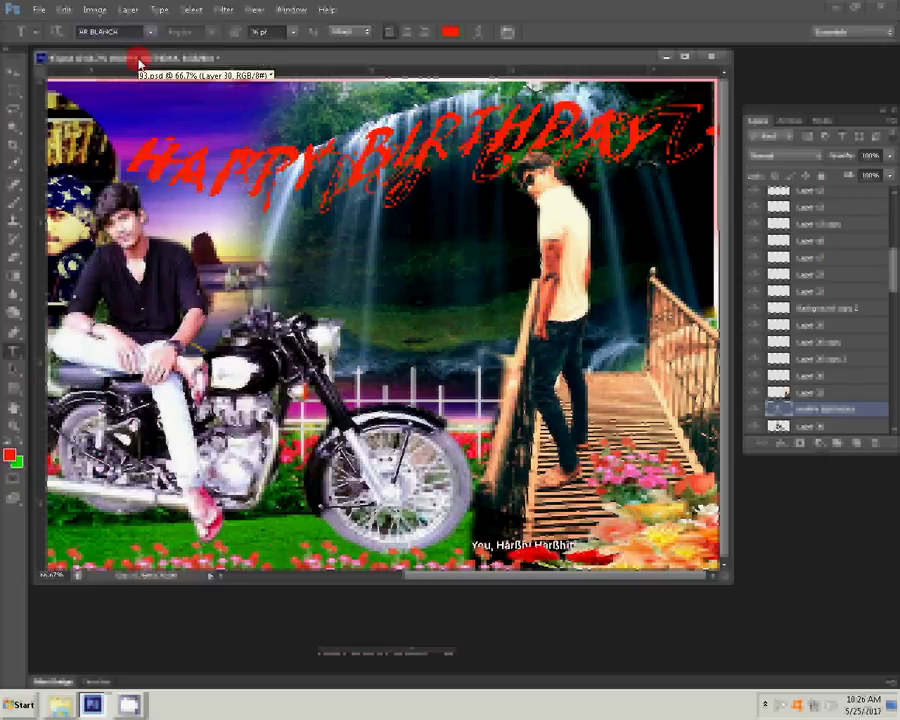
key("Down")
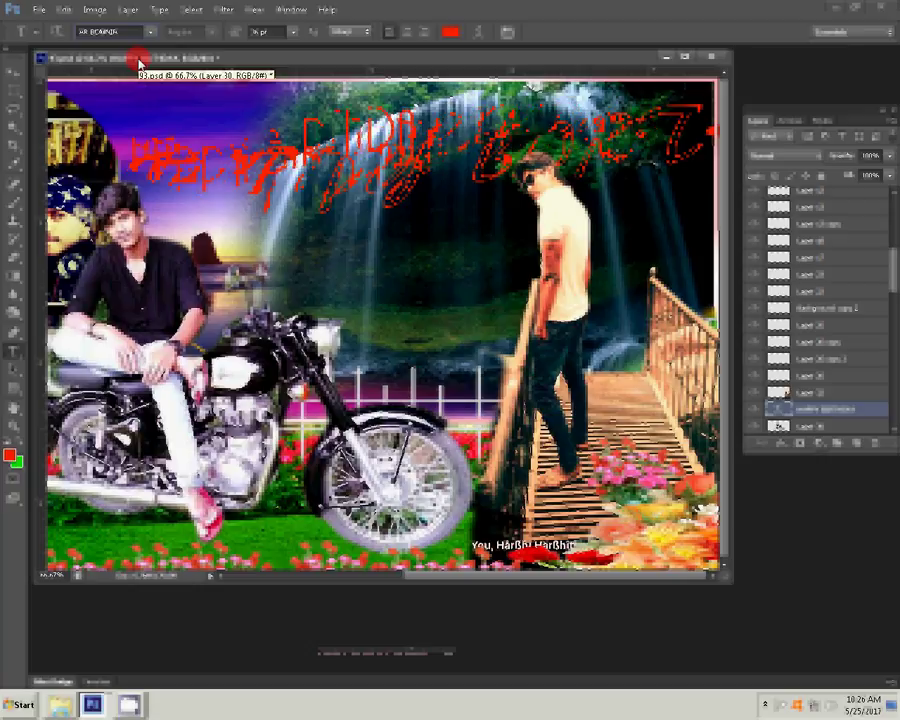
key("Down")
key("Up")
key("Up")
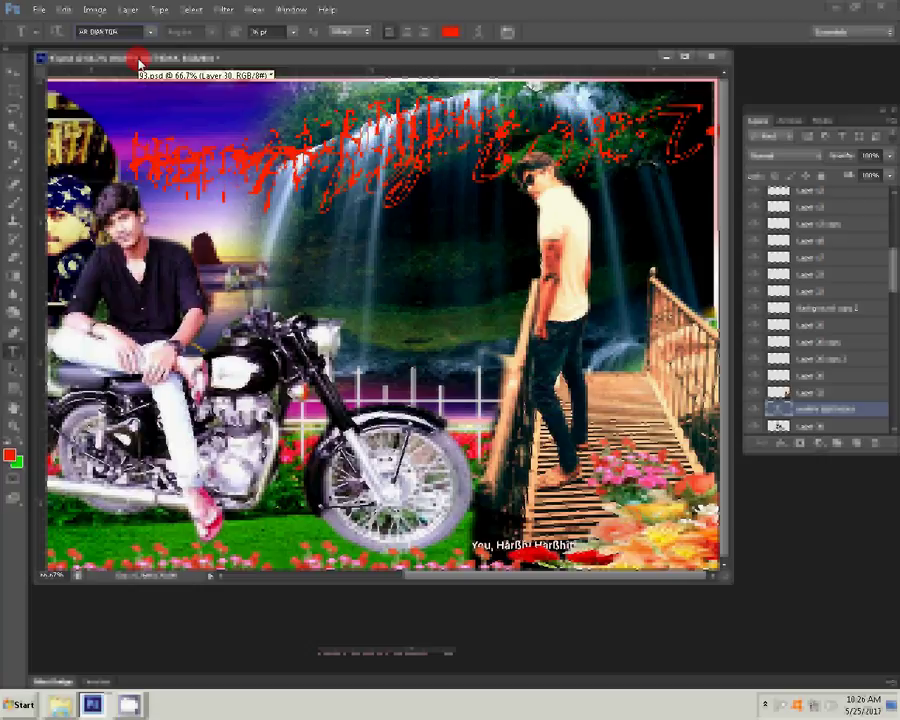
key("Down")
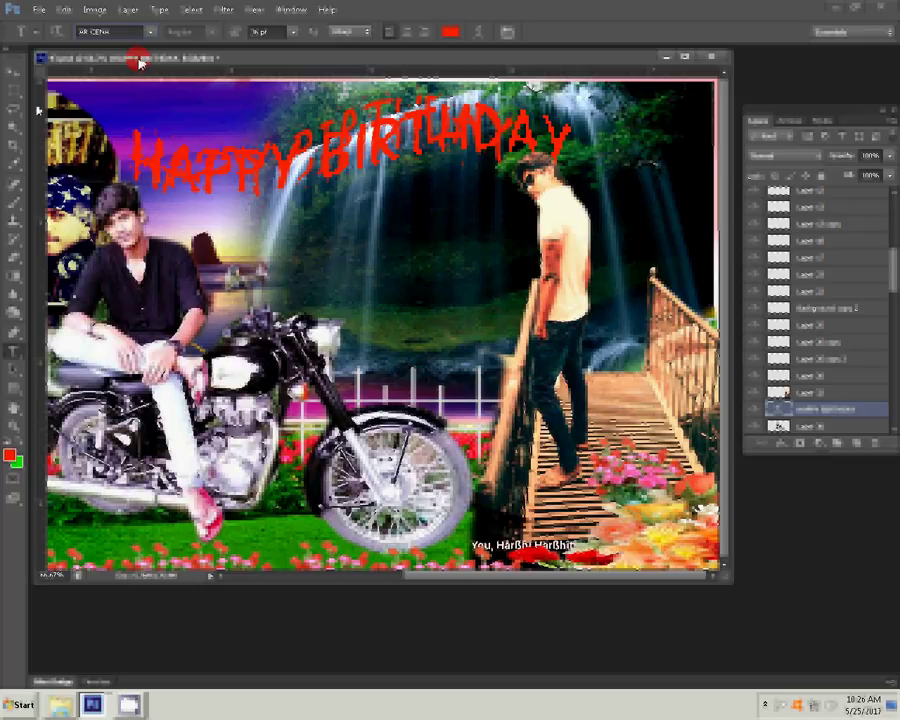
key("Down")
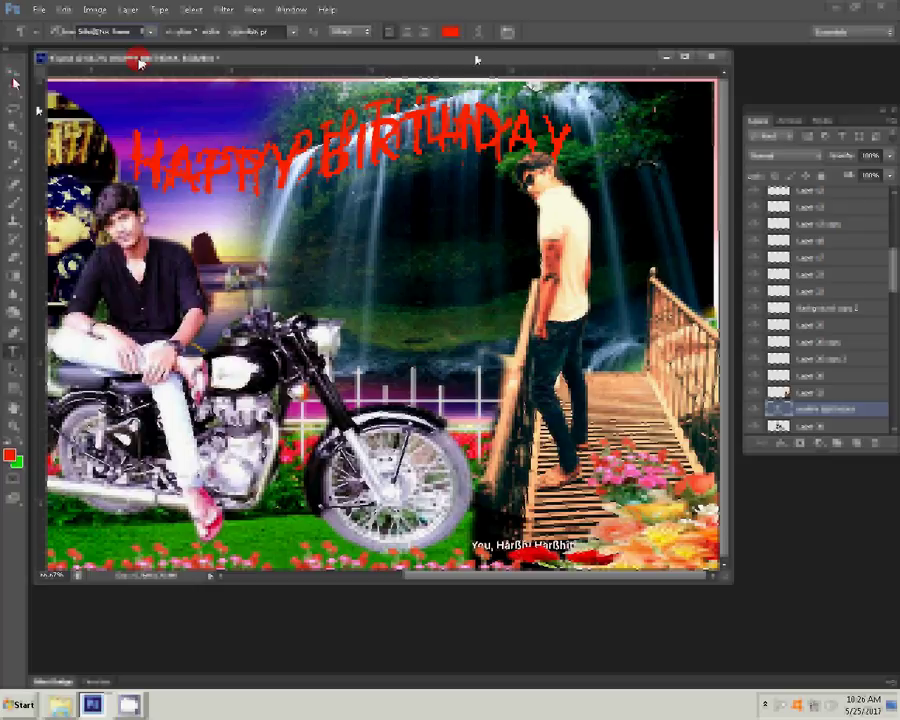
- Narrow the HAPPY BIRTHDAY text to about 67% width and place it between the motorcycle rider and the standing man's head
key("ctrl+t")
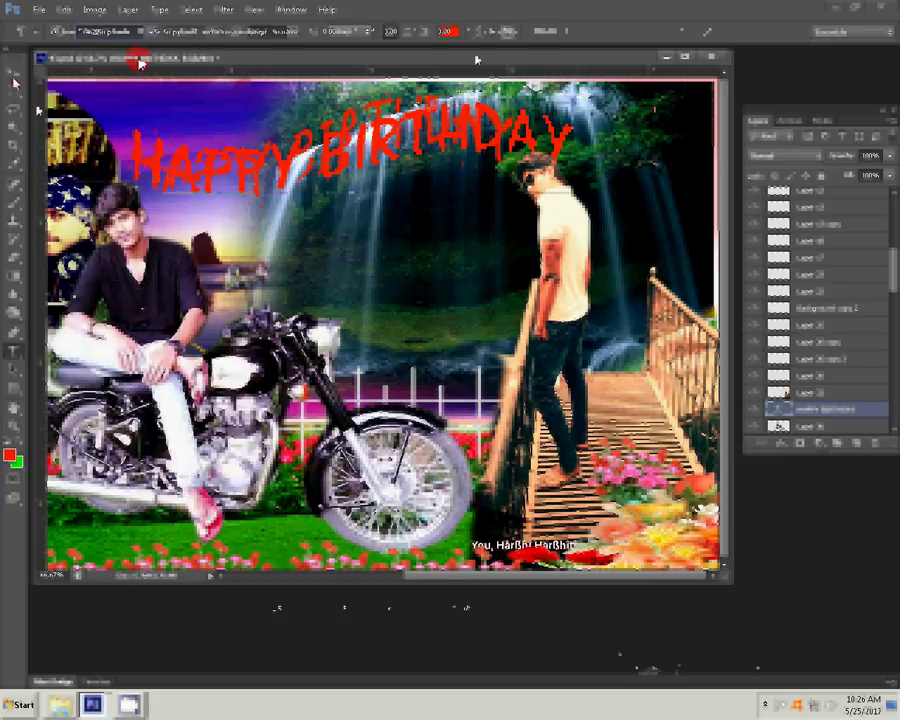
left_click_drag(437, 106, 430, 106)
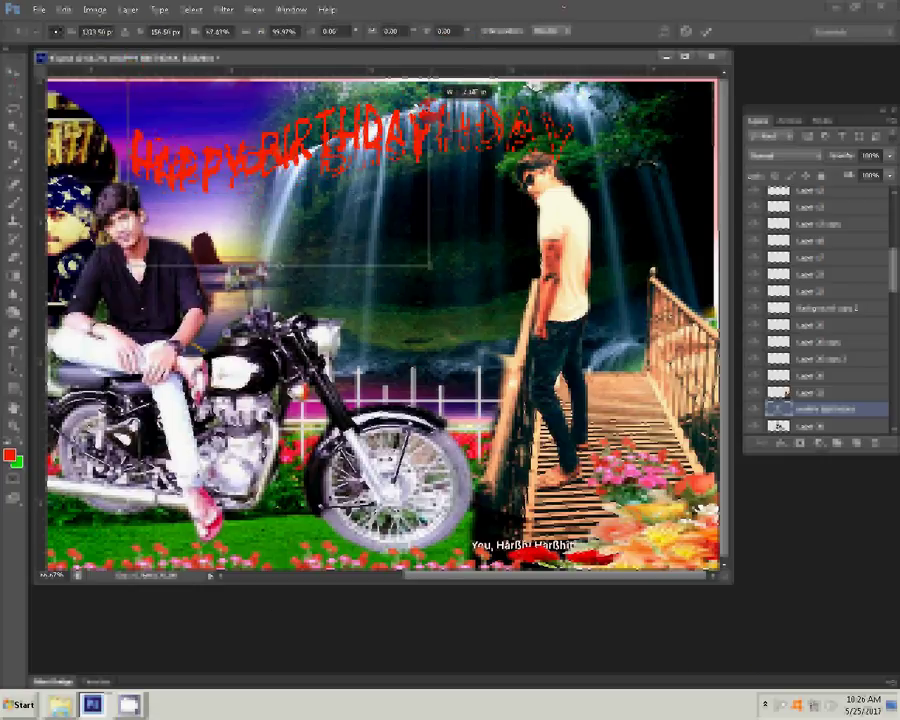
left_click(716, 37)
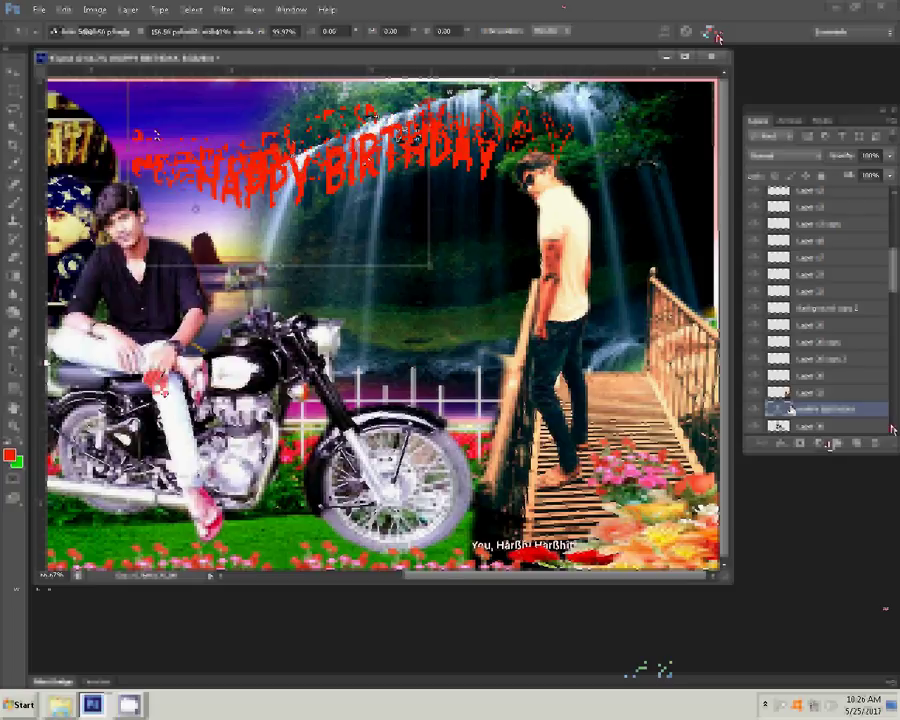
- Recolor the HAPPY BIRTHDAY text to a slightly darker crimson red with a hue of 354°
left_click(15, 352)
left_click(450, 33)
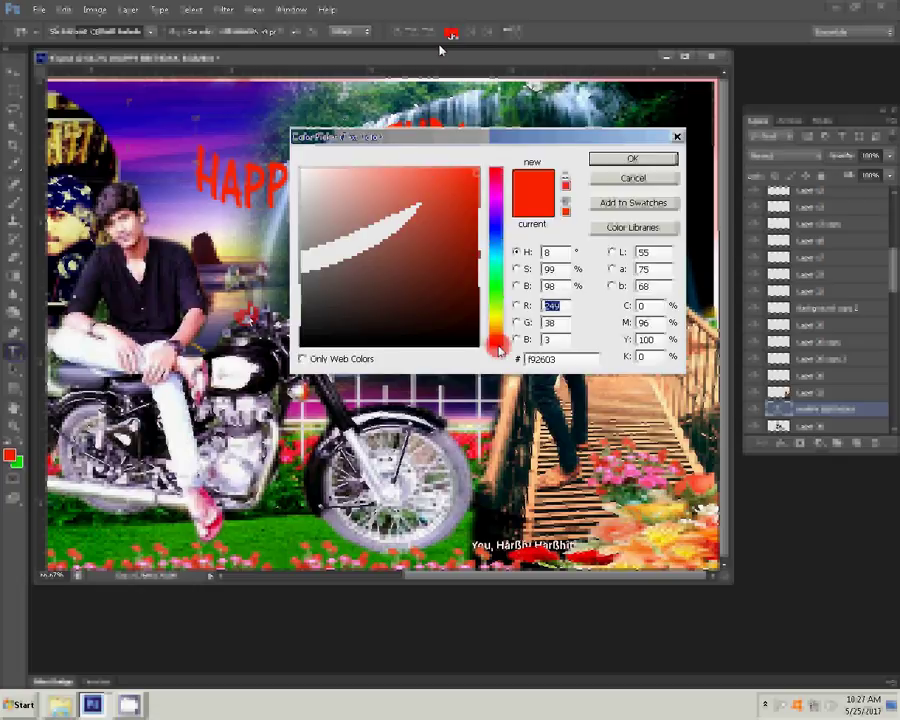
left_click_drag(498, 346, 501, 172)
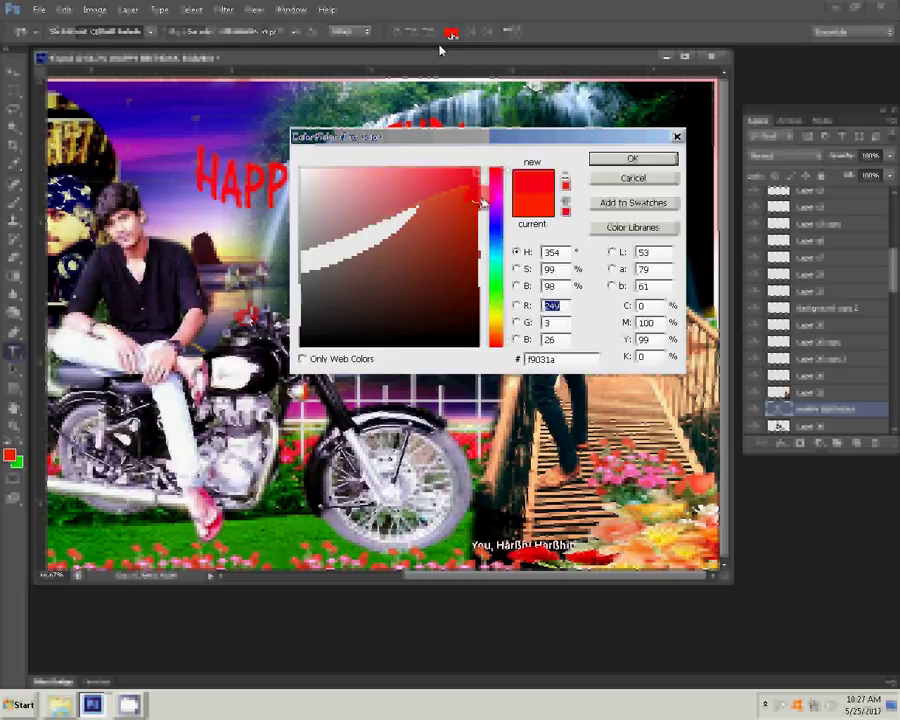
left_click(471, 200)
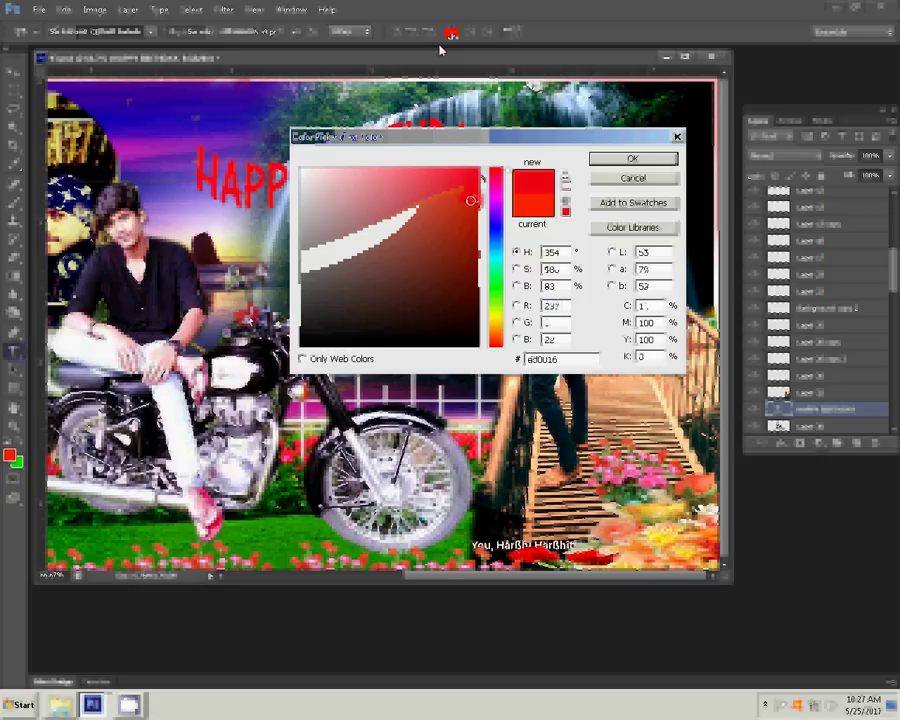
left_click(636, 158)
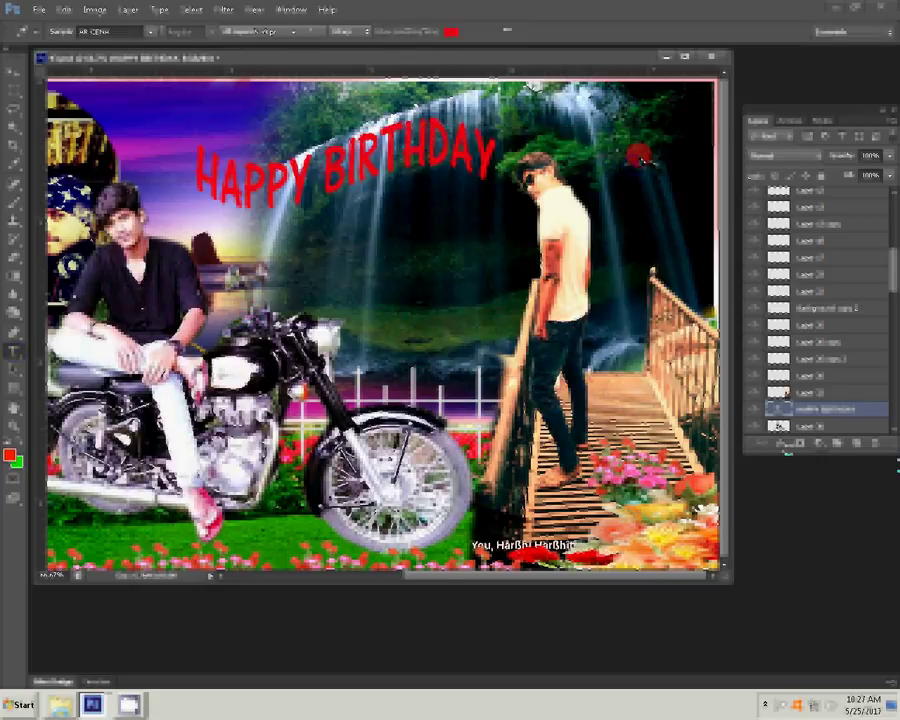
- Add a drop shadow to the HAPPY BIRTHDAY text and color it bright yellow
left_click(781, 443)
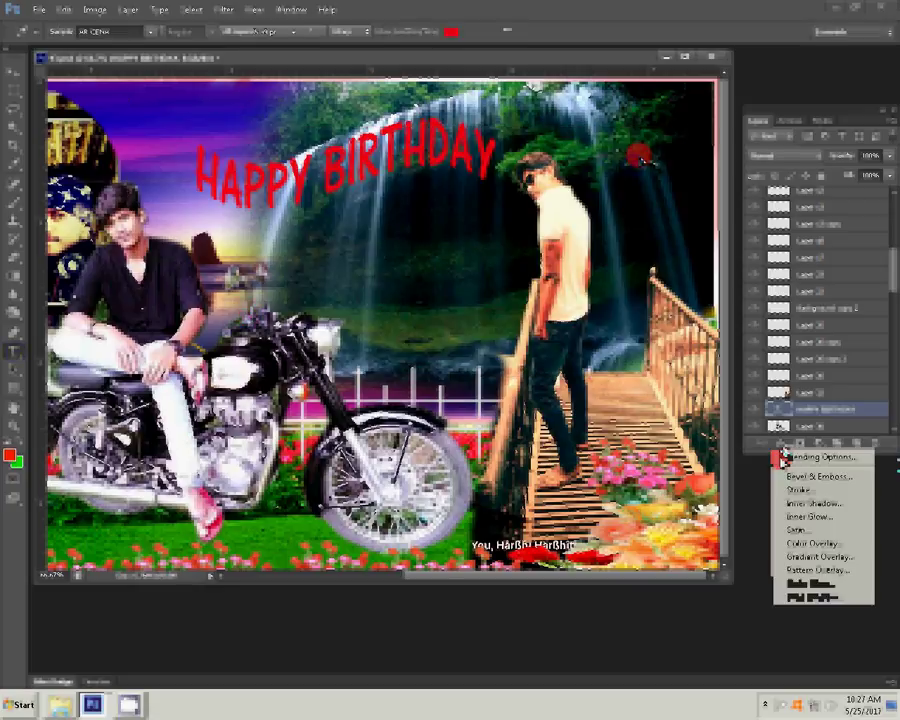
left_click(808, 600)
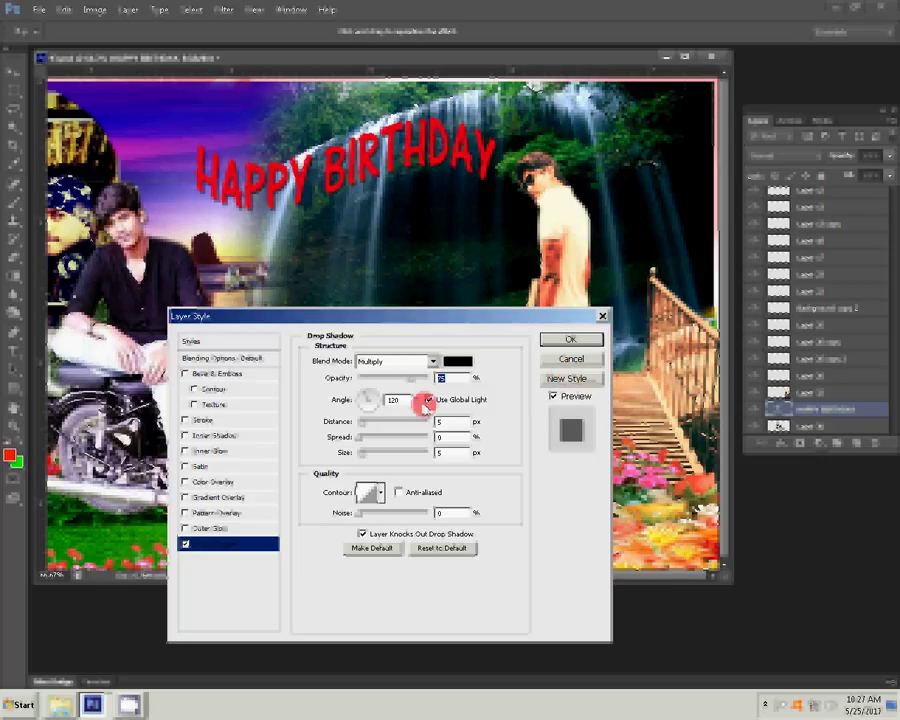
left_click(457, 360)
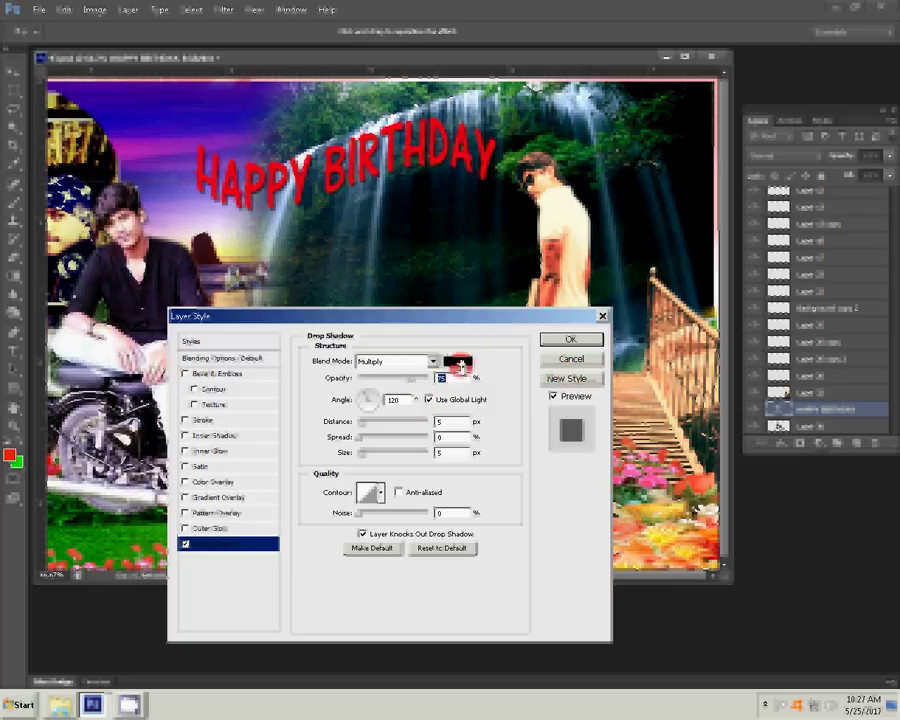
left_click(497, 318)
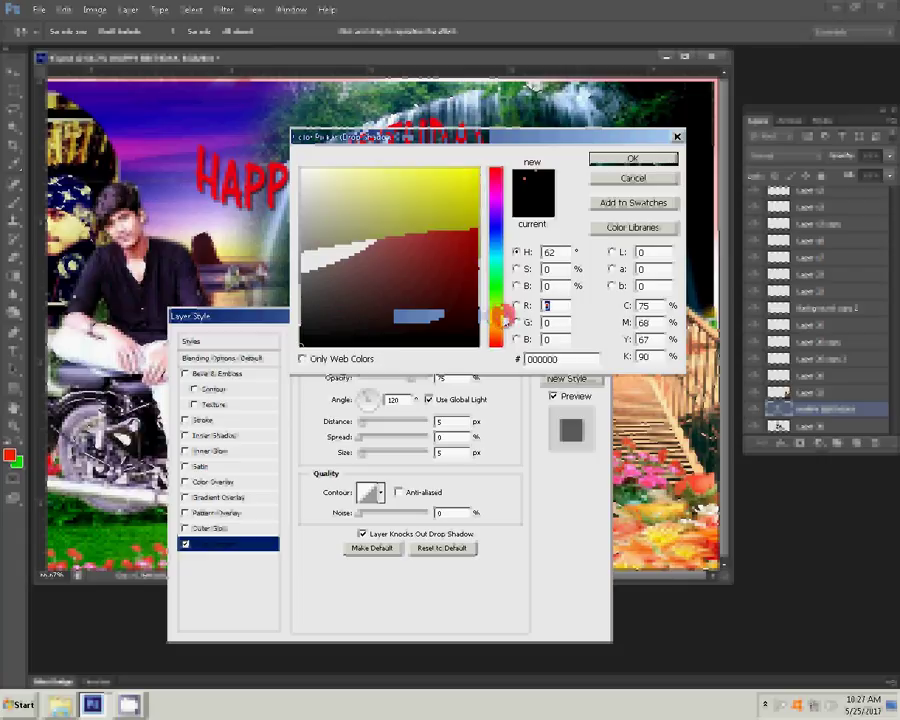
left_click(476, 169)
left_click(633, 158)
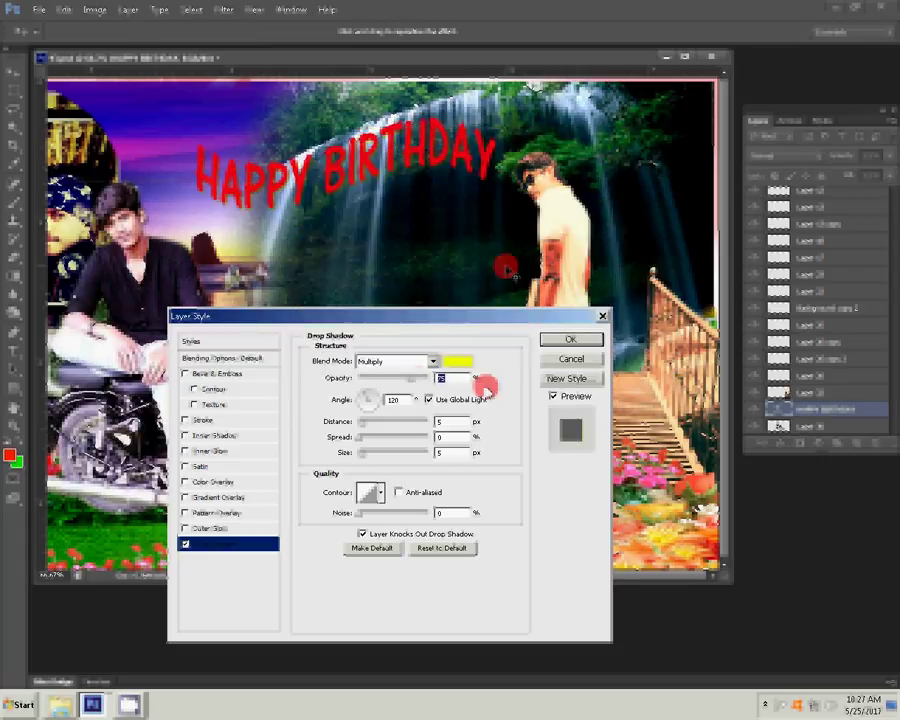
- Set the yellow drop shadow to Normal blending at 100% opacity, with a 12 px distance and 31% spread
type("100")
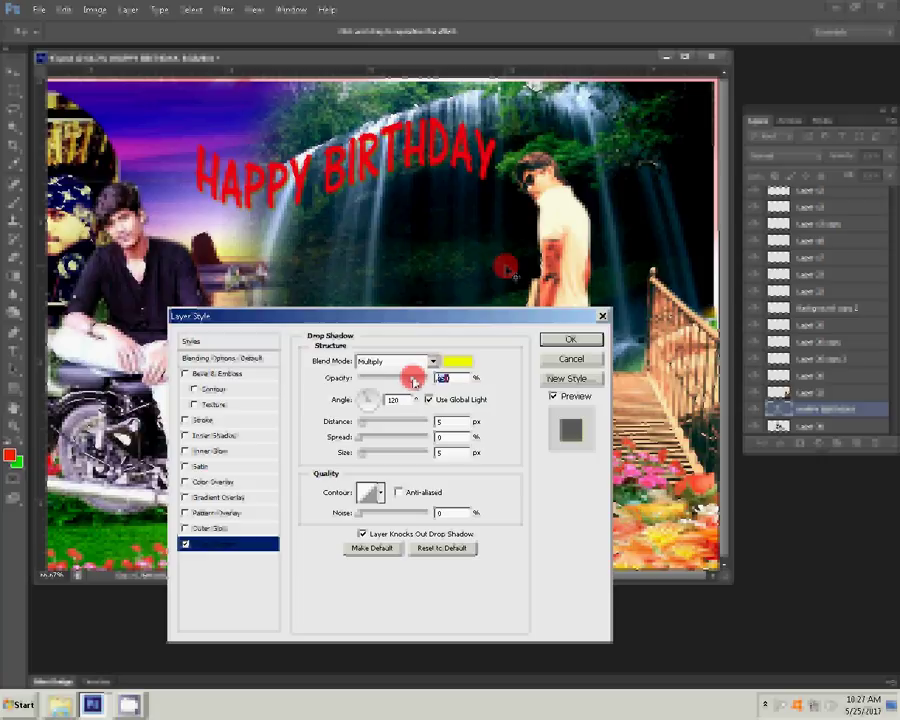
left_click(436, 362)
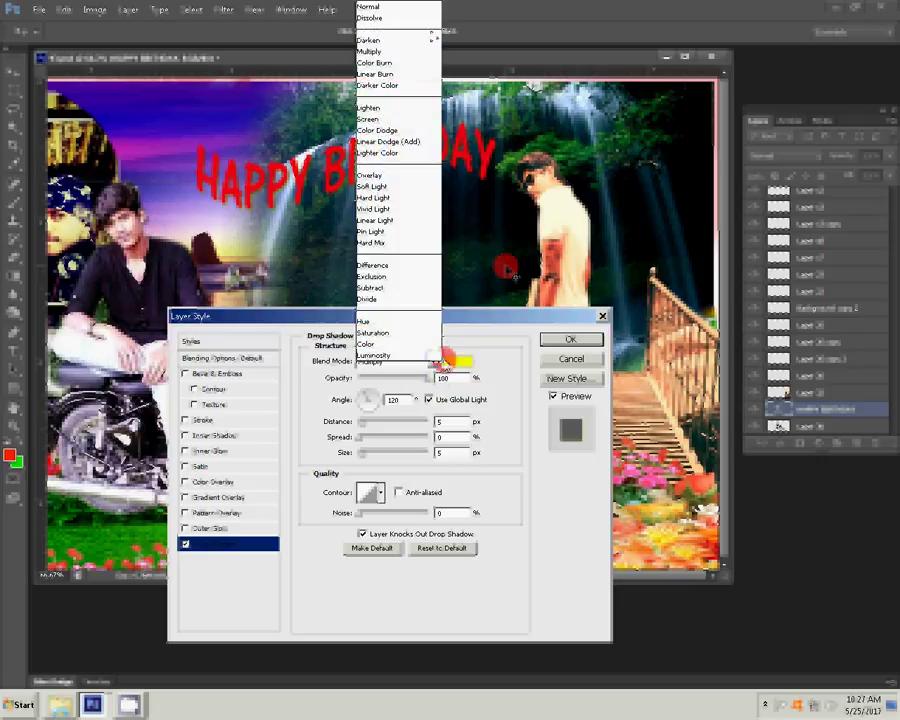
left_click(393, 8)
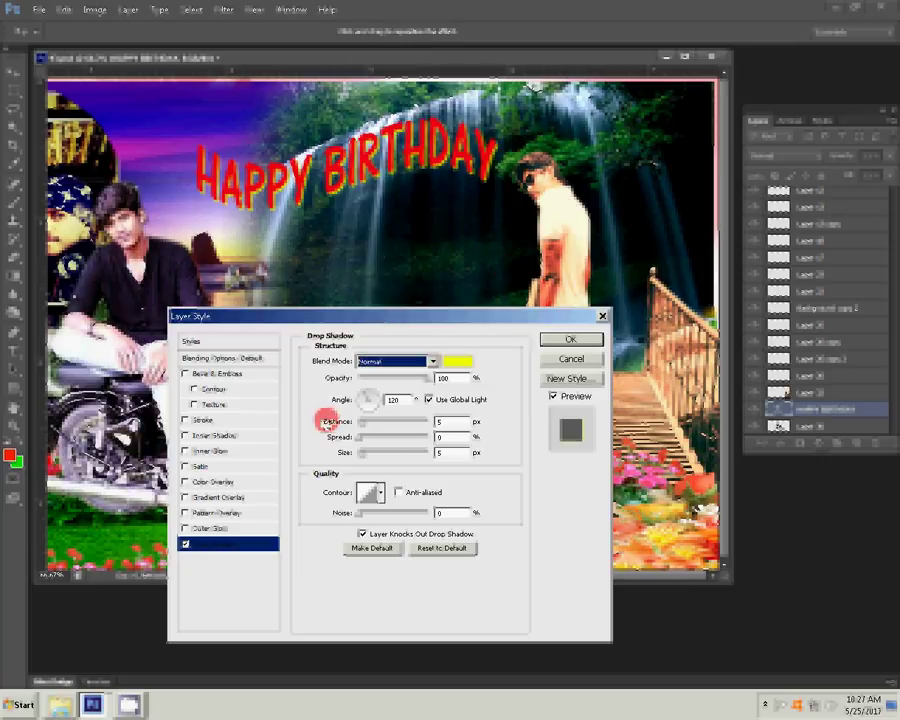
mouse_move(327, 421)
left_mouse_down()
mouse_move(370, 424)
mouse_move(370, 440)
mouse_move(381, 441)
mouse_move(363, 455)
left_mouse_up()
left_click(372, 441)
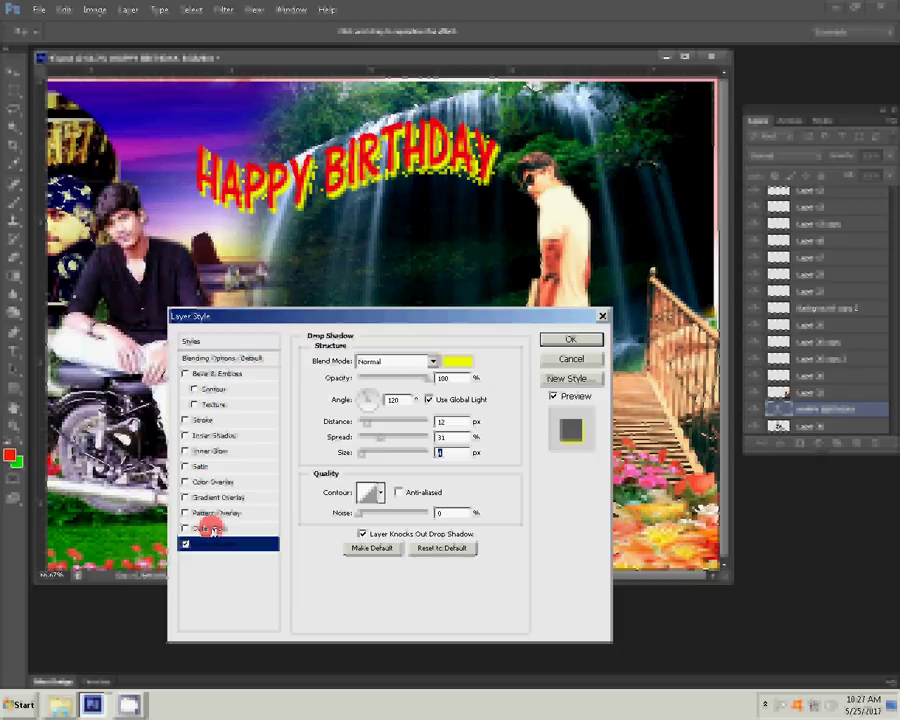
- Add an outer glow to the HAPPY BIRTHDAY text with Normal blending, 100% opacity and 94% noise
left_click(214, 529)
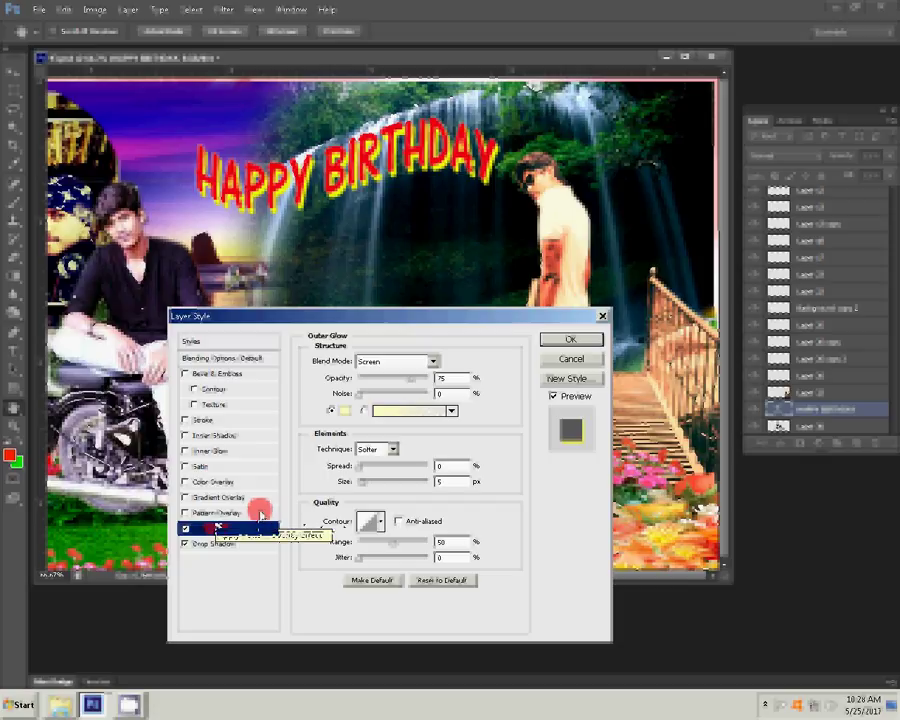
left_click(566, 342)
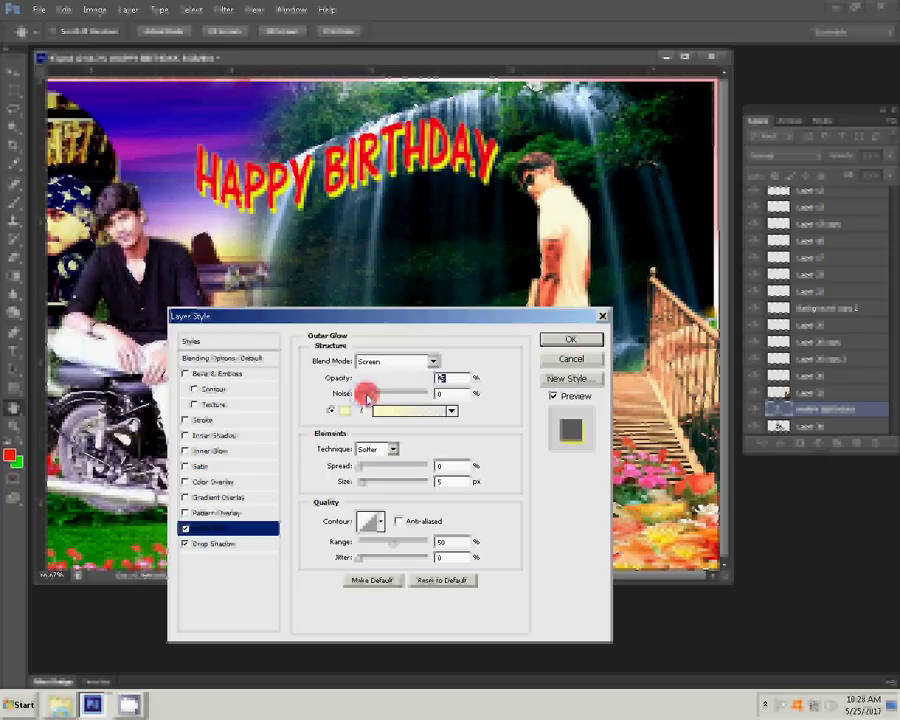
left_click(367, 397)
type("84")
key("Tab")
left_click(432, 362)
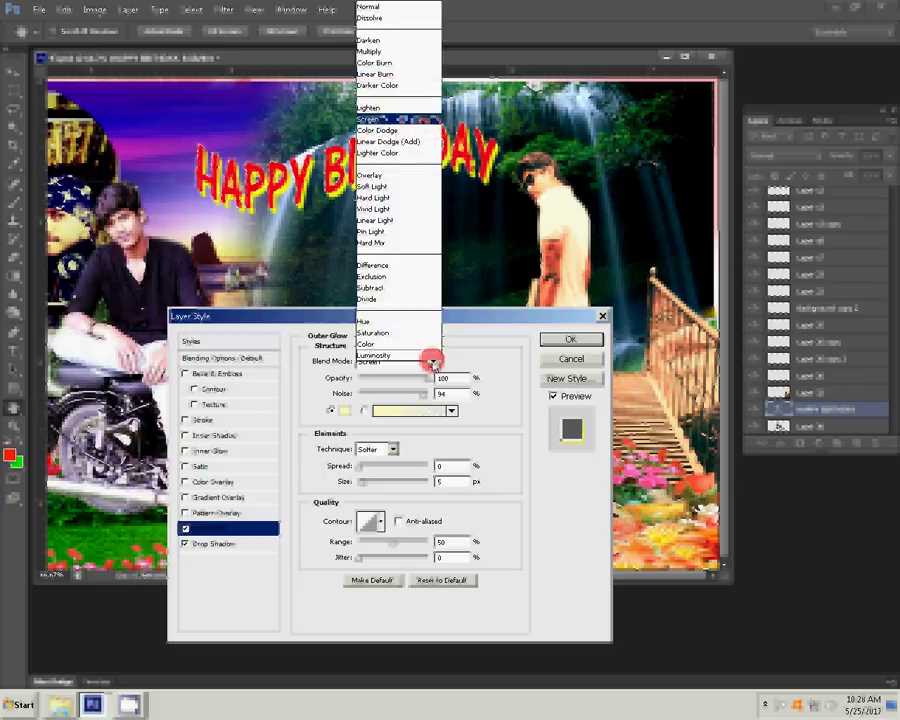
left_click(405, 8)
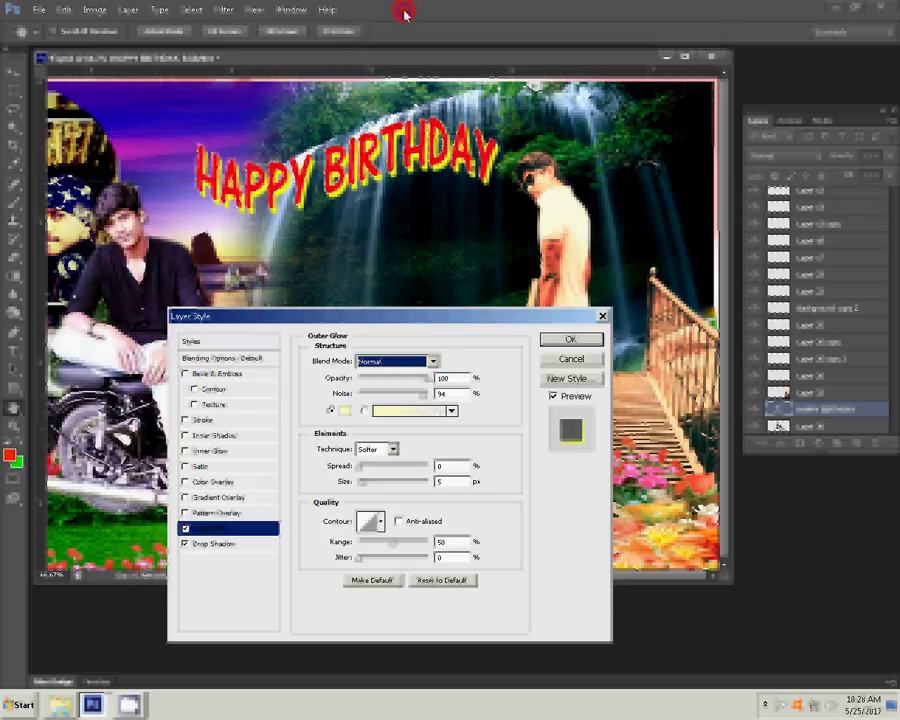
- Set the outer glow's spread to 39%, size to 3 px and range to 100%, raise its jitter, and apply the text styles
left_click_drag(358, 464, 352, 489)
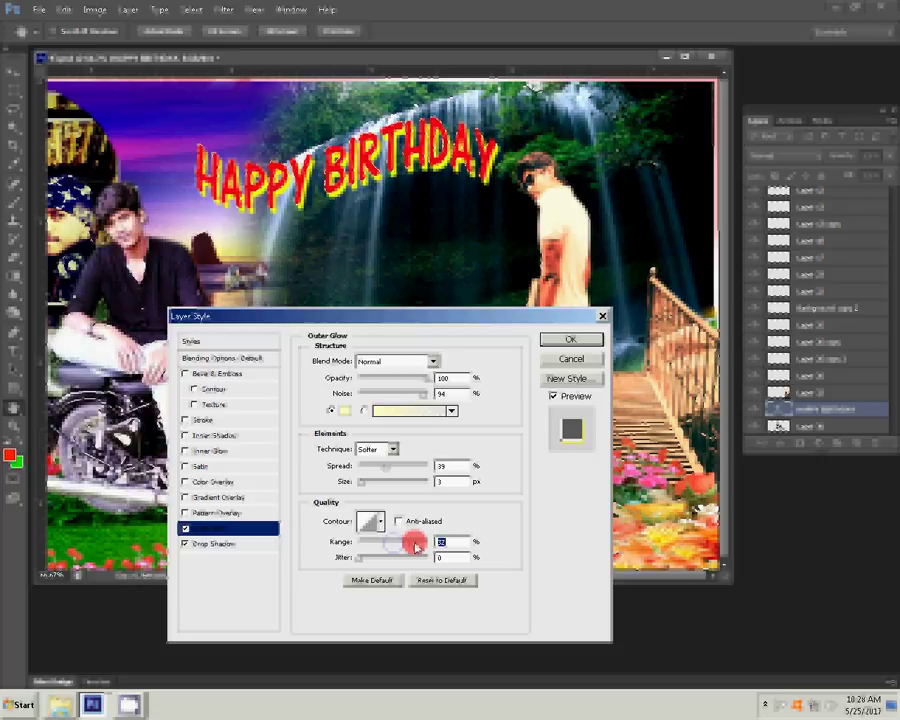
left_click(450, 541)
left_click_drag(364, 560, 414, 561)
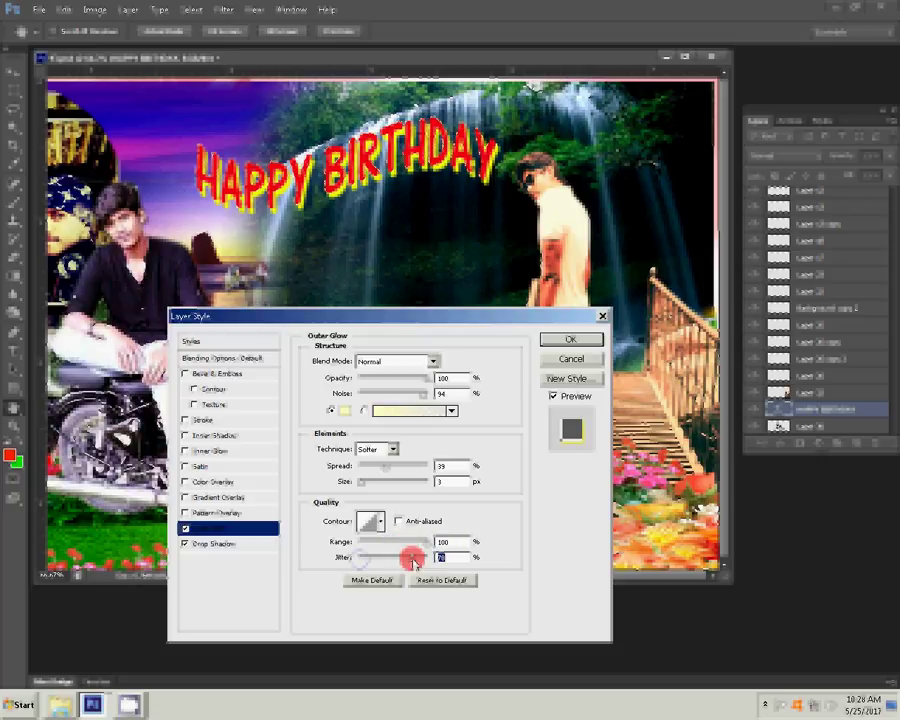
left_click(570, 340)
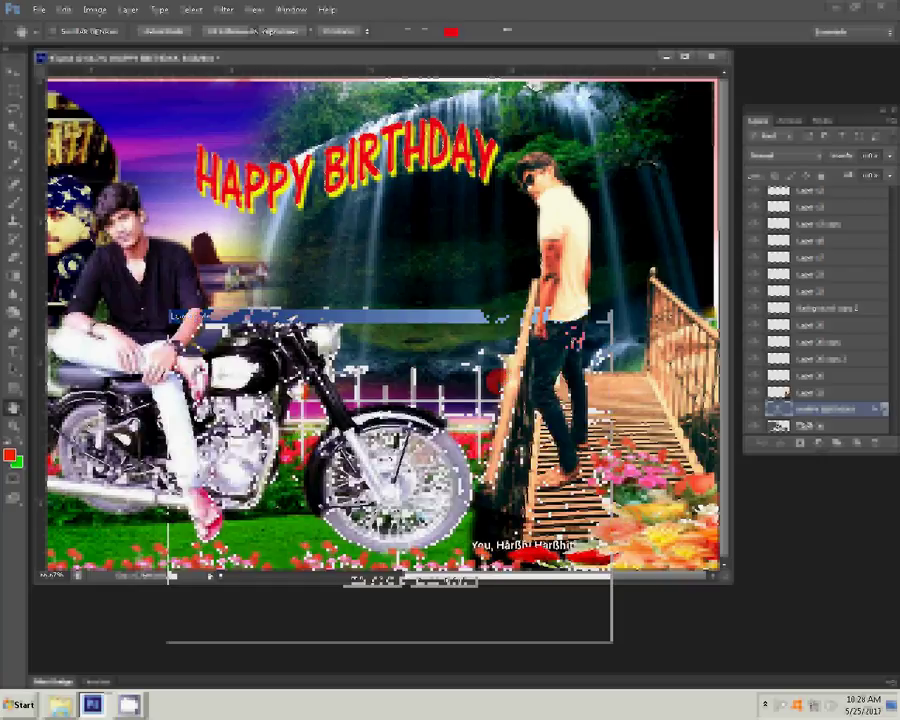
- Add an outside stroke to the layer of the rounded group photo beside the woman
left_click(13, 428)
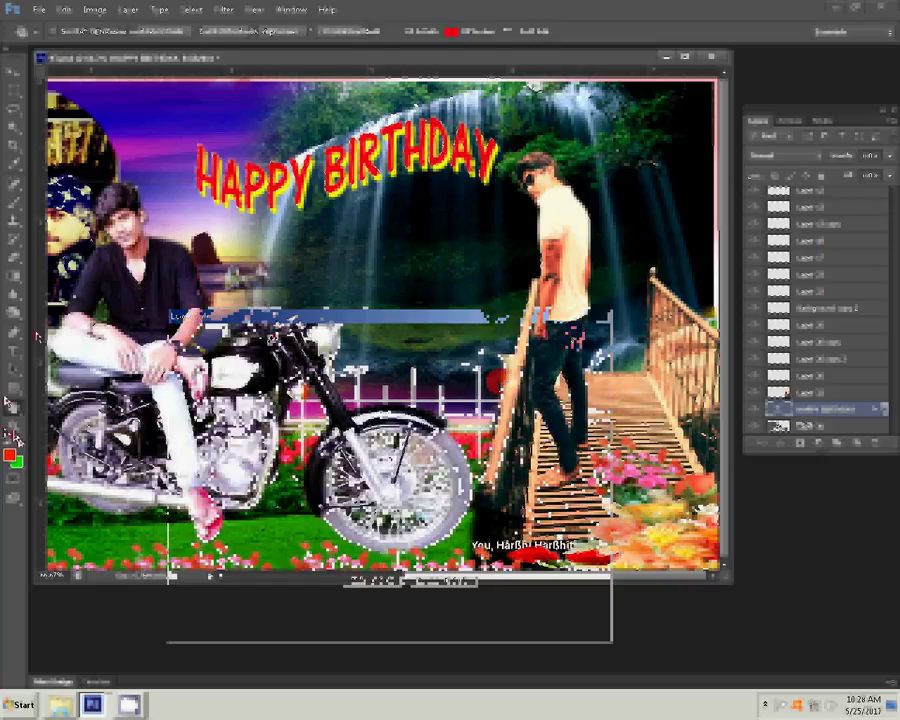
key("z")
left_click(364, 33)
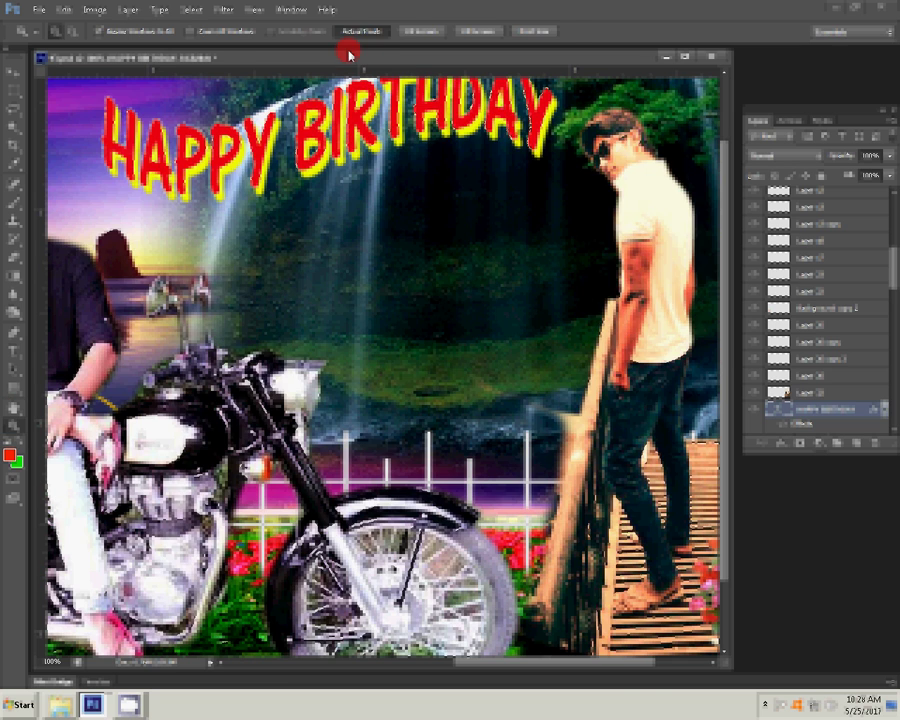
left_click(413, 34)
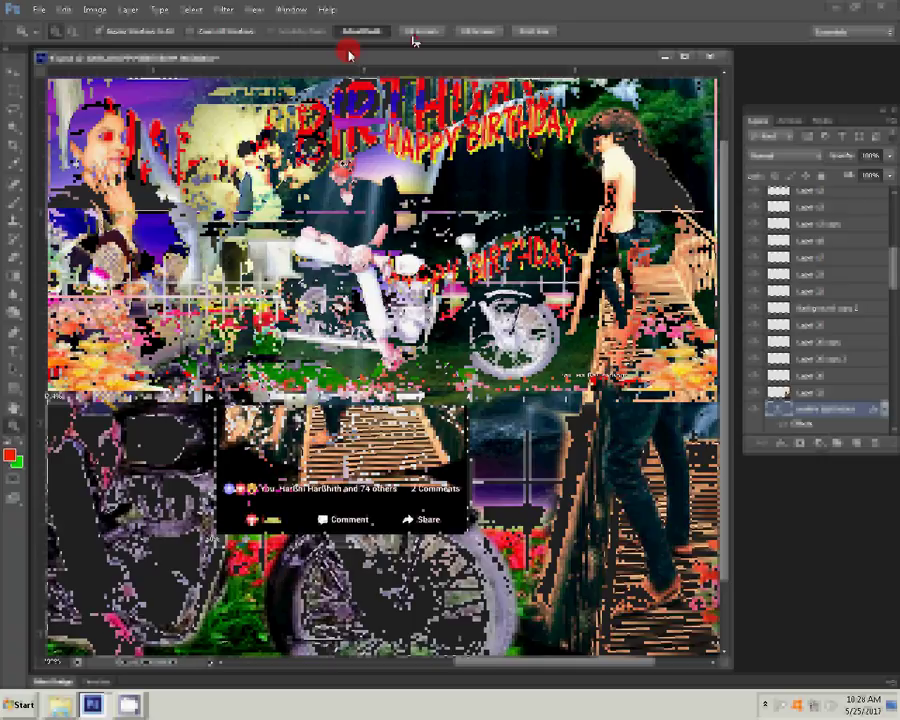
left_click(14, 75)
left_click(766, 401)
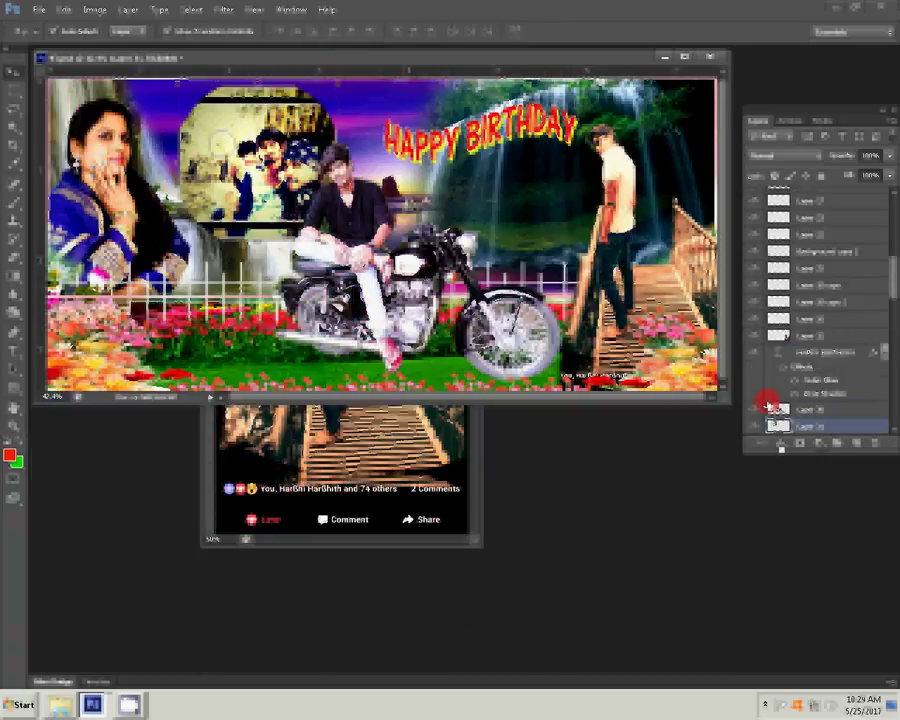
left_click(781, 443)
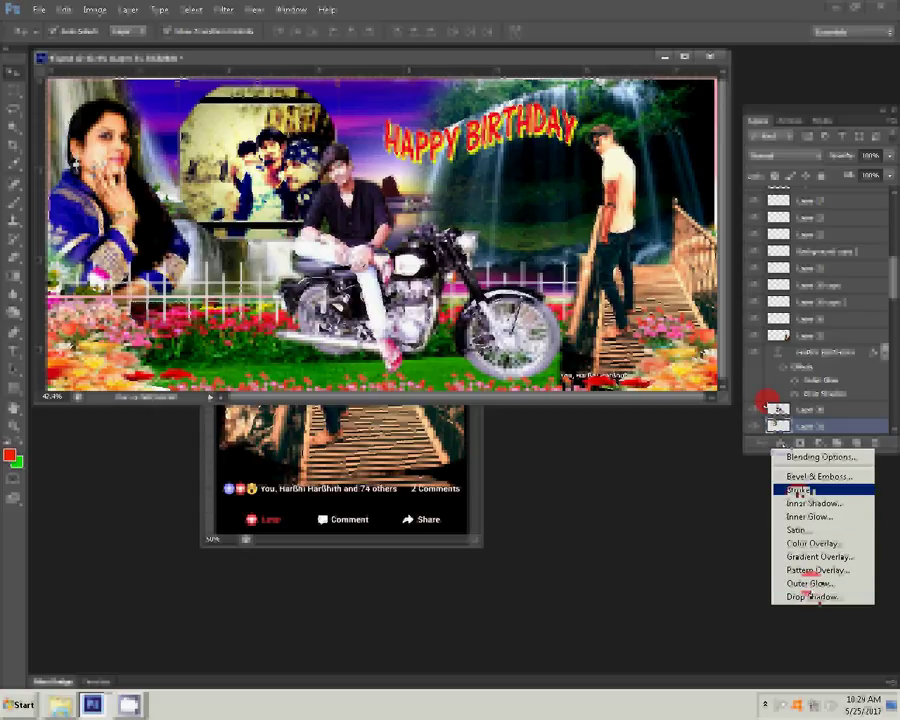
left_click(798, 490)
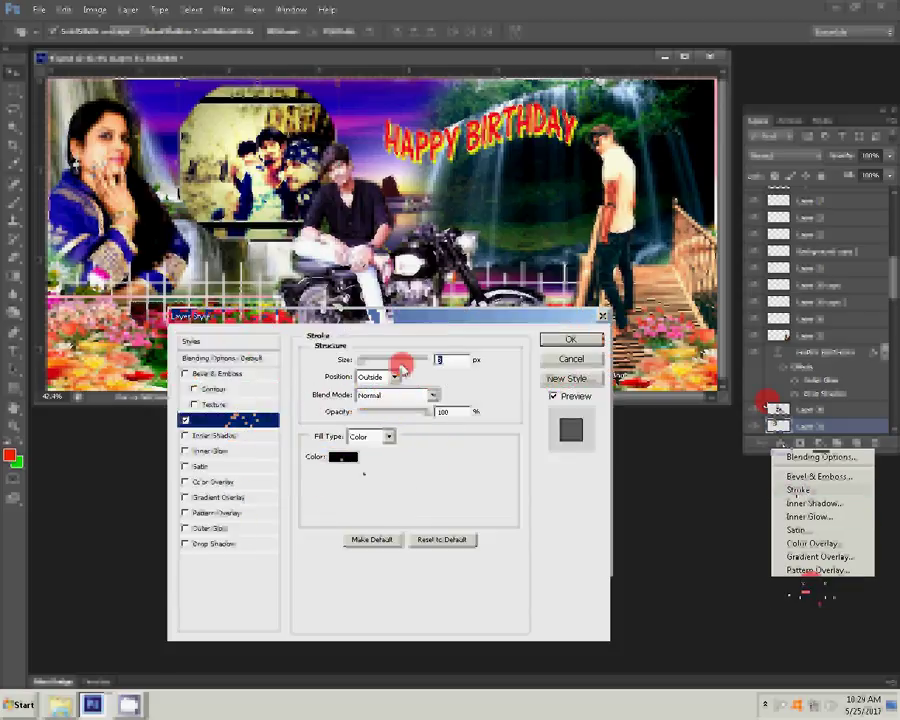
- Color the group photo's stroke bright magenta with a hue of about 308° and apply it
left_click(344, 458)
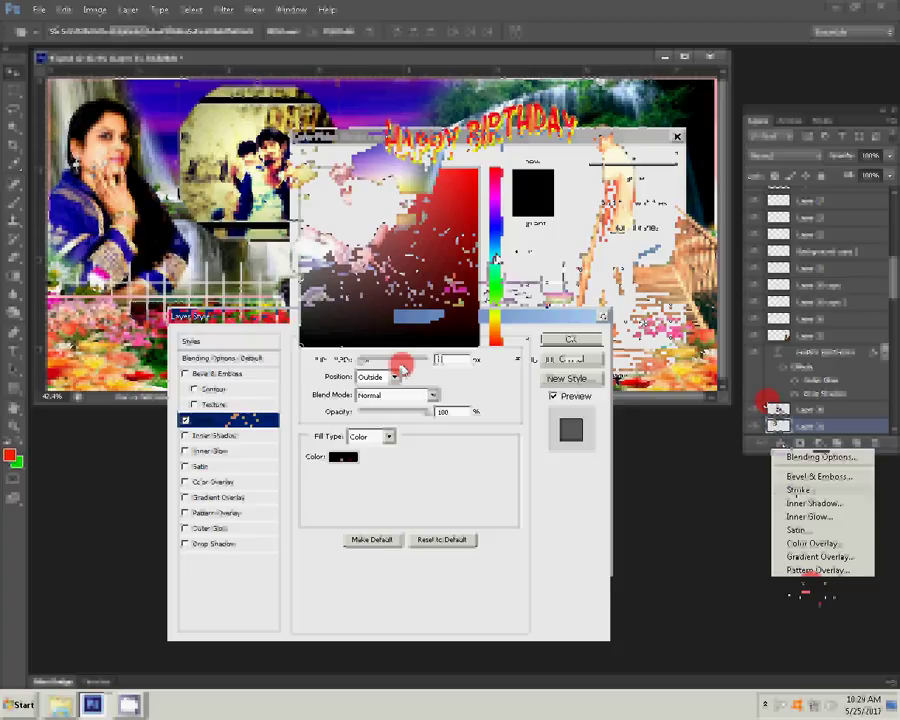
left_click(496, 260)
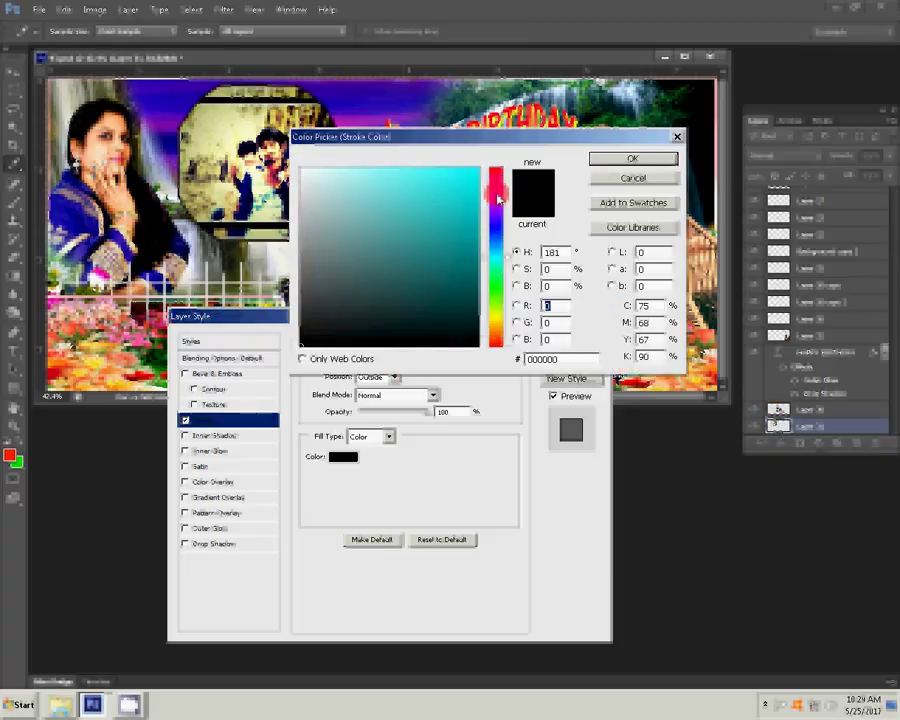
left_click(497, 201)
left_click(478, 178)
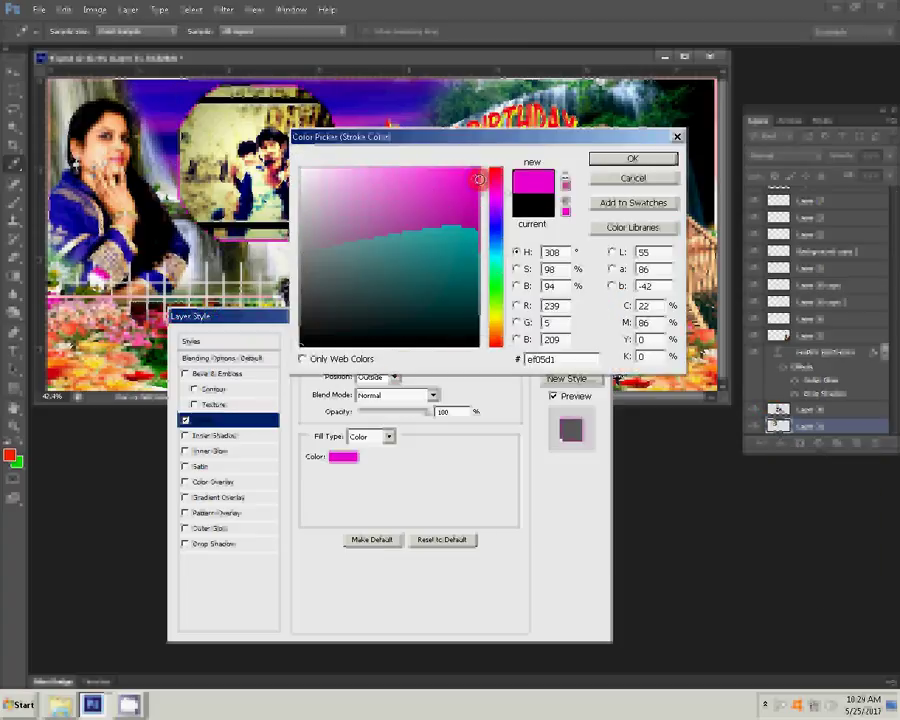
left_click(633, 159)
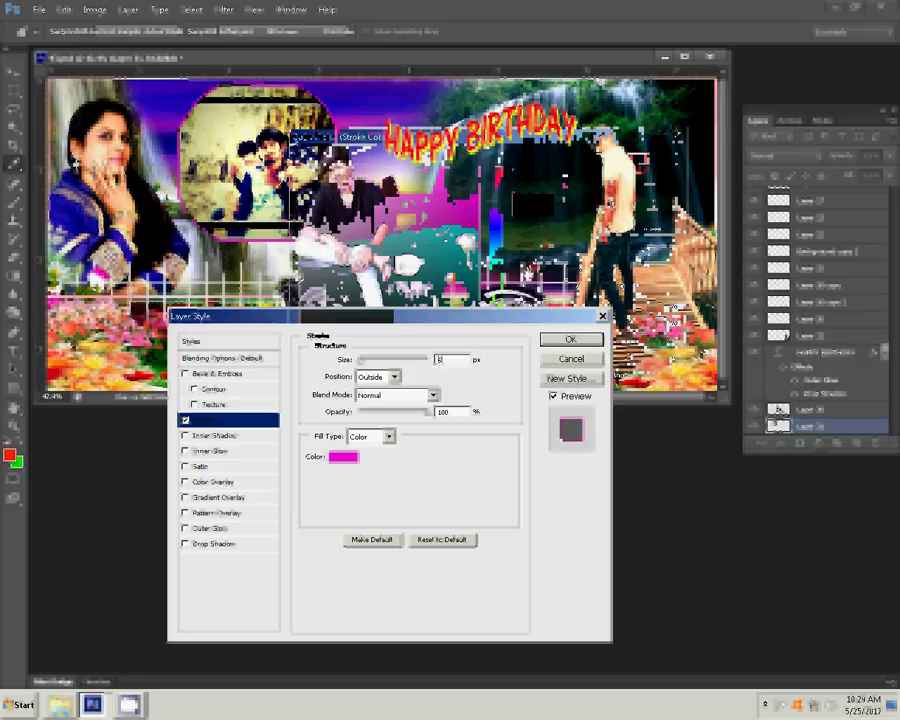
left_click(570, 339)
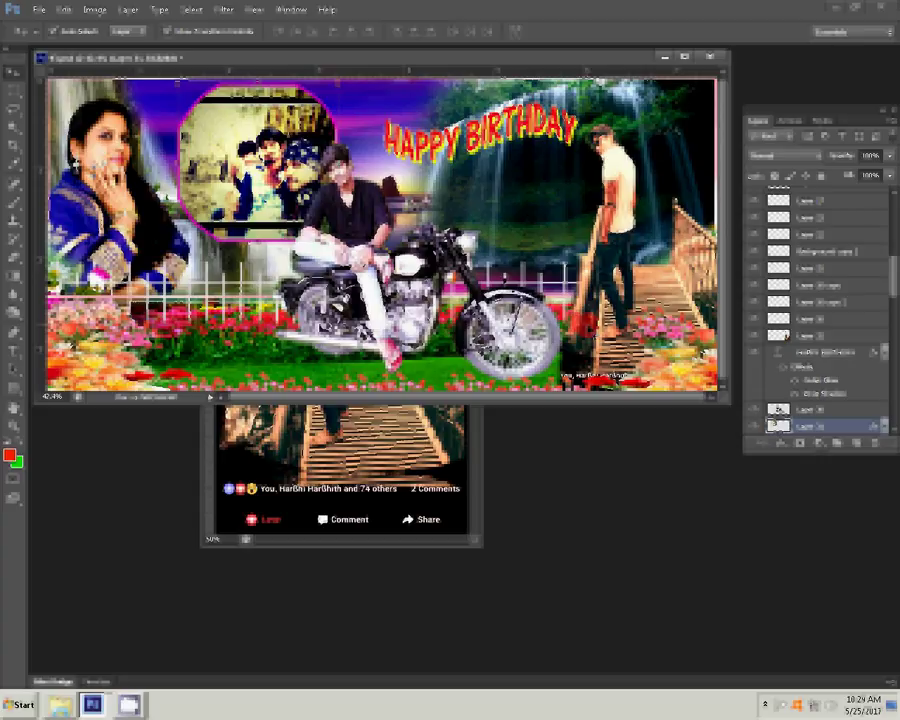
- Shift the motorcycle rider slightly down and to the right within the composite
left_click(404, 268)
left_click_drag(404, 267, 407, 271)
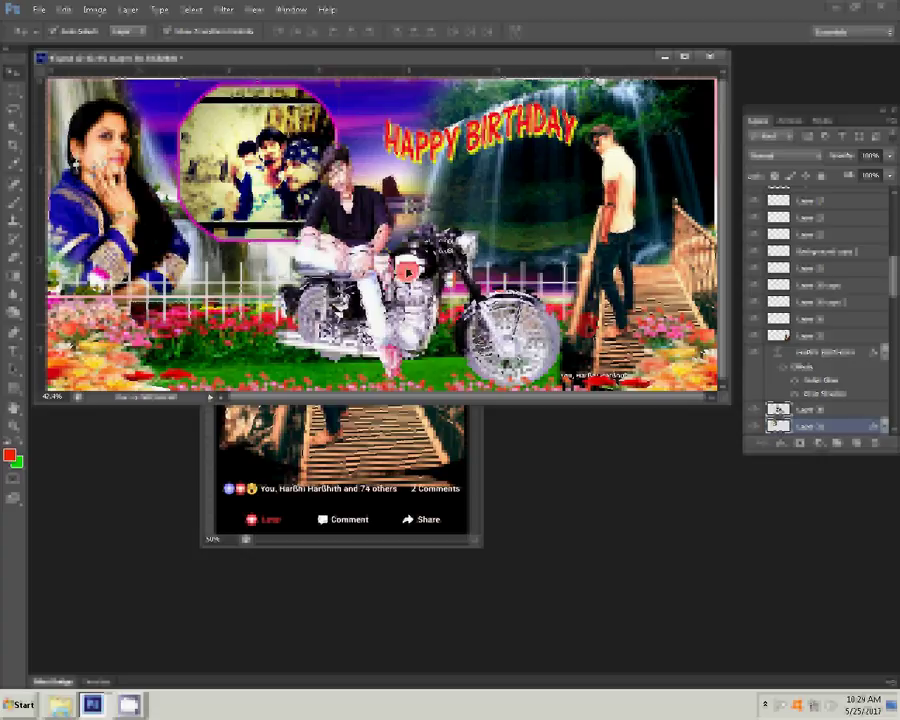
left_click(461, 297)
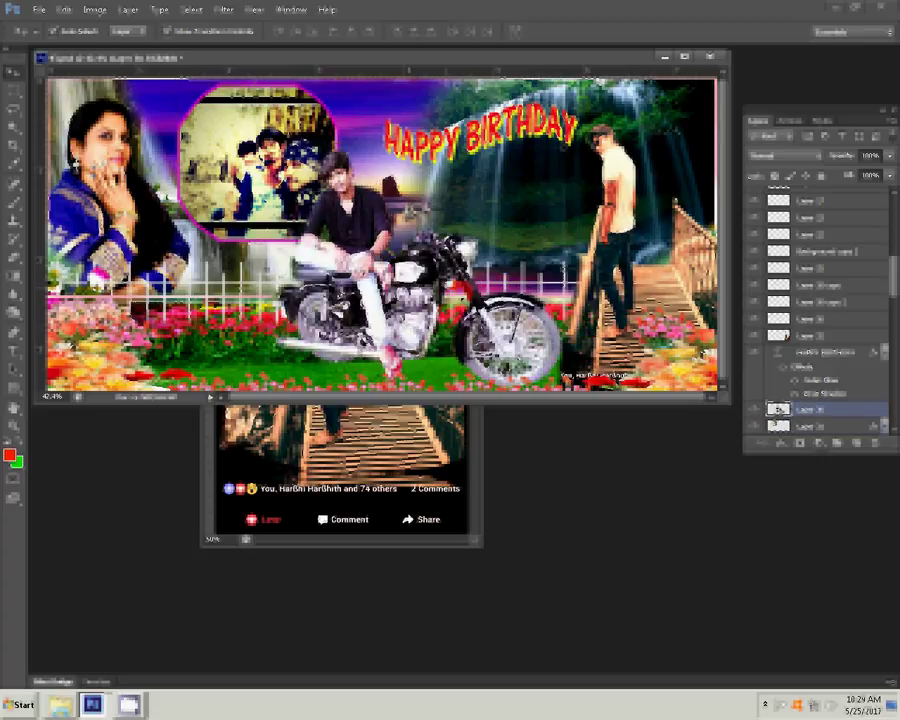
- Merge all visible layers of the composite into a single layer
left_click(651, 280)
left_click(127, 18)
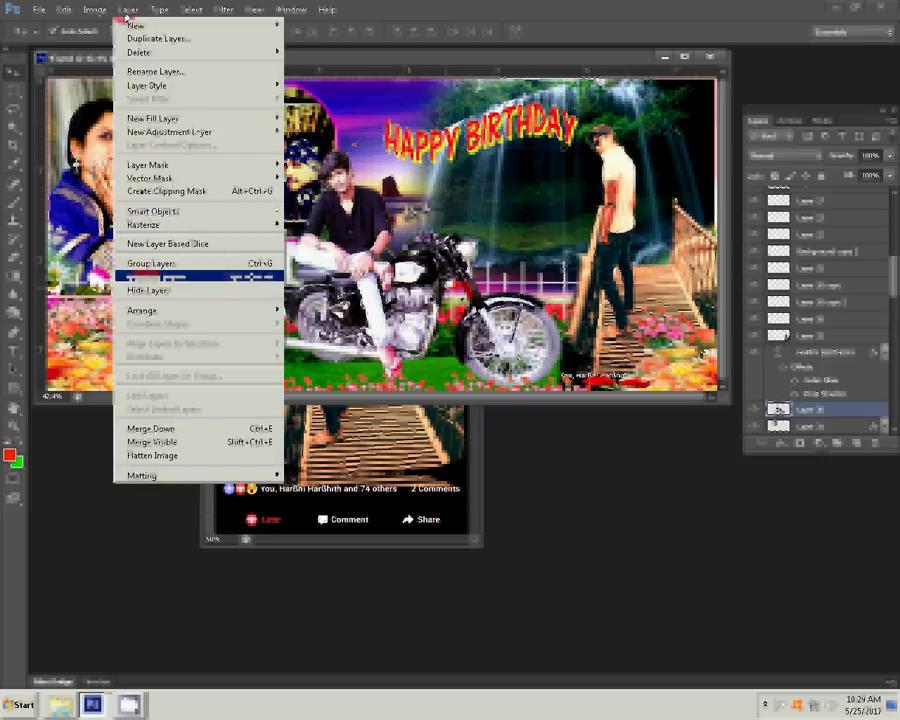
left_click(152, 441)
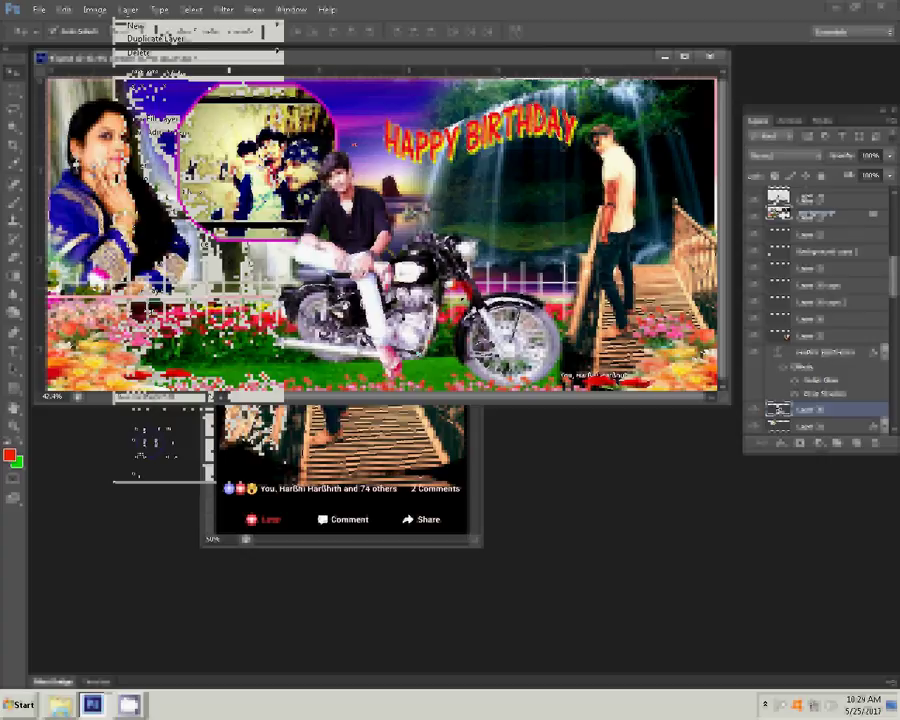
- Begin saving the merged composite under a new name on Local Disk (G:), with JPEG as the file format
left_click(38, 11)
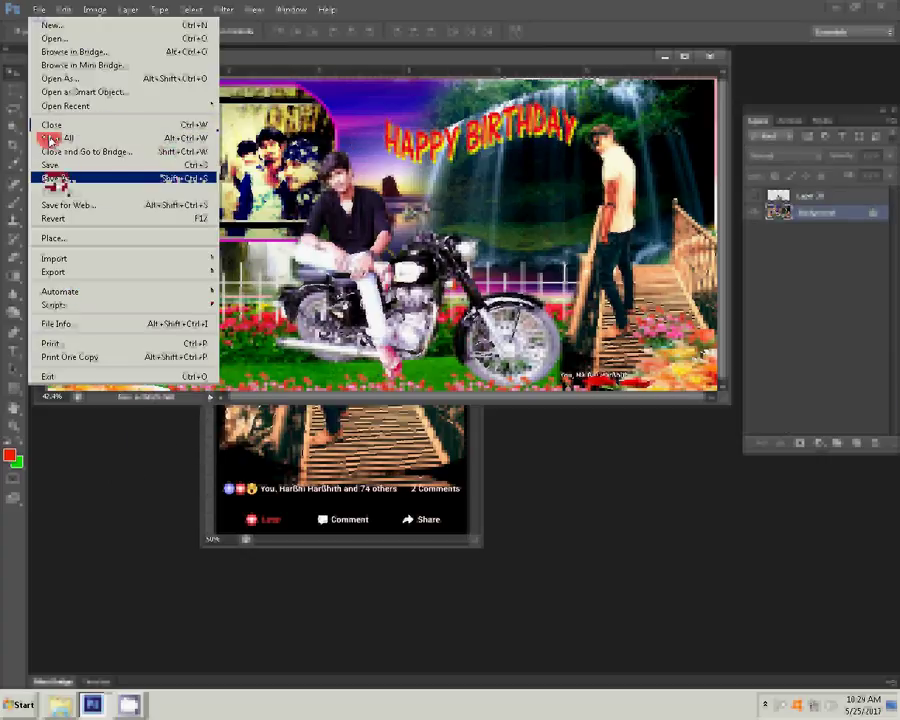
left_click(55, 178)
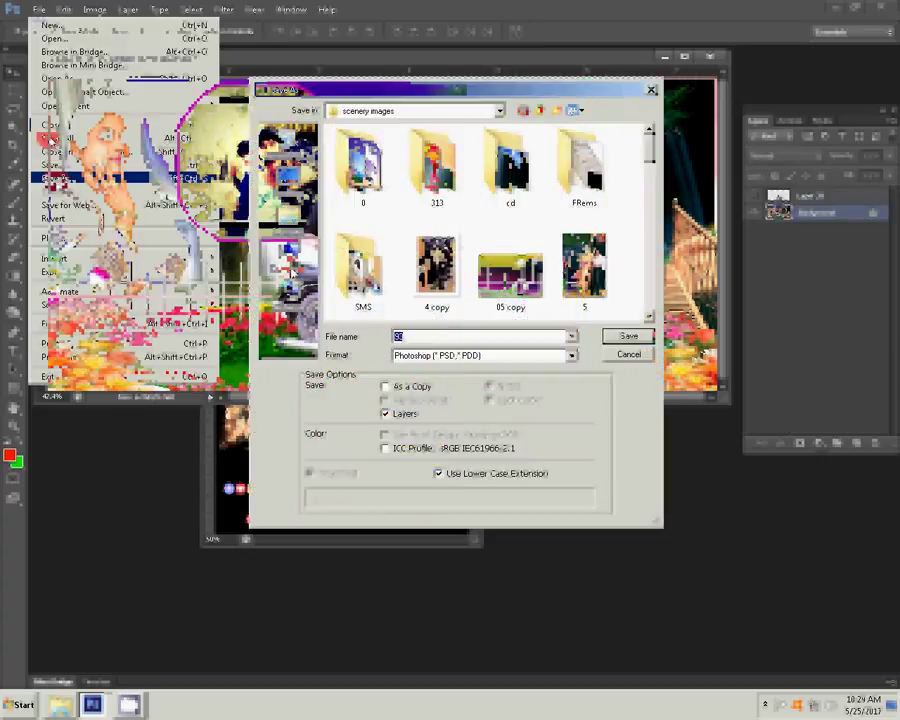
left_click(289, 266)
left_click(384, 180)
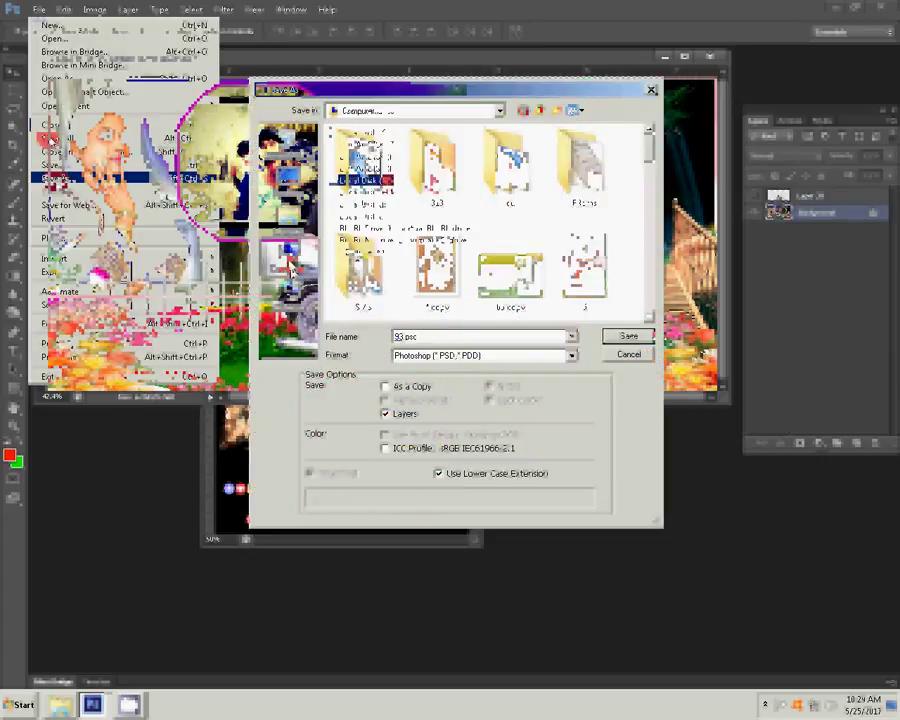
left_click(648, 340)
left_click(460, 356)
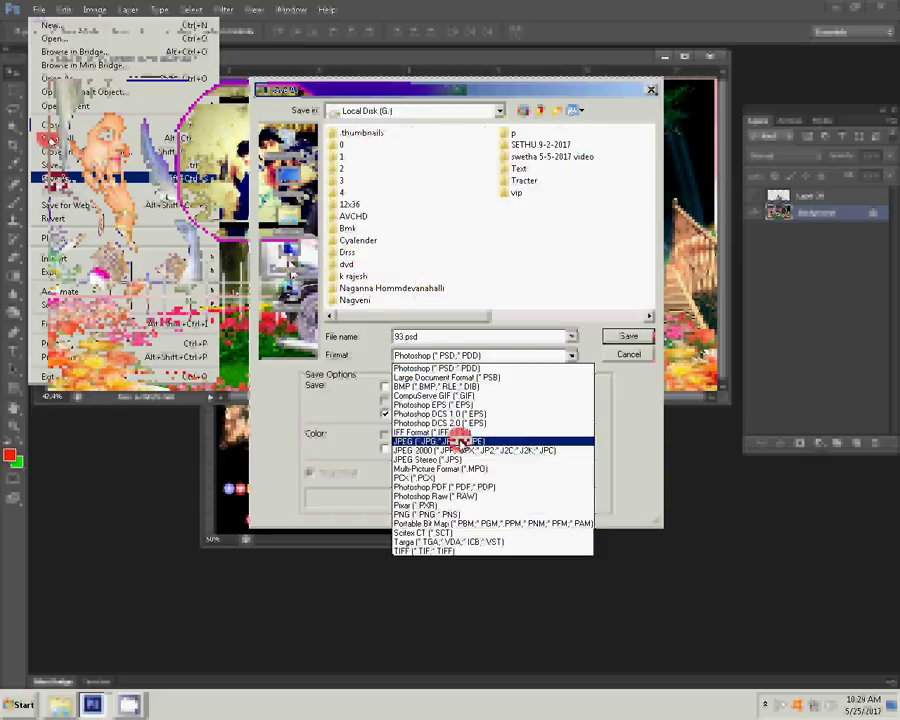
left_click(458, 441)
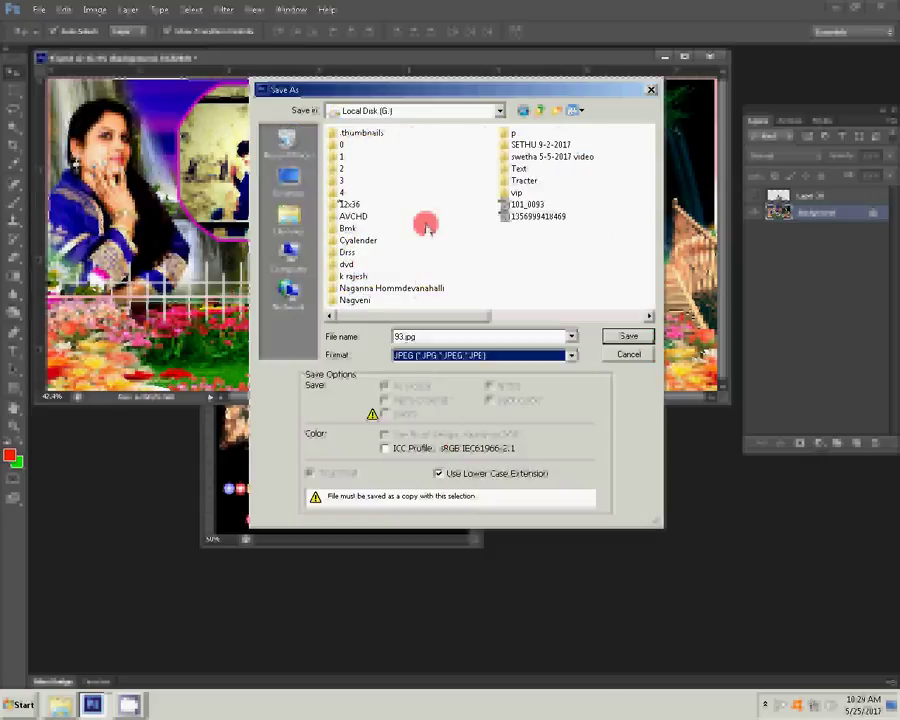
- Open folder 0 as the save location, show its contents as a list, and go into its subfolder 25
left_click(628, 337)
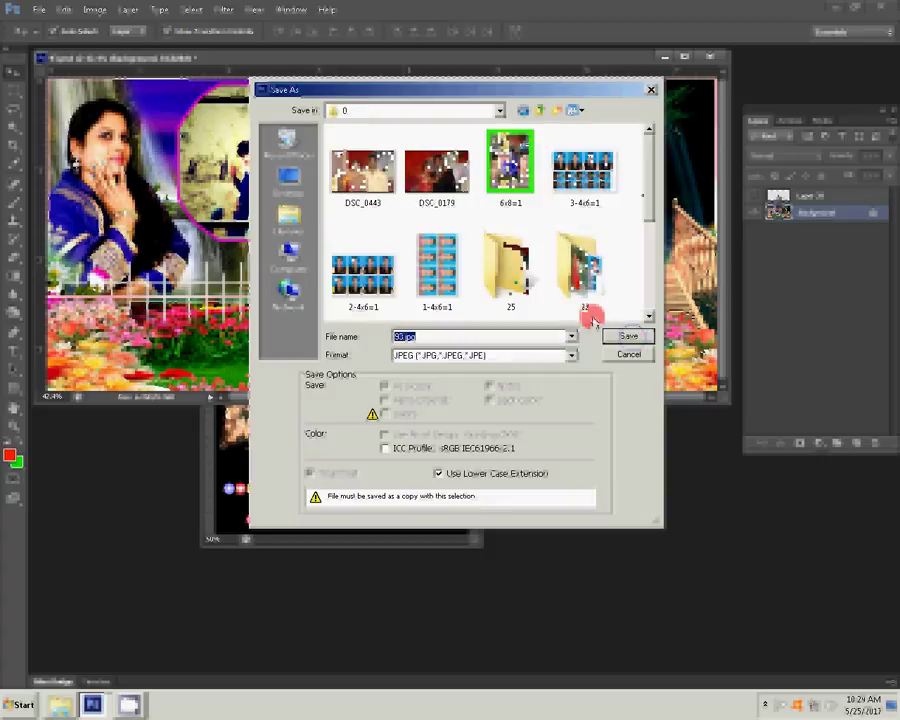
left_click(650, 303)
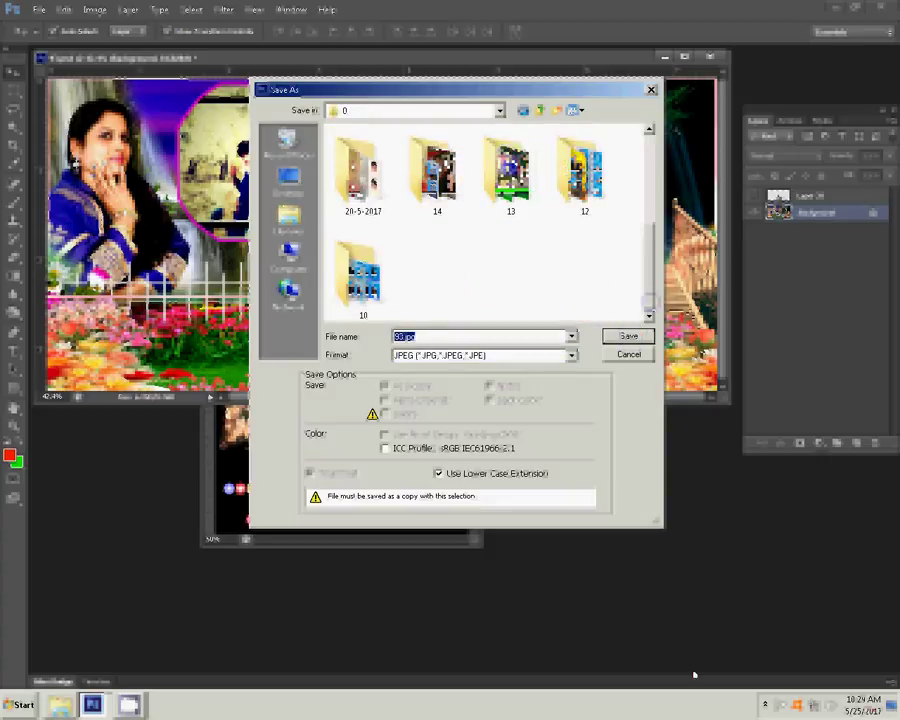
left_click(582, 111)
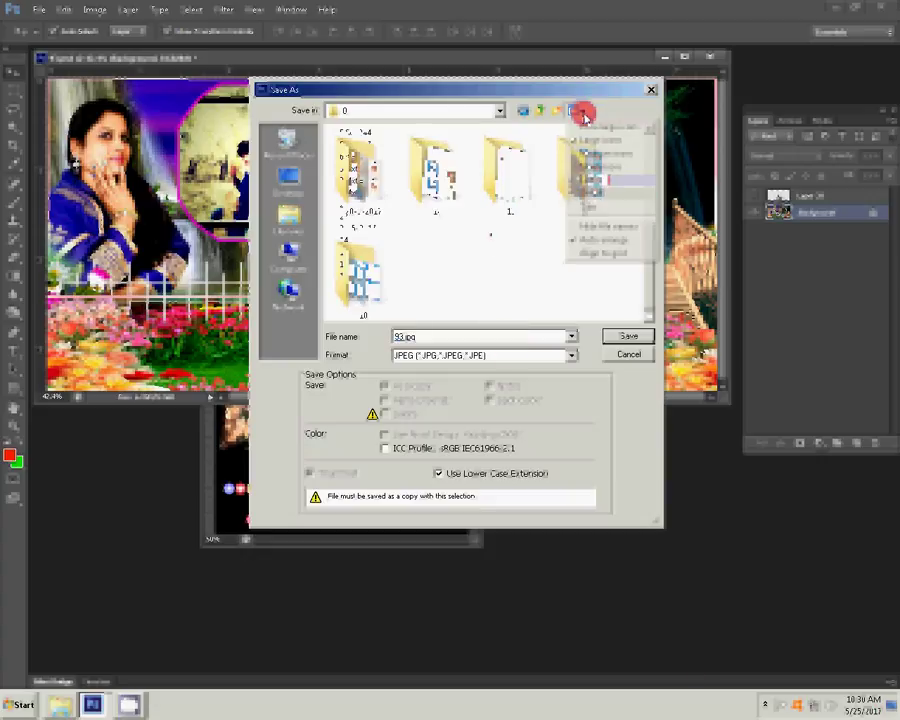
left_click(598, 180)
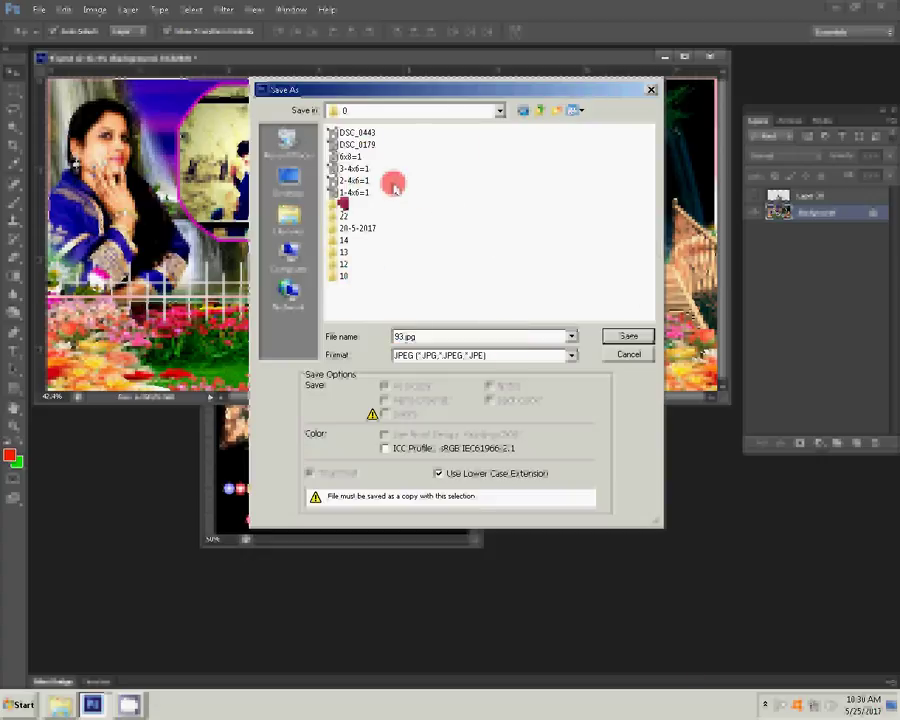
left_click(336, 204)
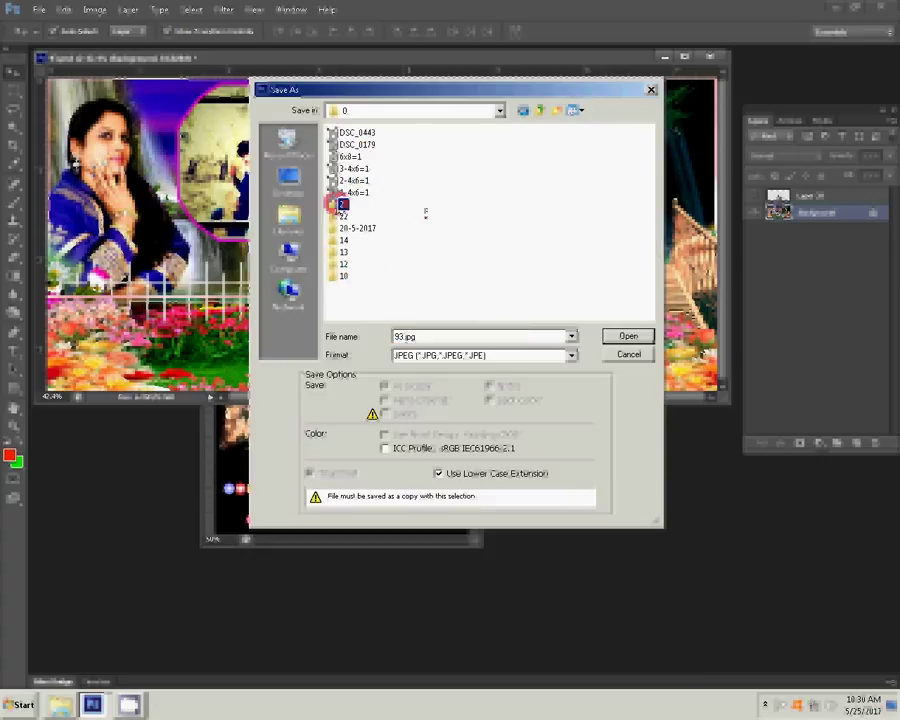
left_click(641, 340)
- Create a folder with the default name New folder inside folder 25 and open it as the save location
left_click(562, 108)
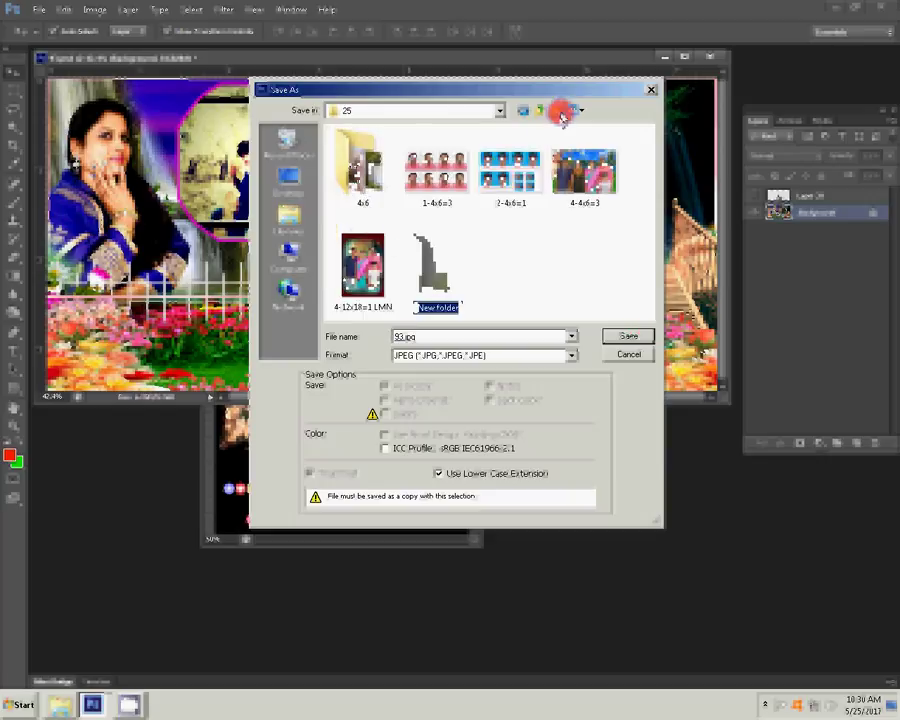
left_click(530, 248)
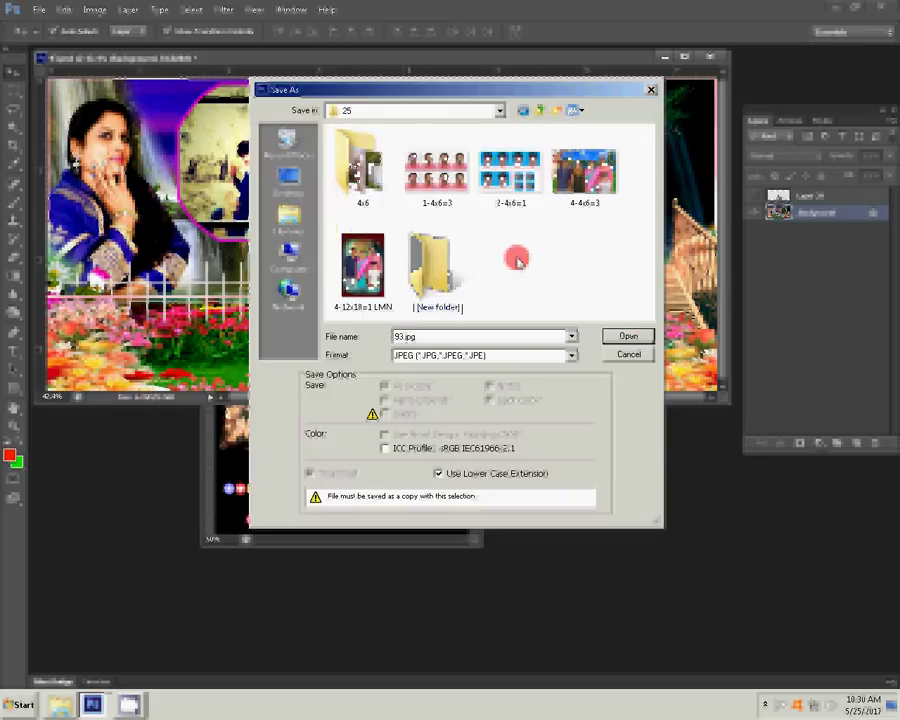
left_click(442, 278)
double_click(442, 278)
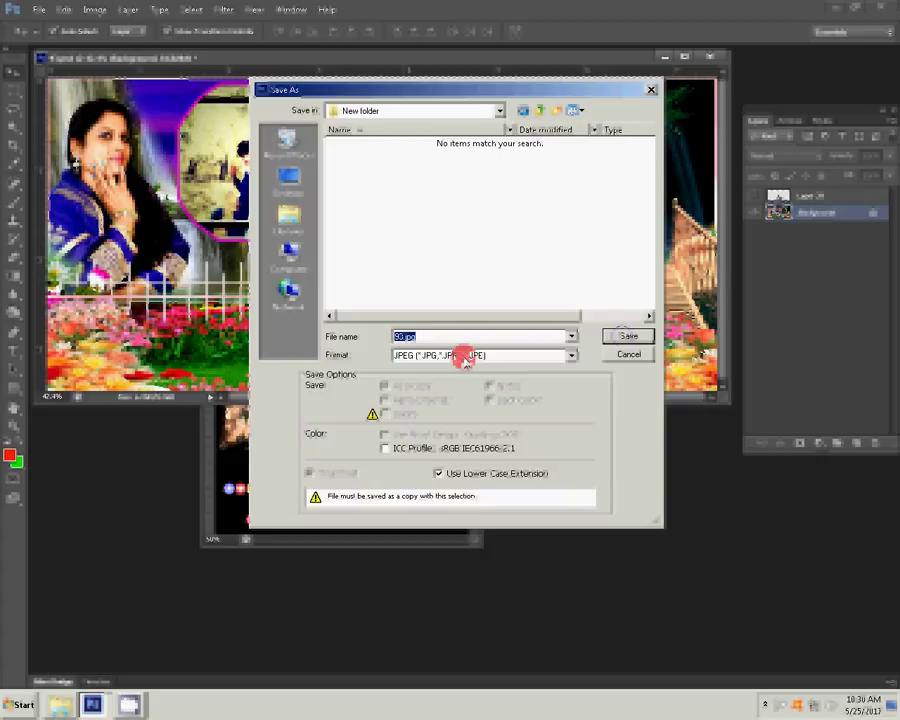
- Save the JPEG as "wHAITE MUG 1" with Maximum image quality
type("w")
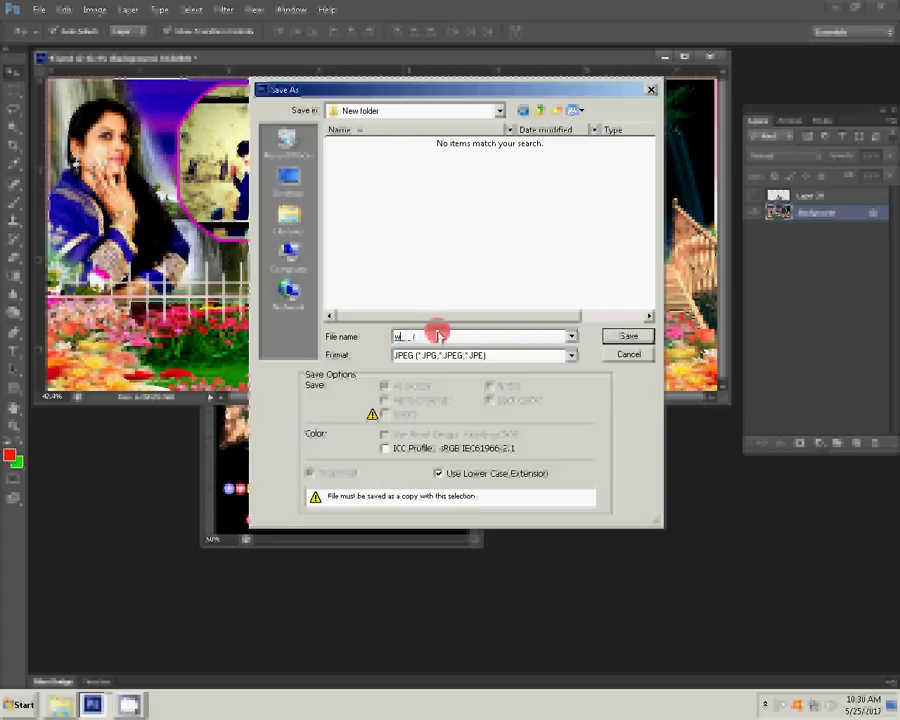
type("HAITE MUG")
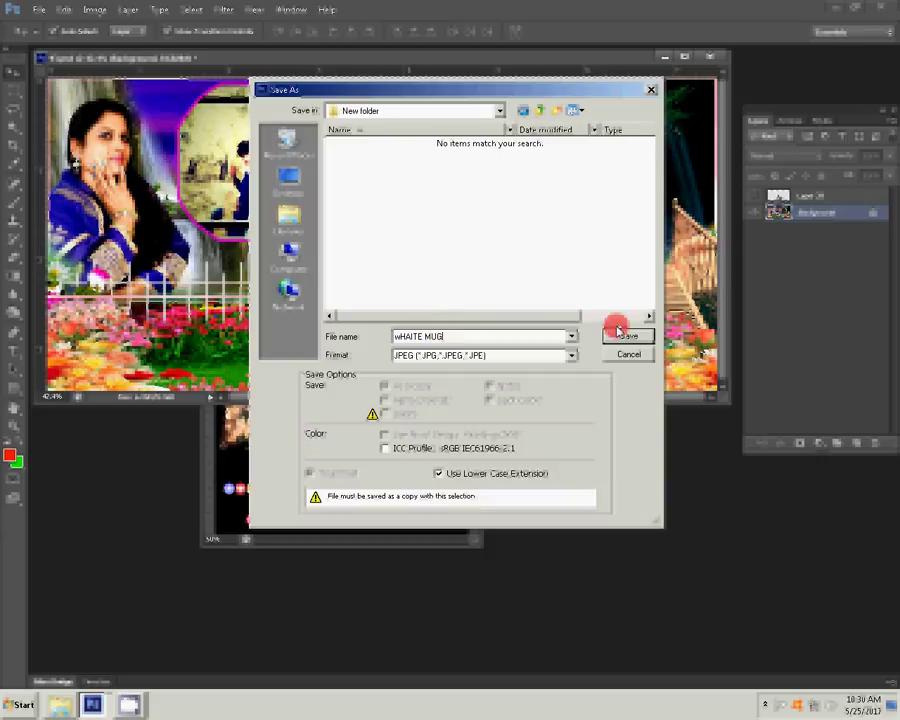
type(" 1")
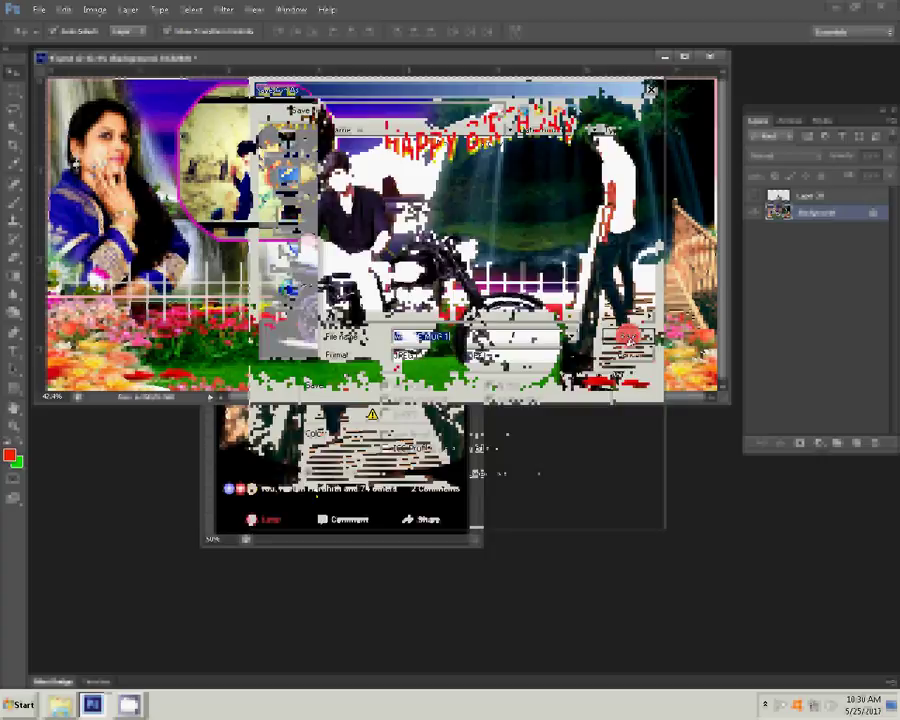
left_click(628, 336)
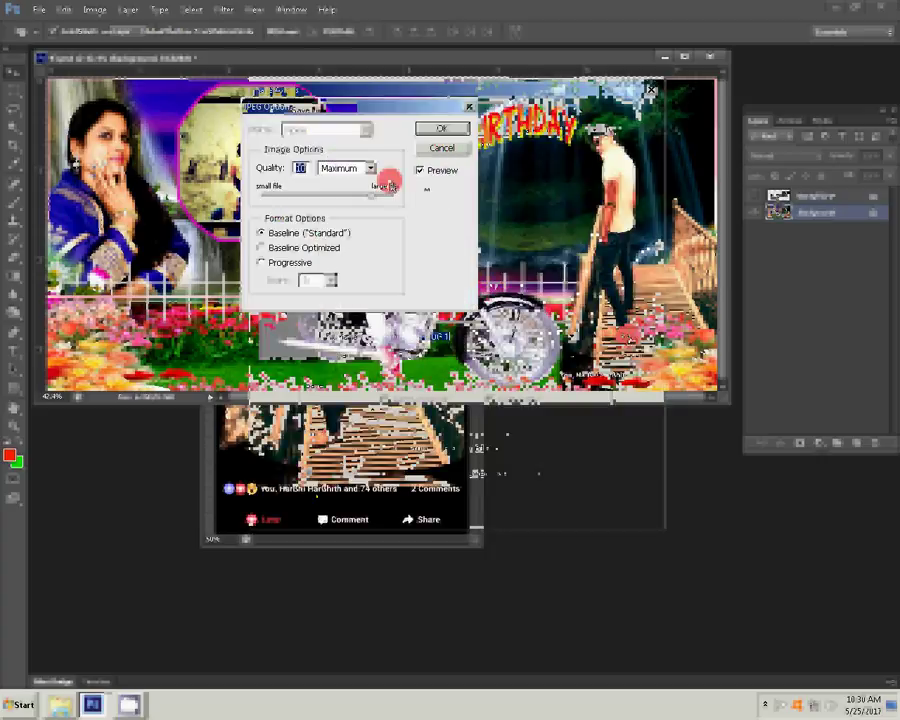
left_click(371, 168)
left_click(354, 215)
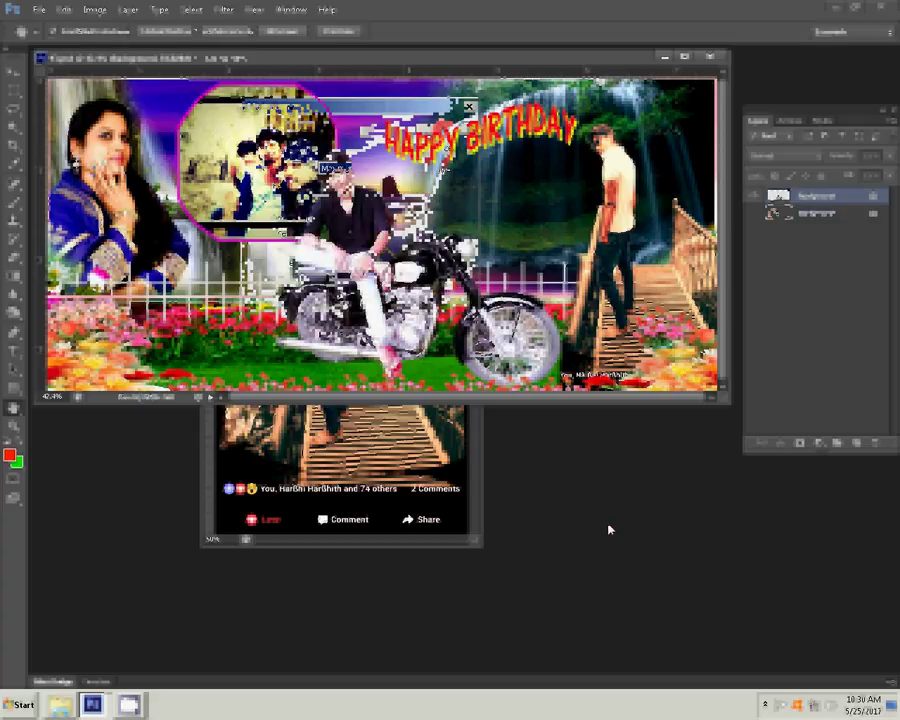
- Check the new folder for the saved JPEG, and close the composite document 93.psd without saving its changes
double_click(608, 529)
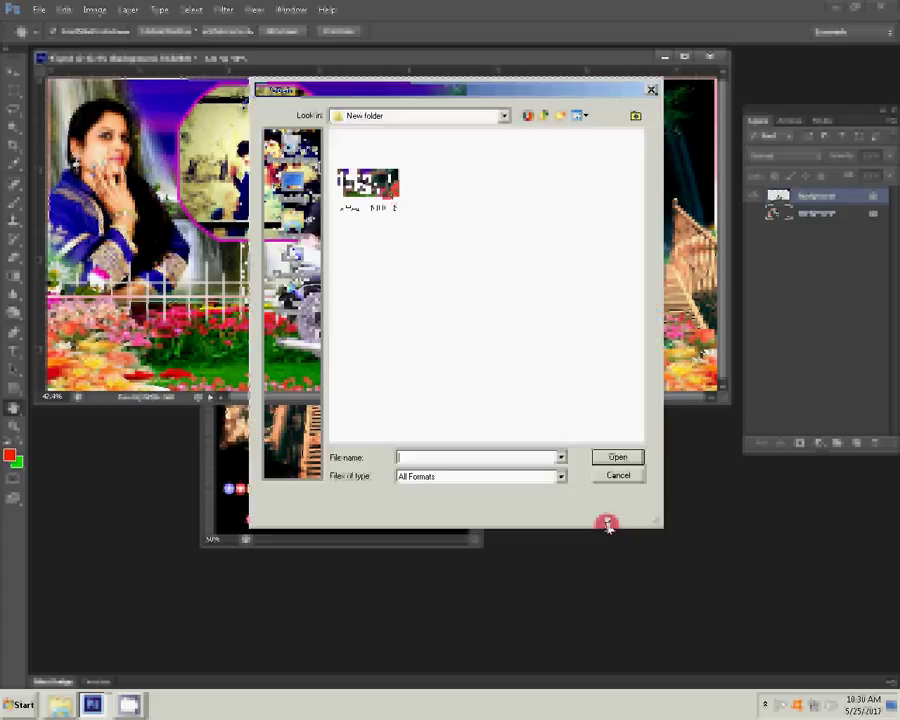
left_click(622, 472)
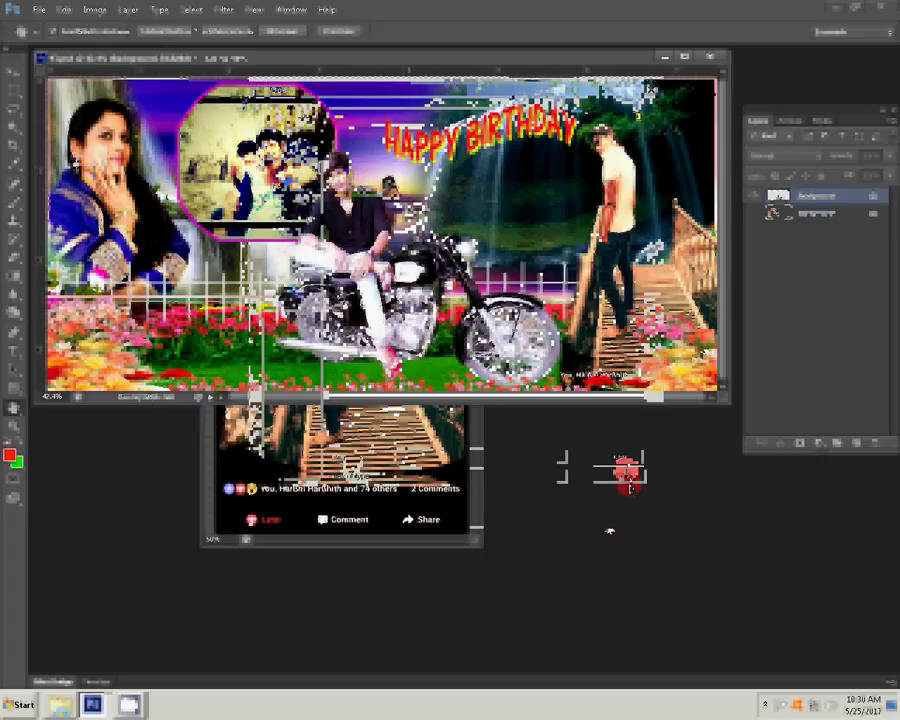
left_click(711, 58)
key("n")
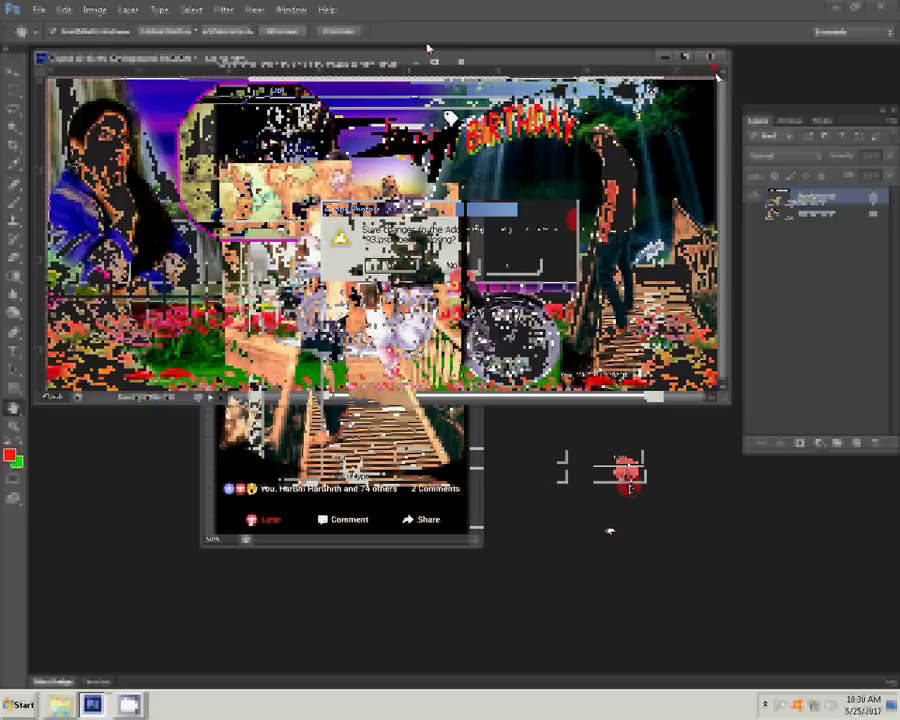